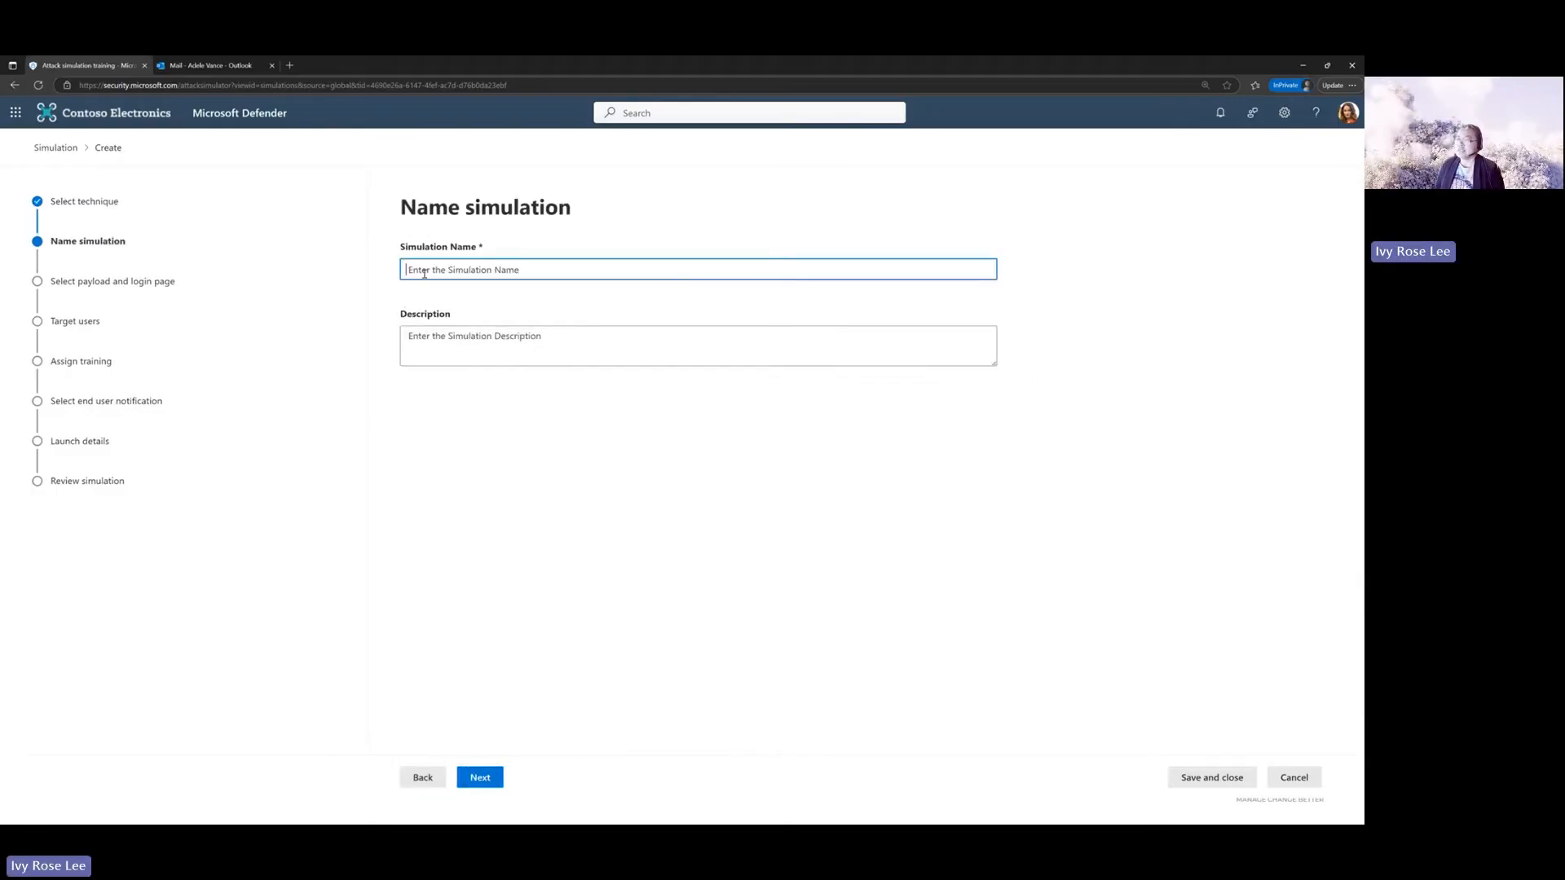
- Name the simulation "July 2025 phishing campaign", leave the description empty, and proceed to the payload selection
type("July")
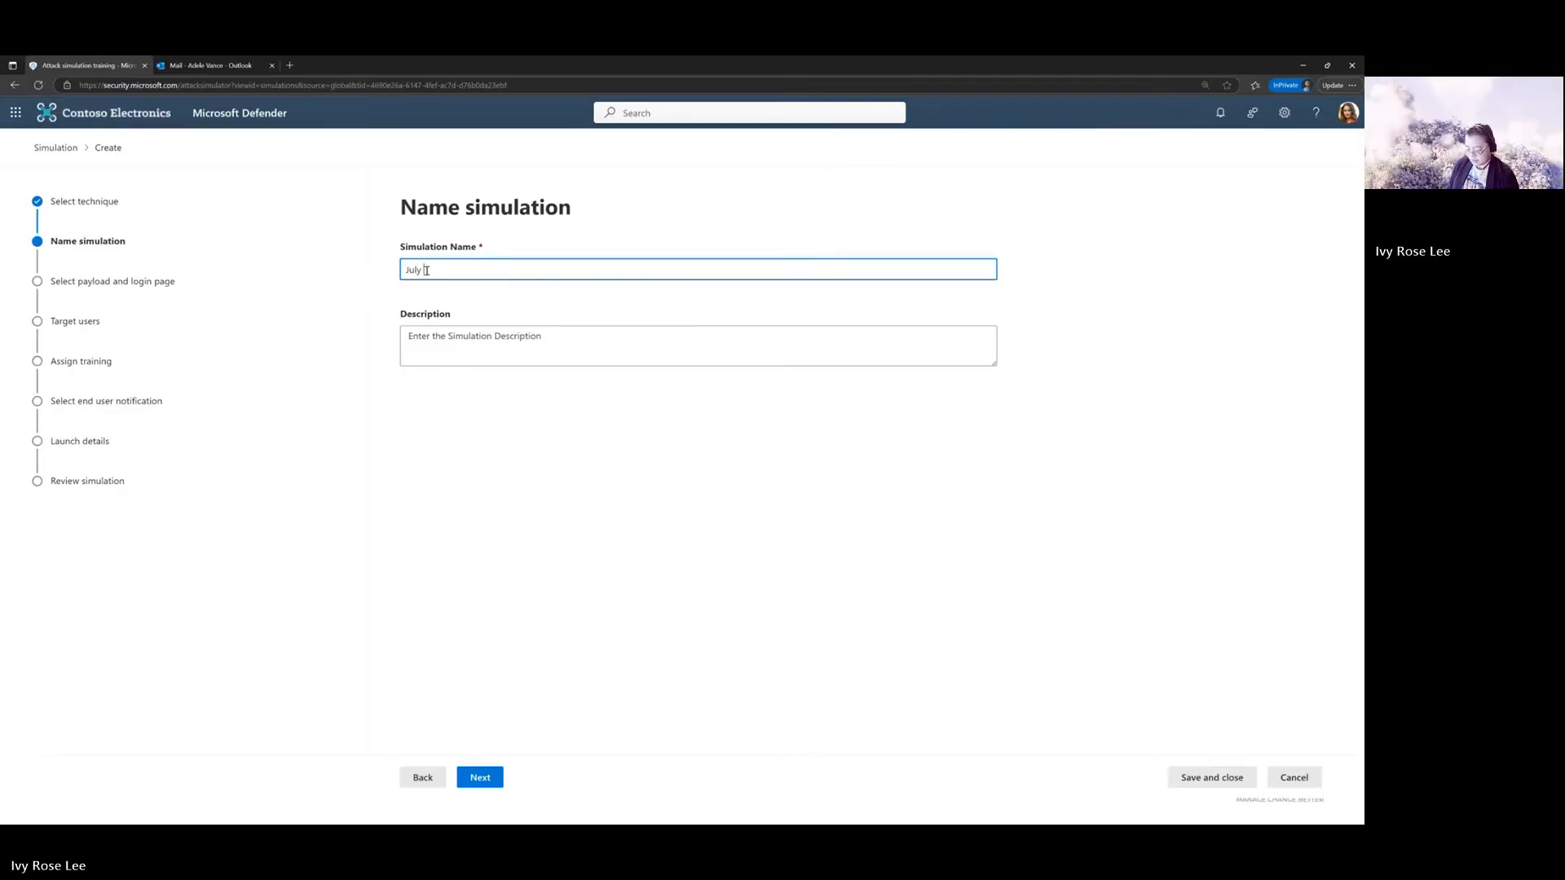
type(" 2025 phi")
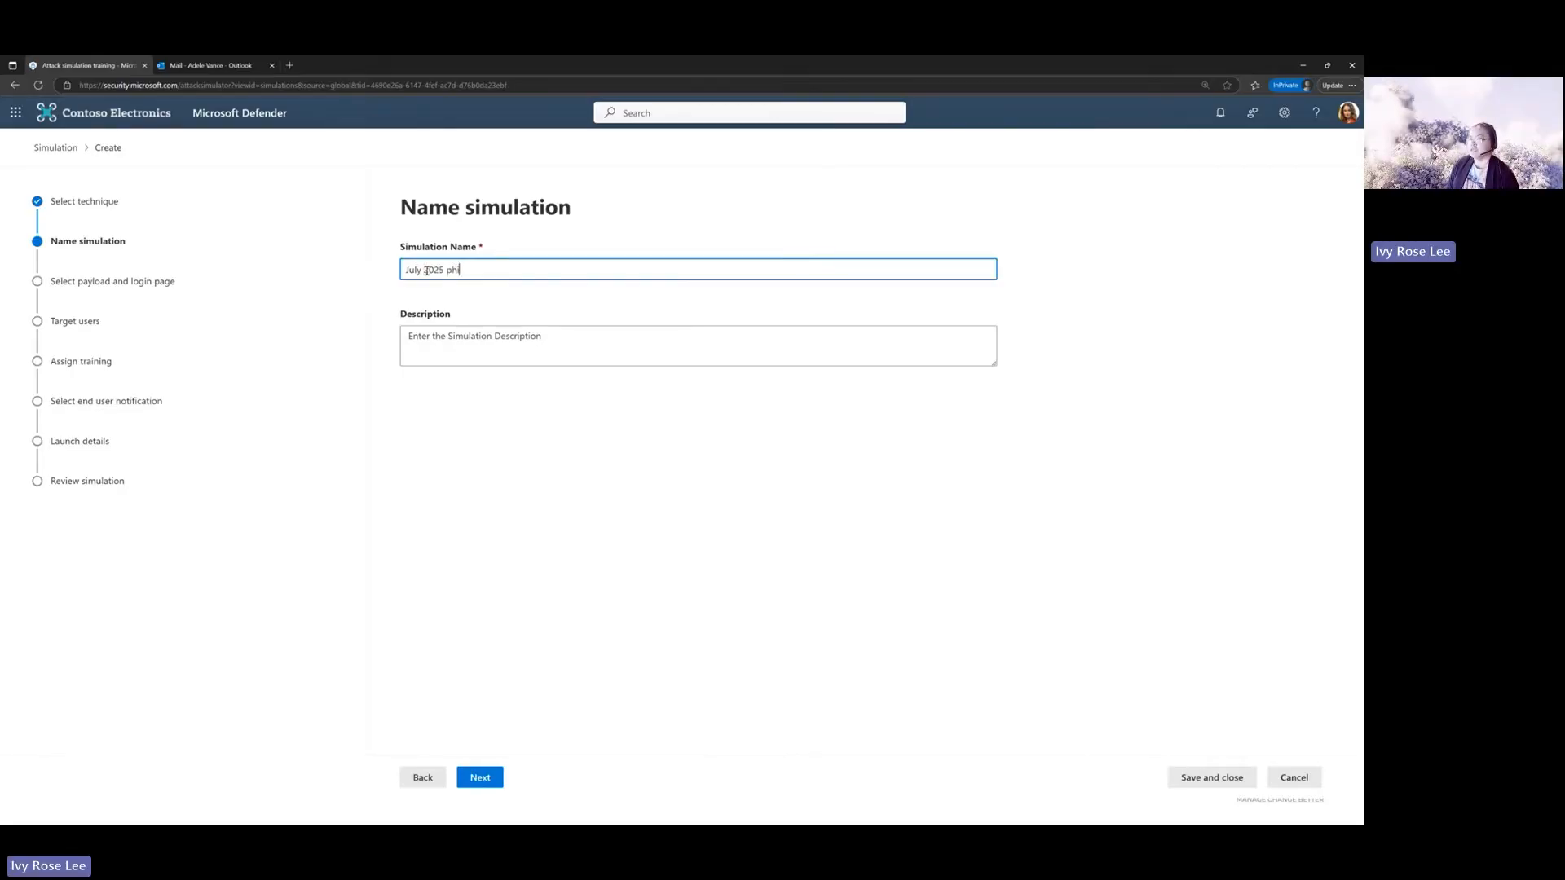
type("shing campaign")
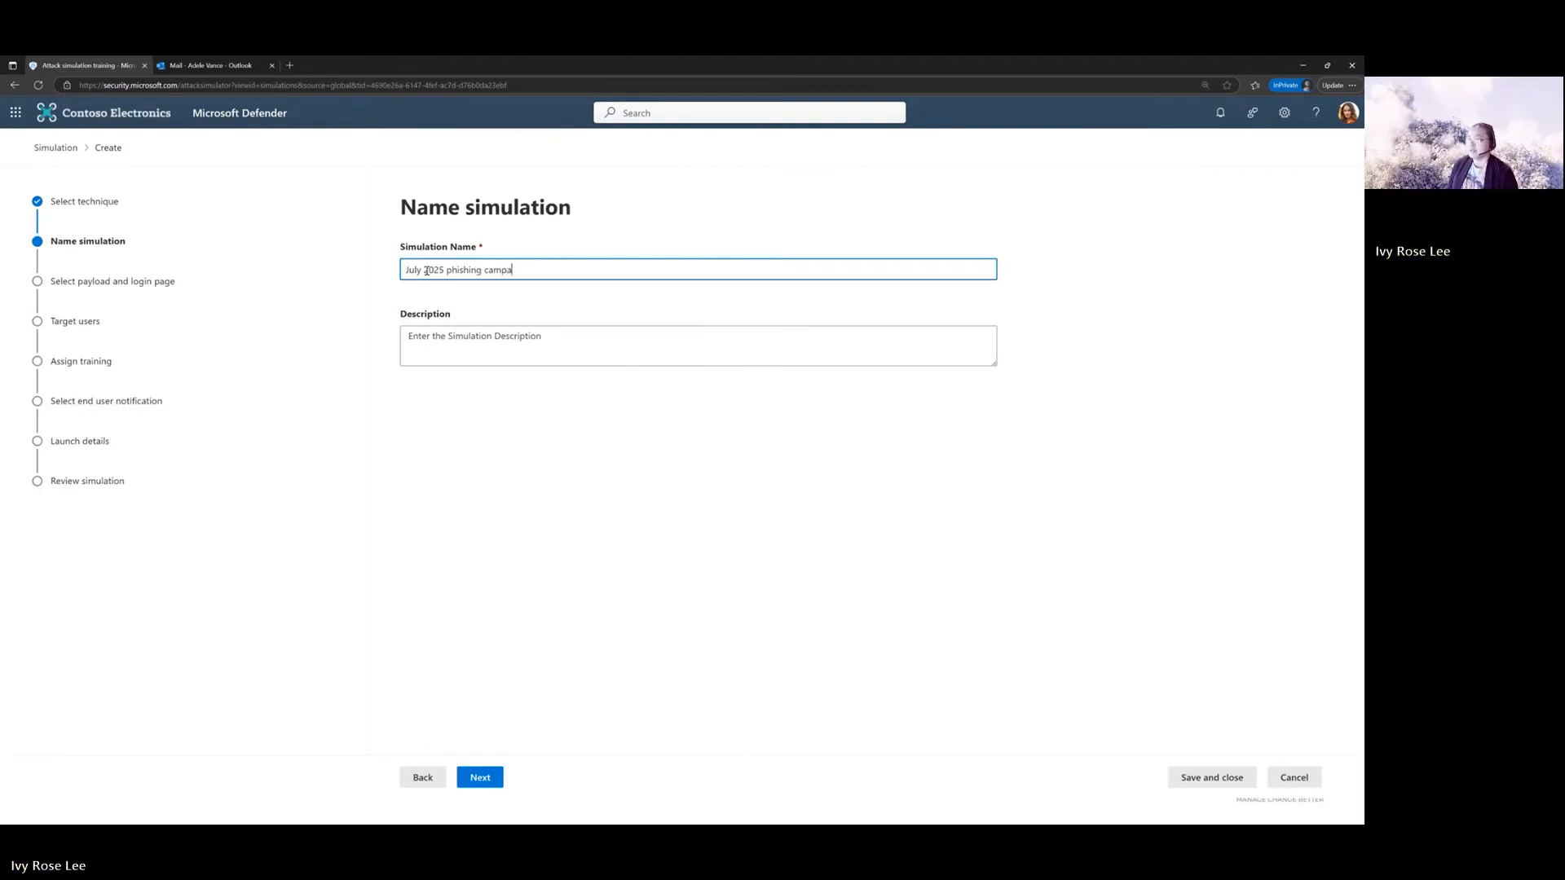
left_click(533, 336)
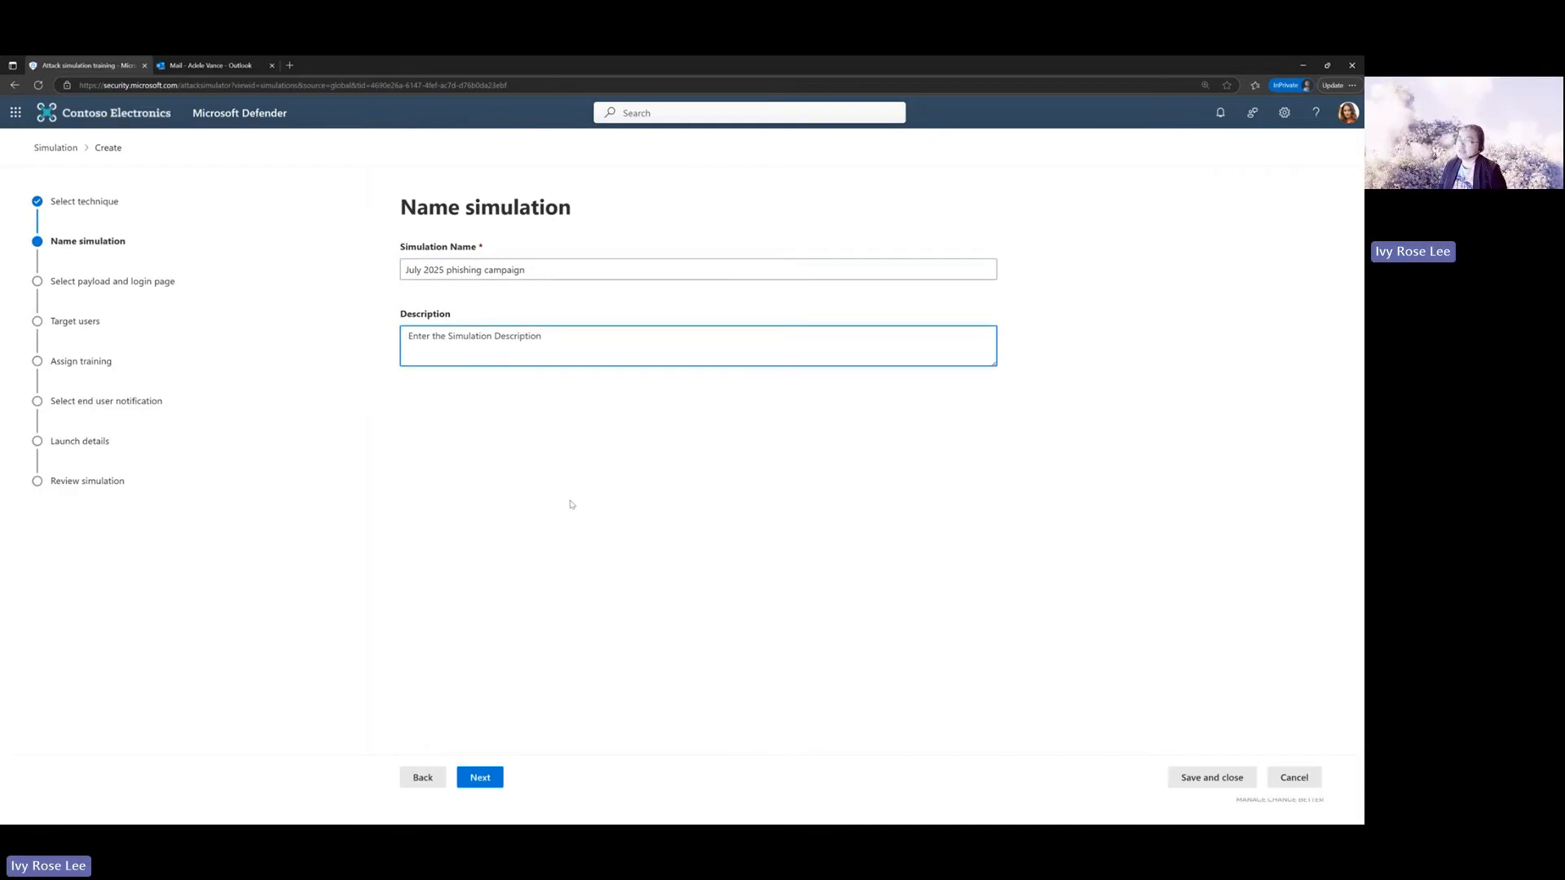
left_click(493, 780)
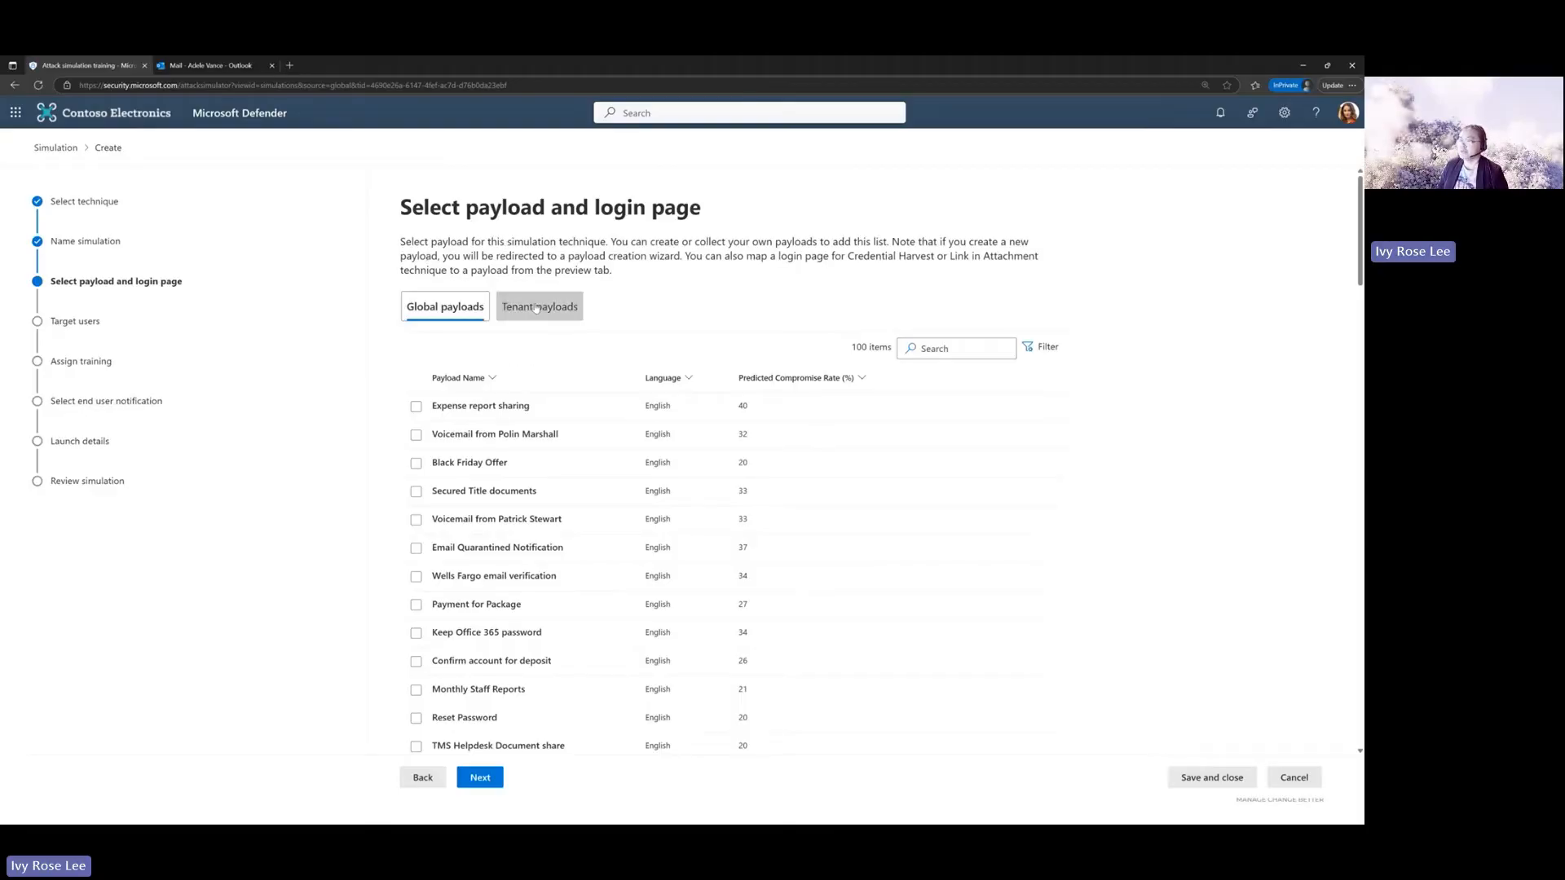
- Search the global payloads for "booking" and open the English "Verification of booking.com account [CredentialHarvesting]" payload to review its email and description
scroll(535, 296, "down", 1)
scroll(604, 308, "up", 1)
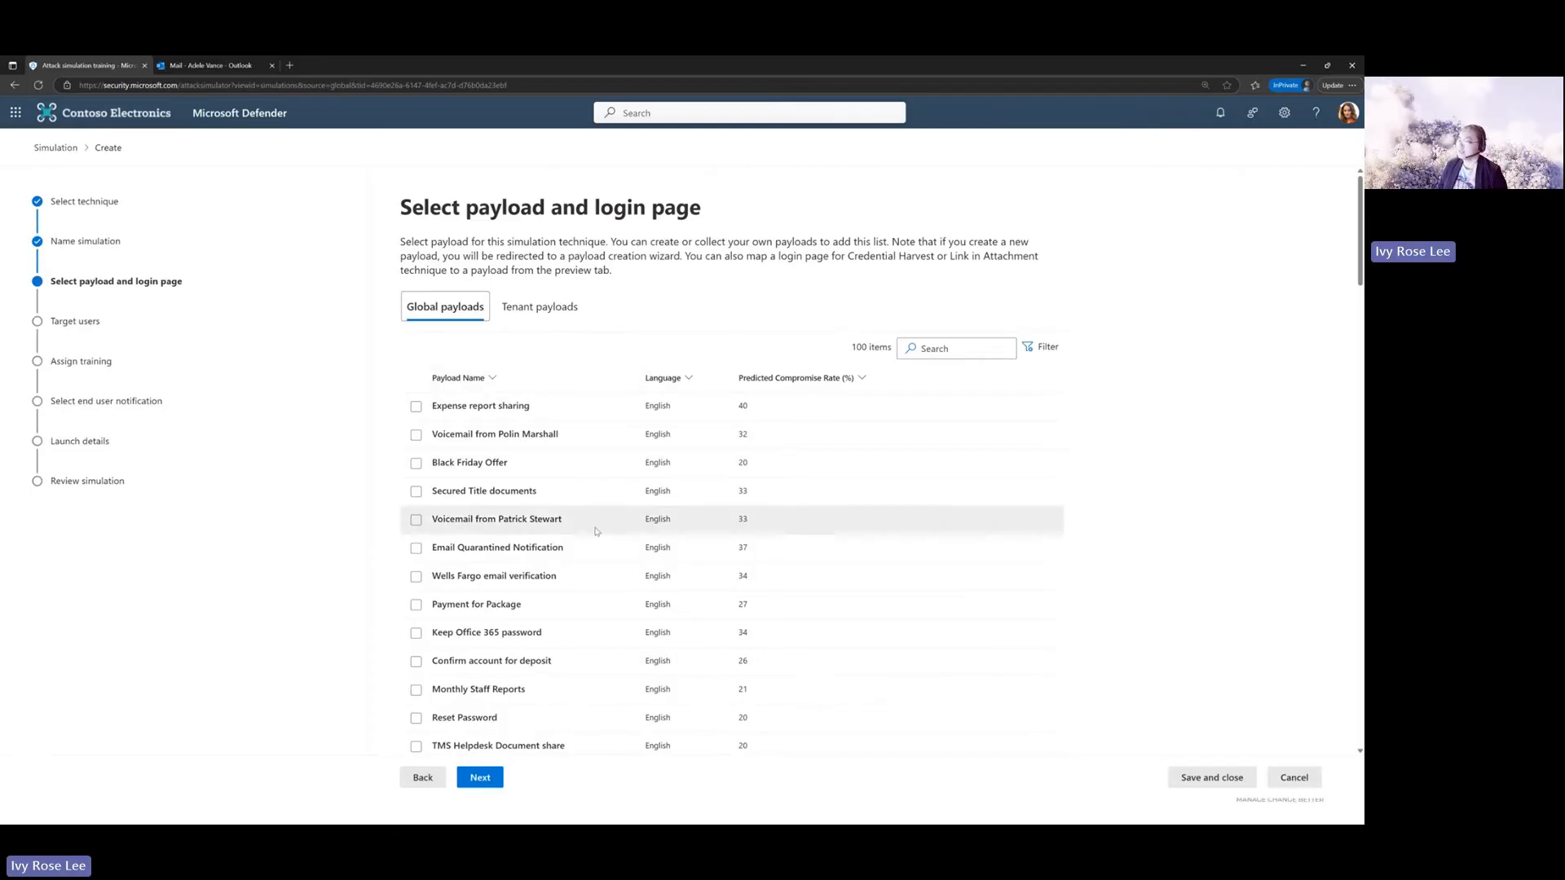
left_click(937, 346)
type("booking")
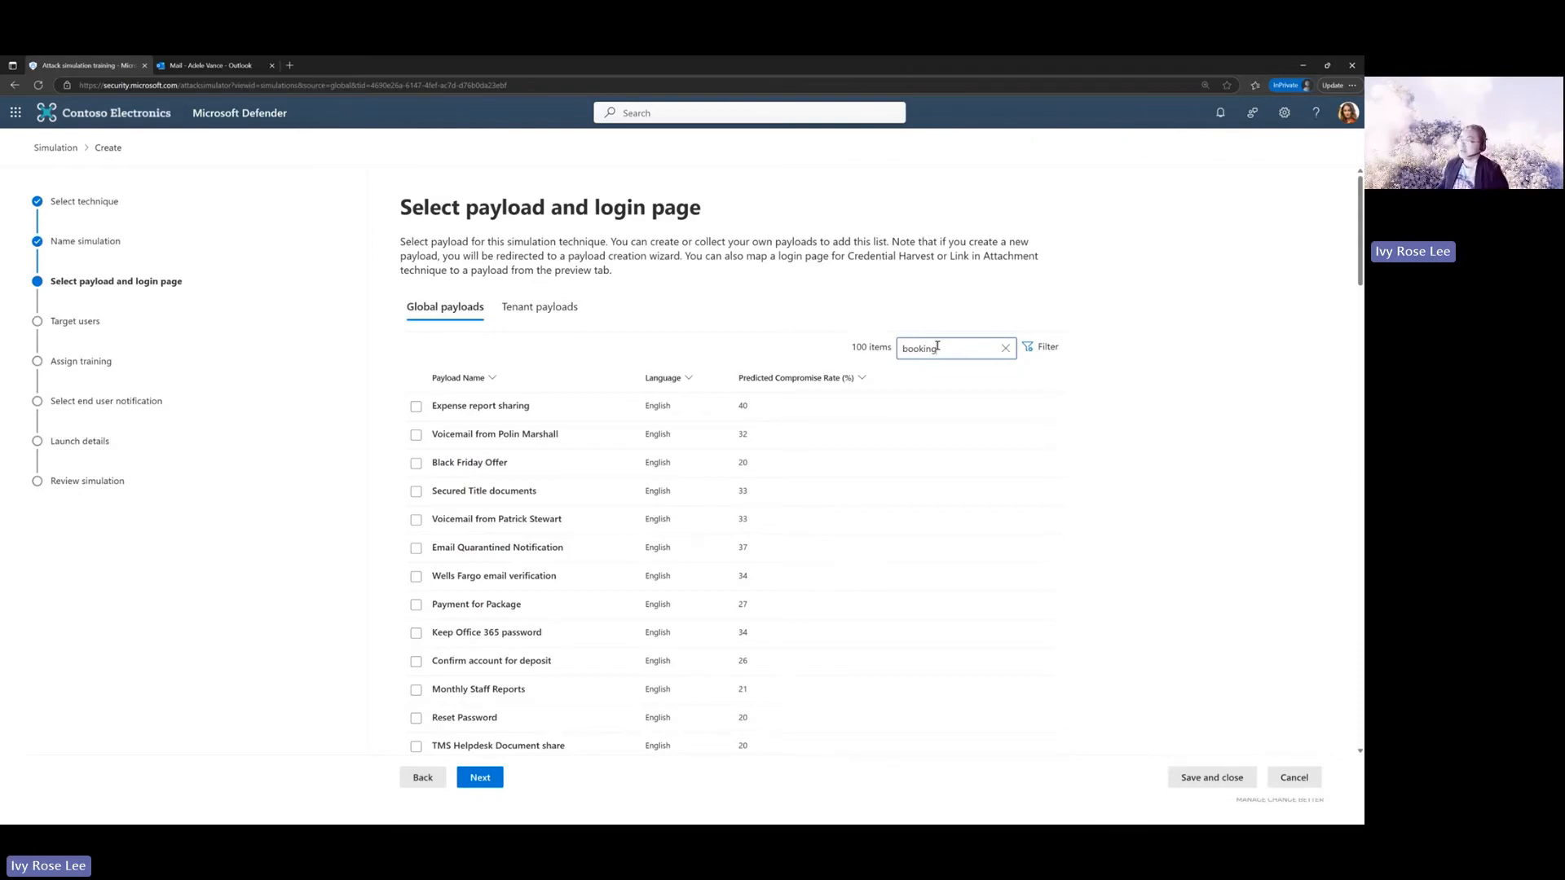
key("Return")
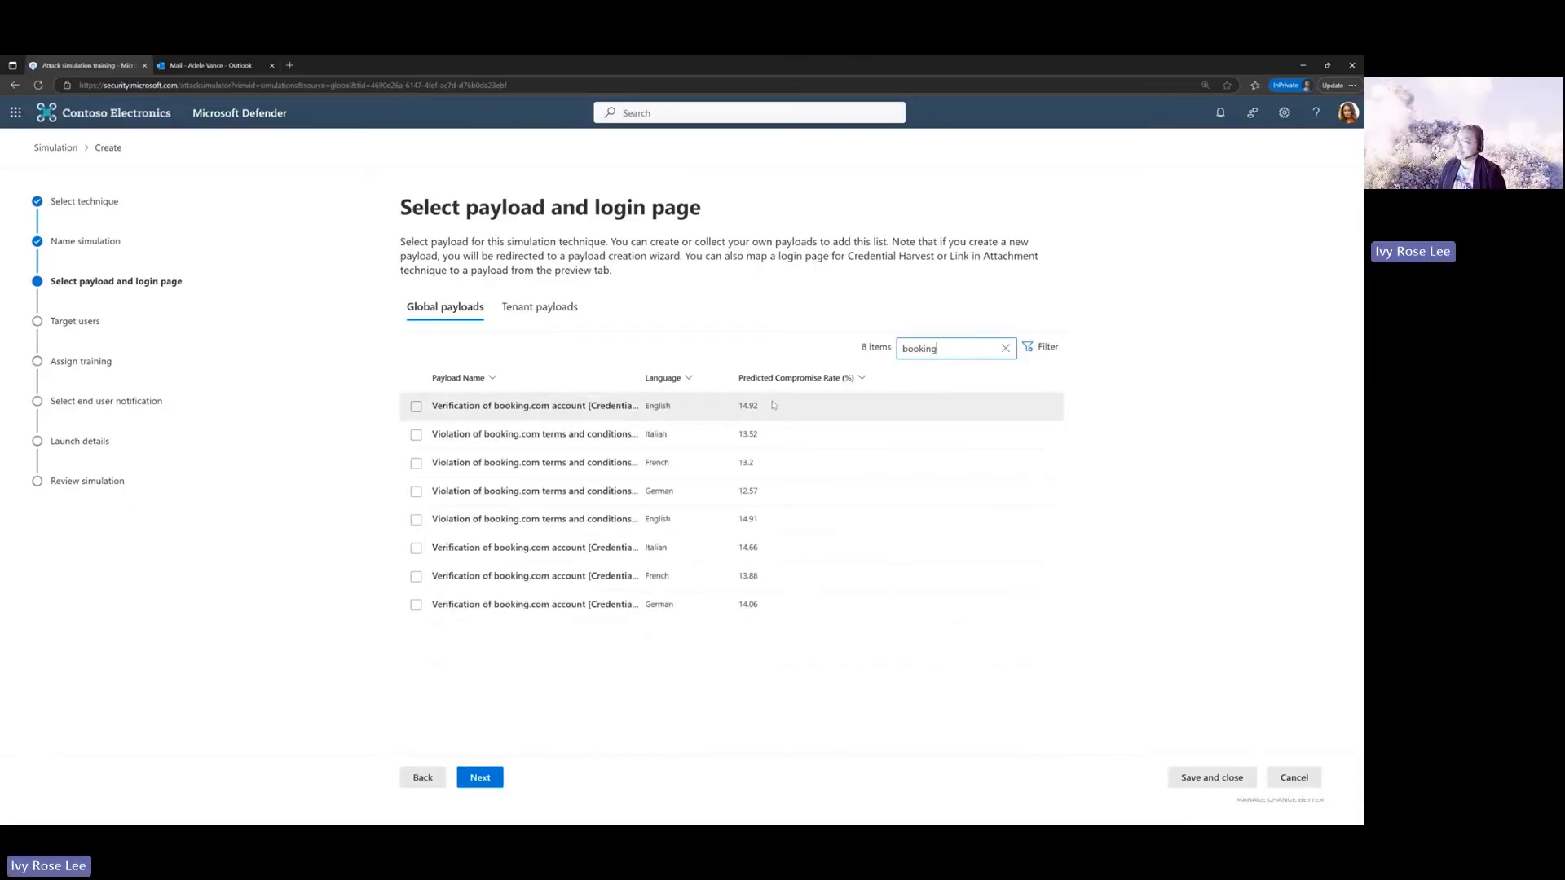
left_click(543, 408)
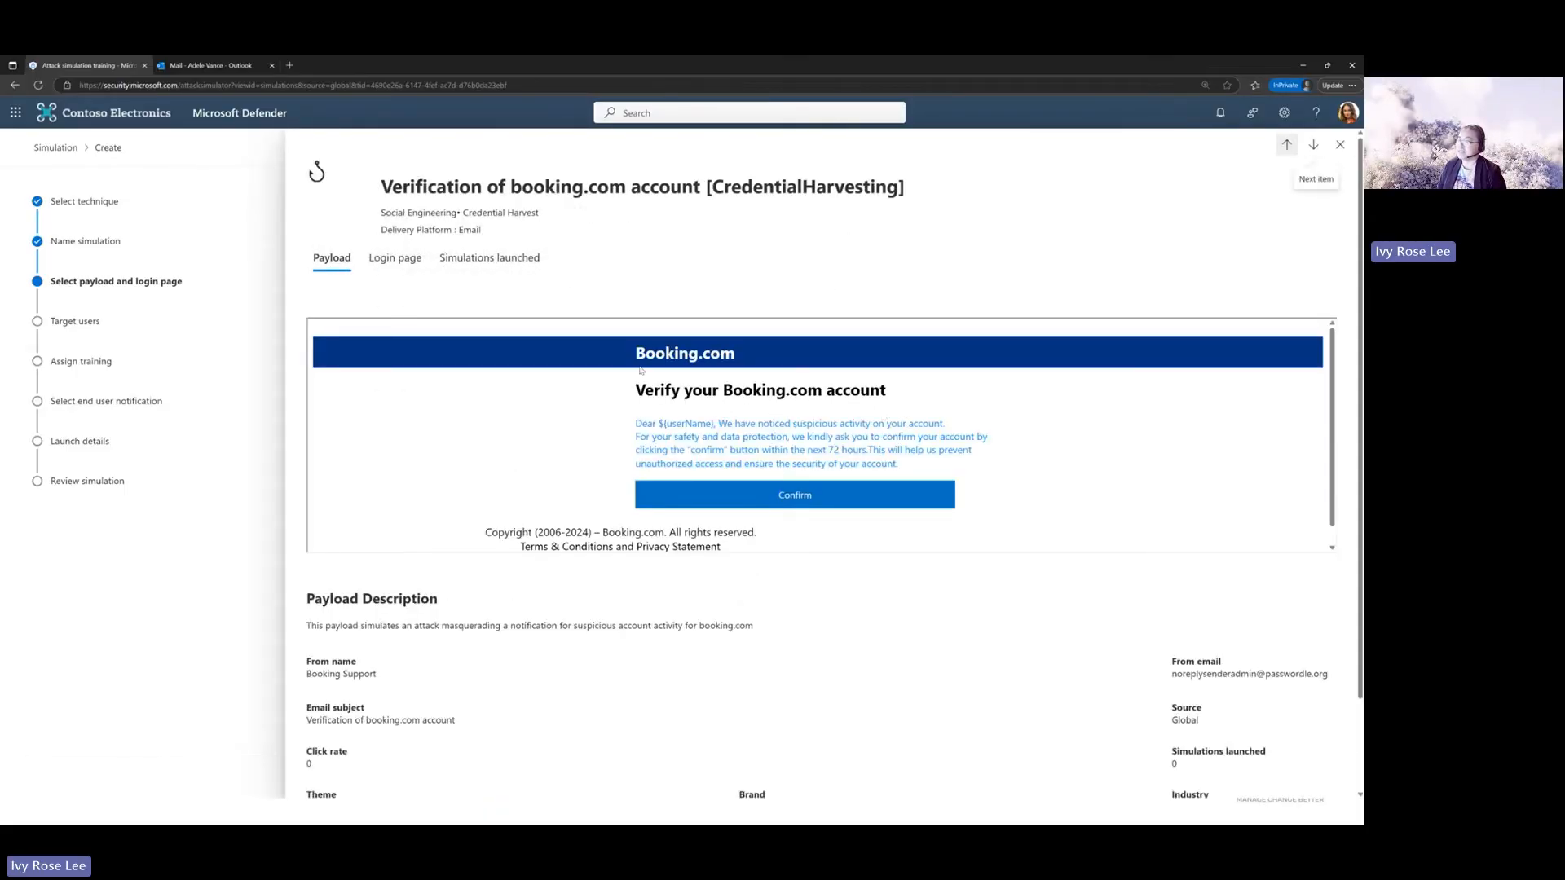
scroll(1171, 432, "down", 1)
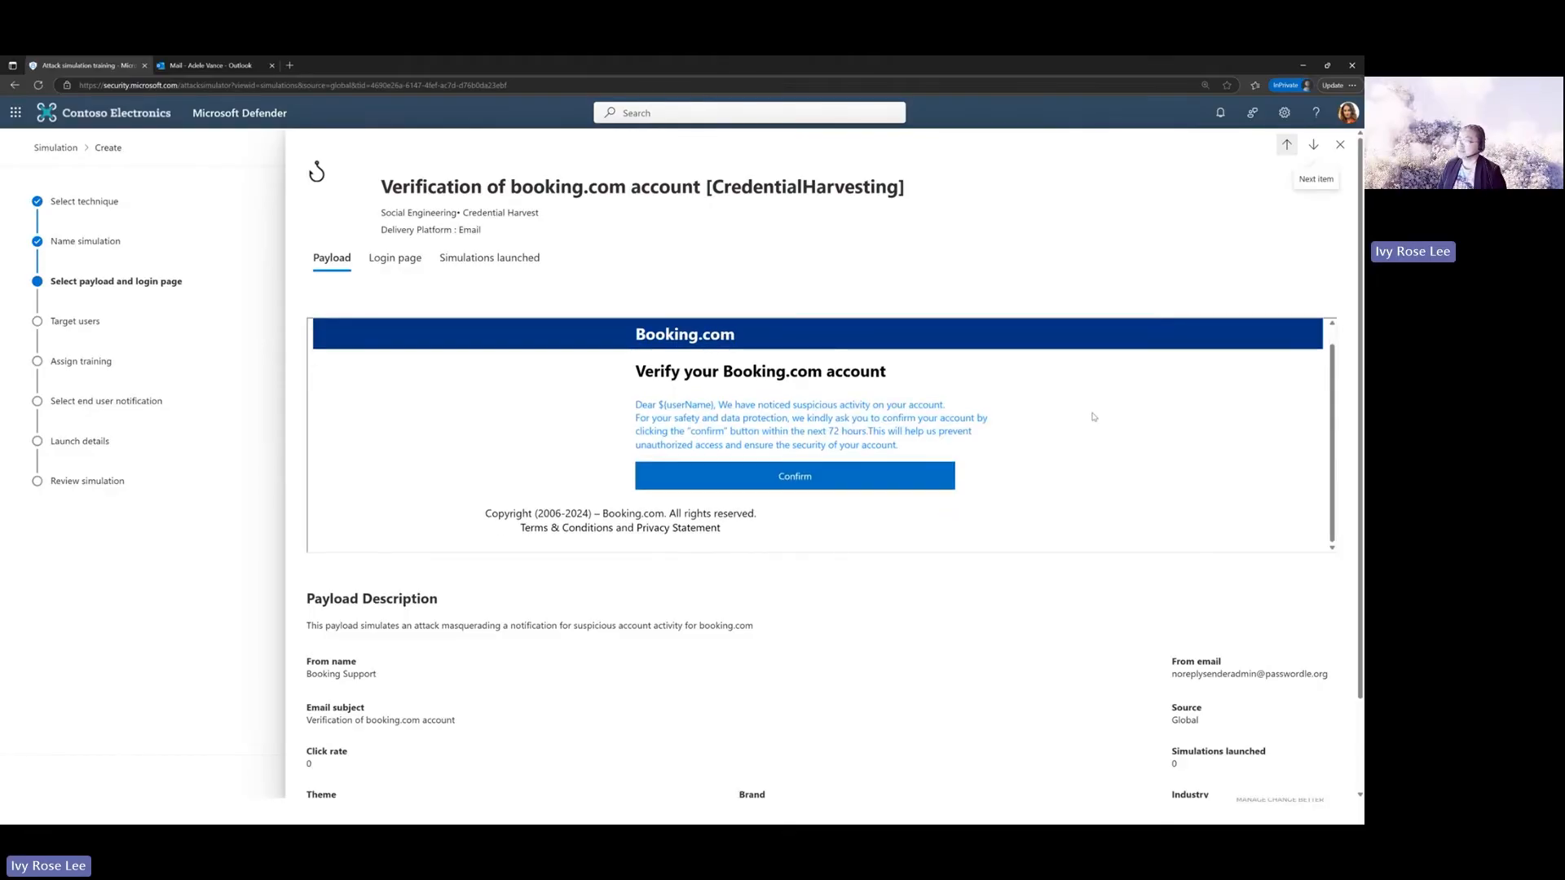
scroll(861, 651, "down", 2)
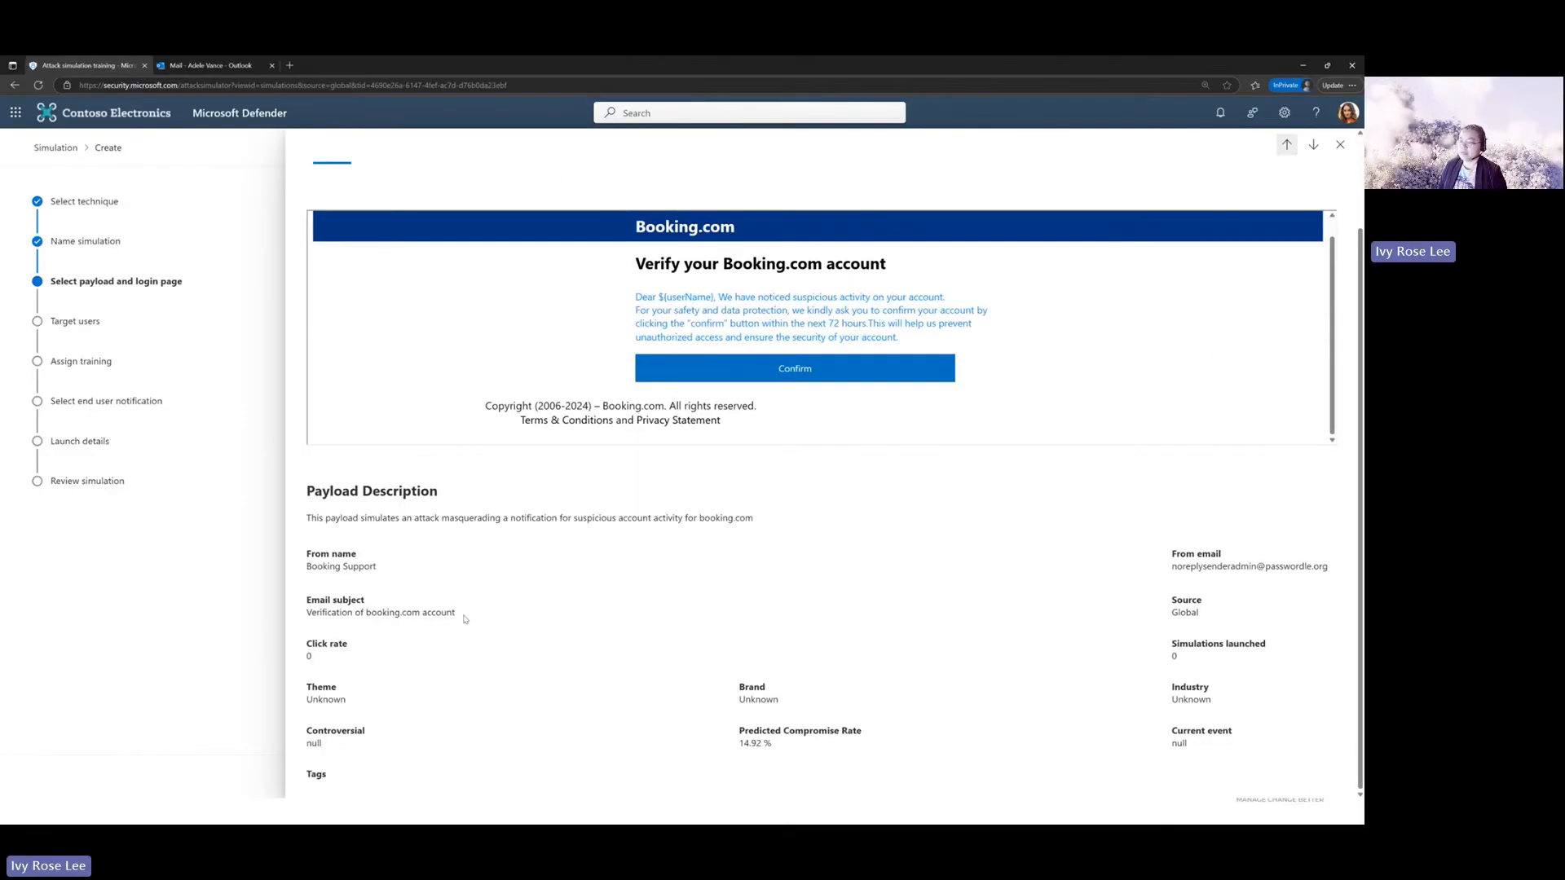
scroll(470, 369, "up", 1)
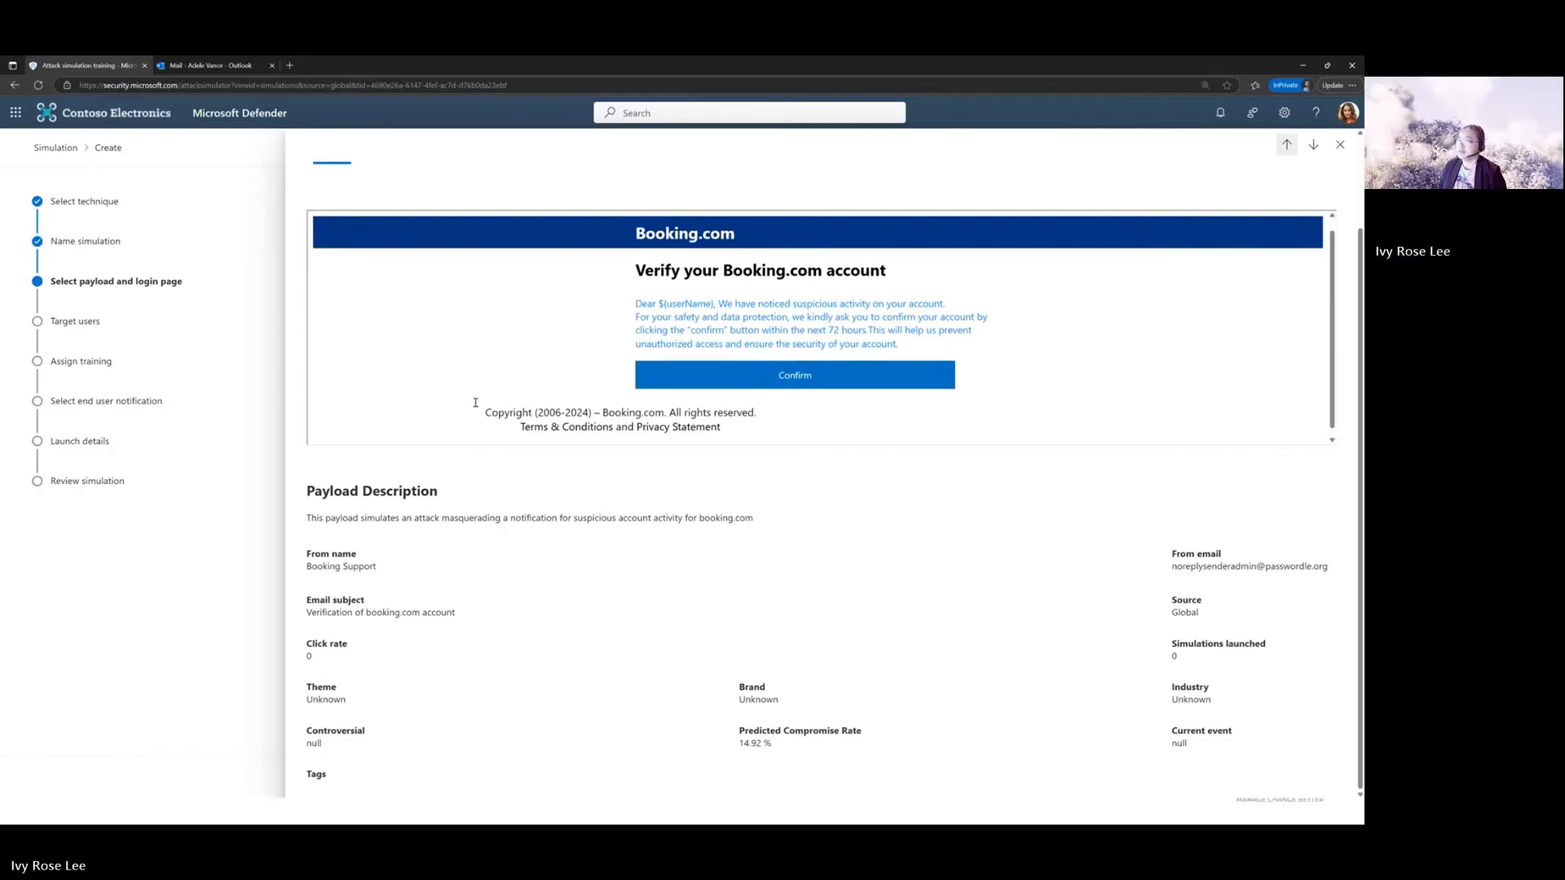
scroll(514, 588, "up", 3)
- Open the login page choices for the payload and preview the Non-branded login page
left_click(398, 258)
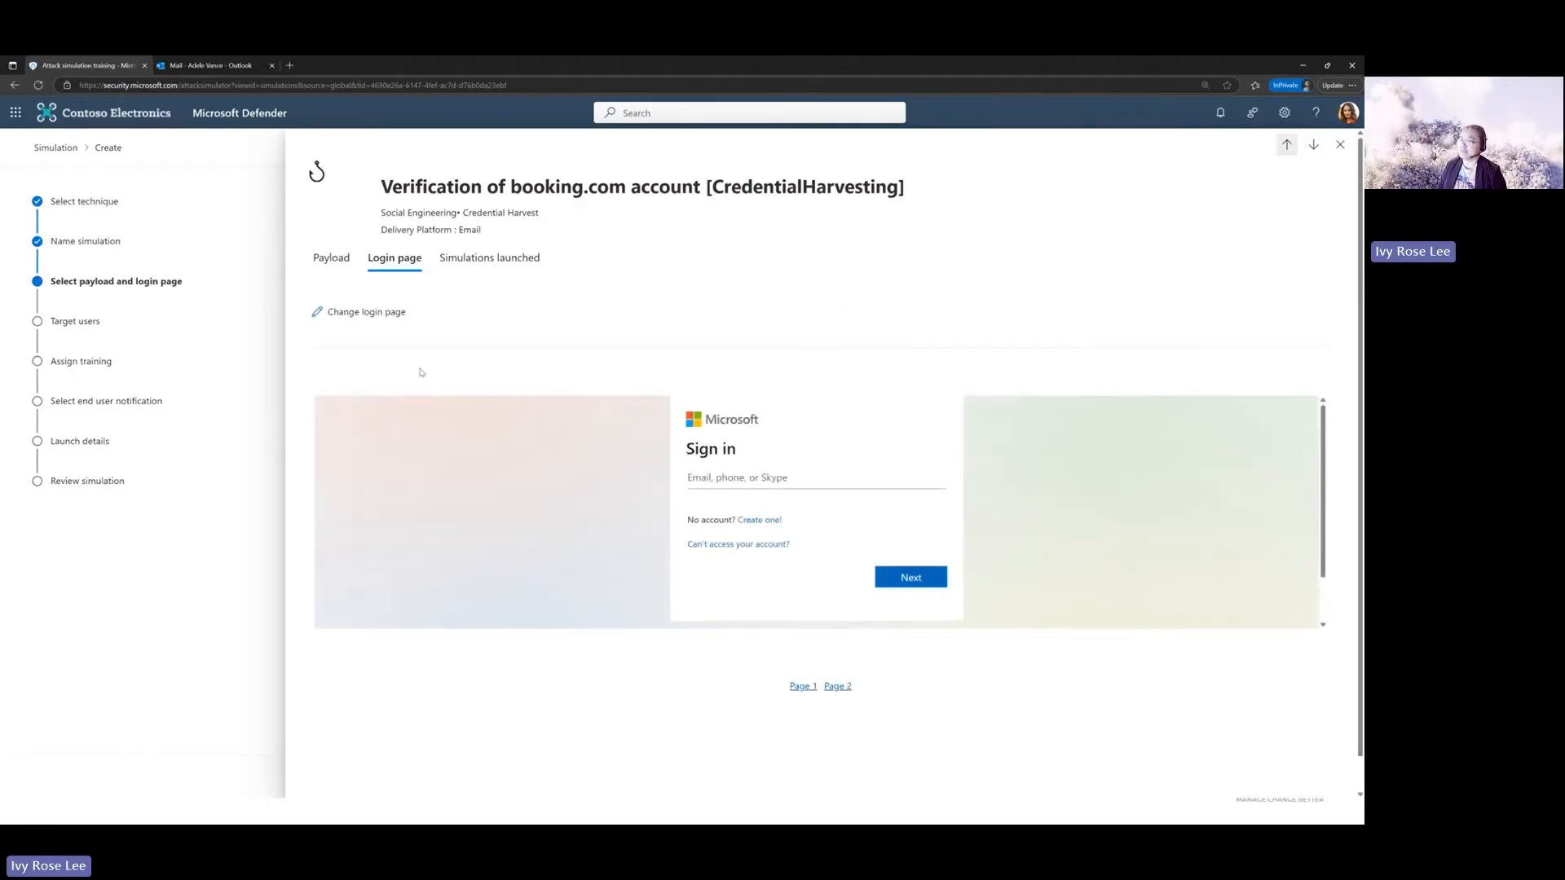
left_click(359, 312)
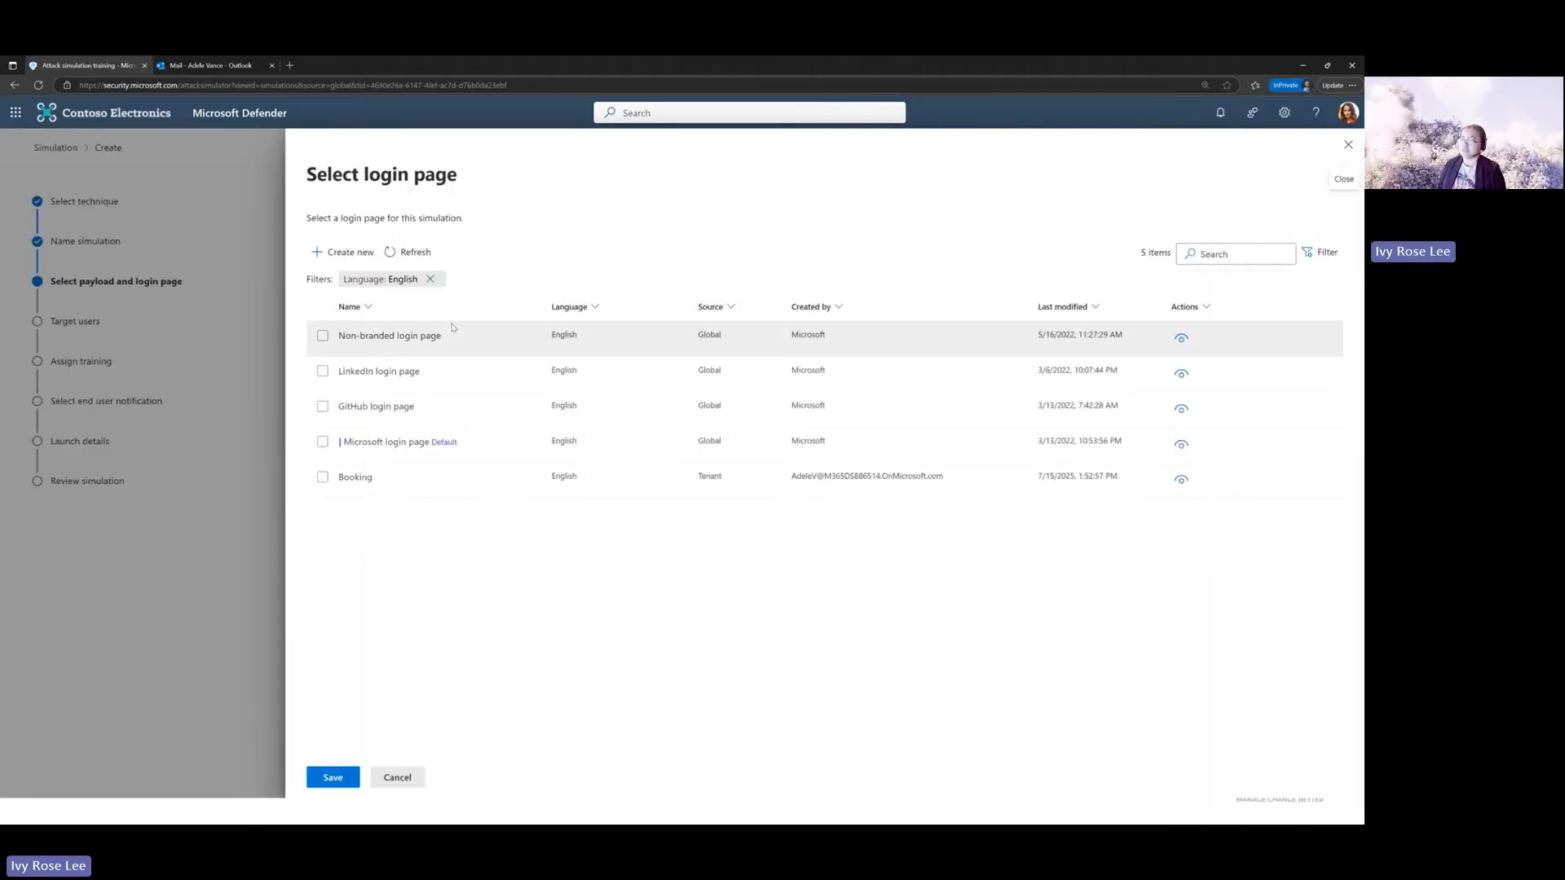
left_click(399, 335)
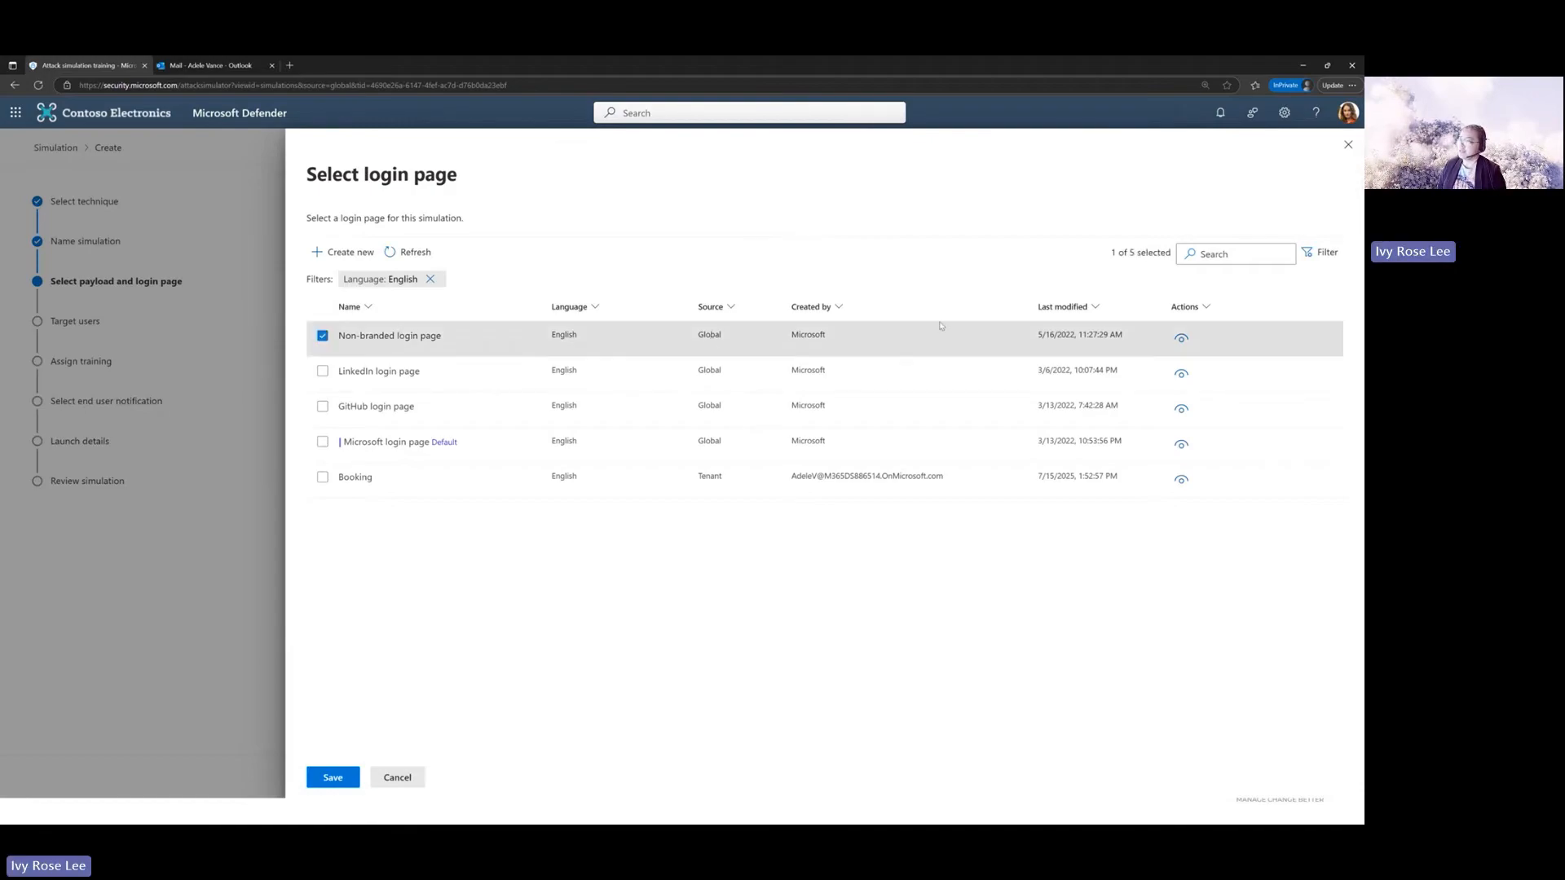
left_click(1181, 339)
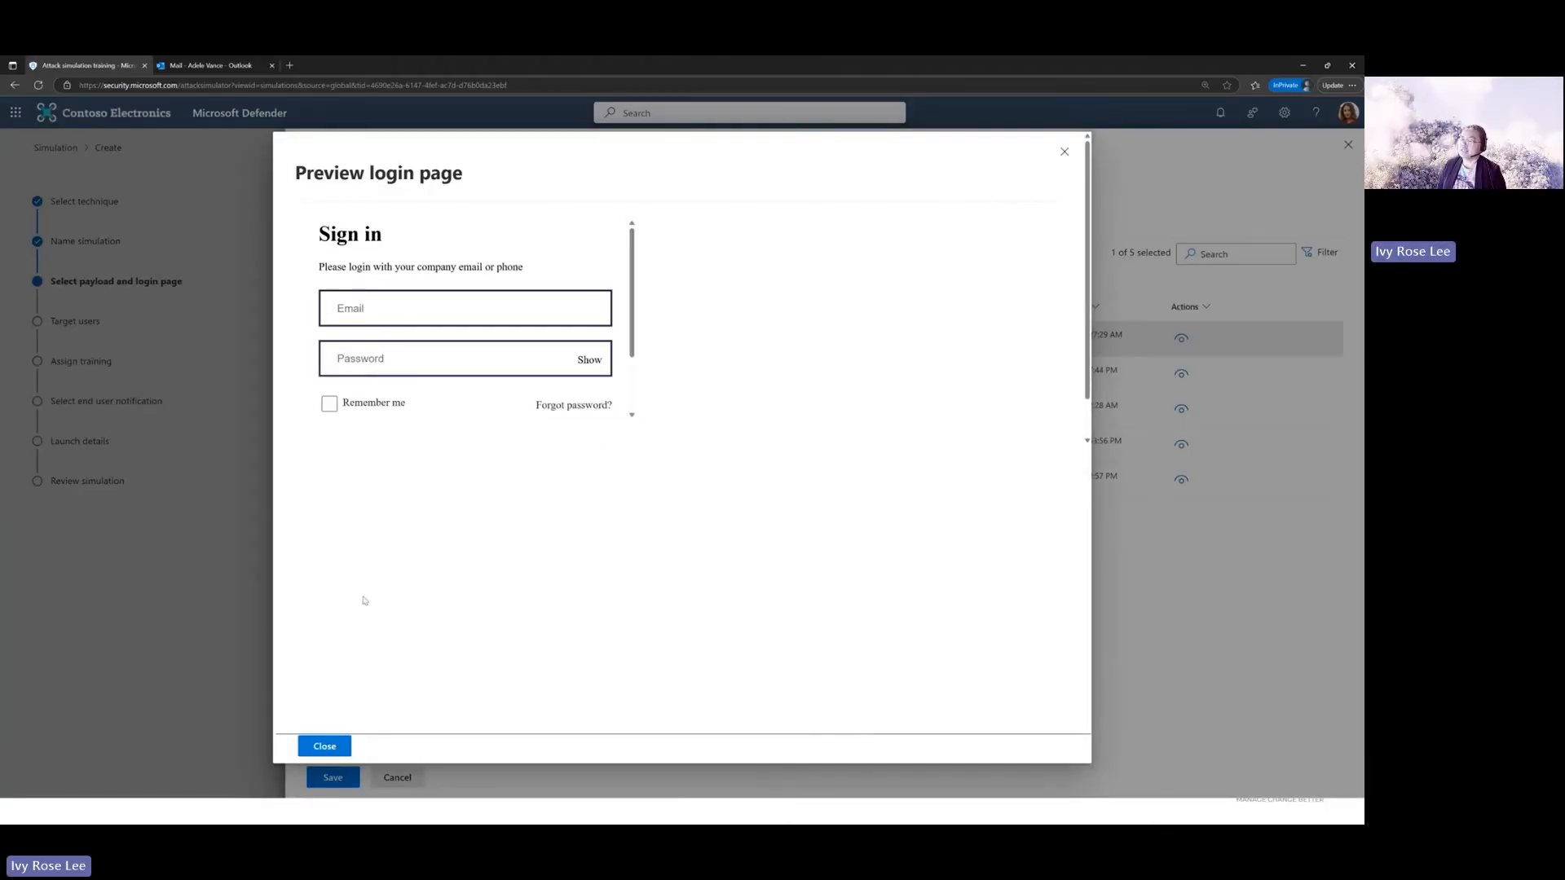
left_click(324, 746)
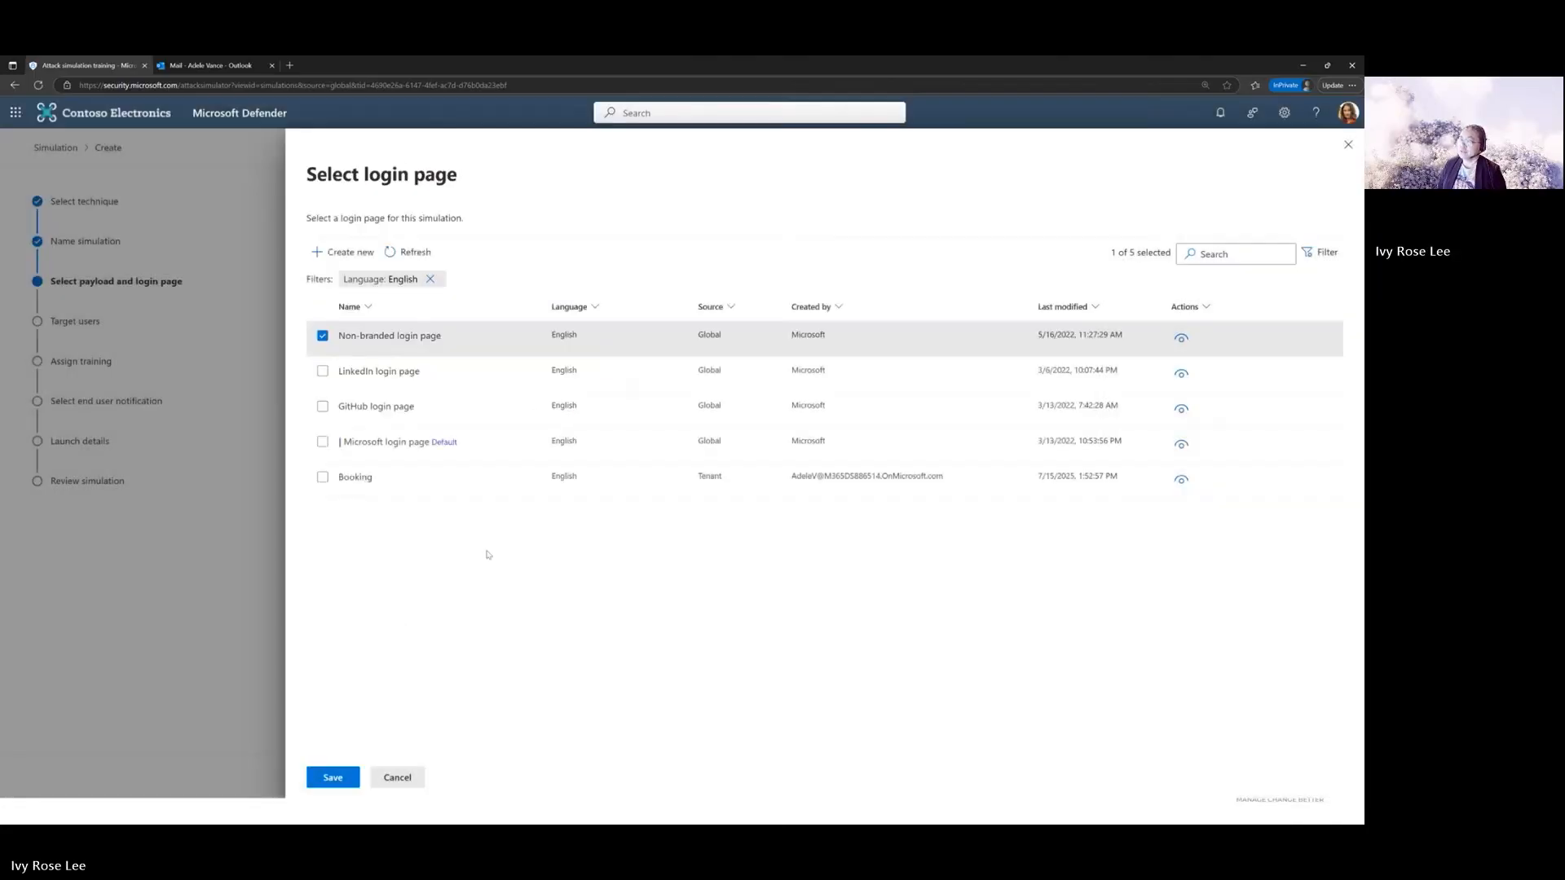
- Select the Booking login page for the payload, preview it, and save the choice
left_click(356, 479)
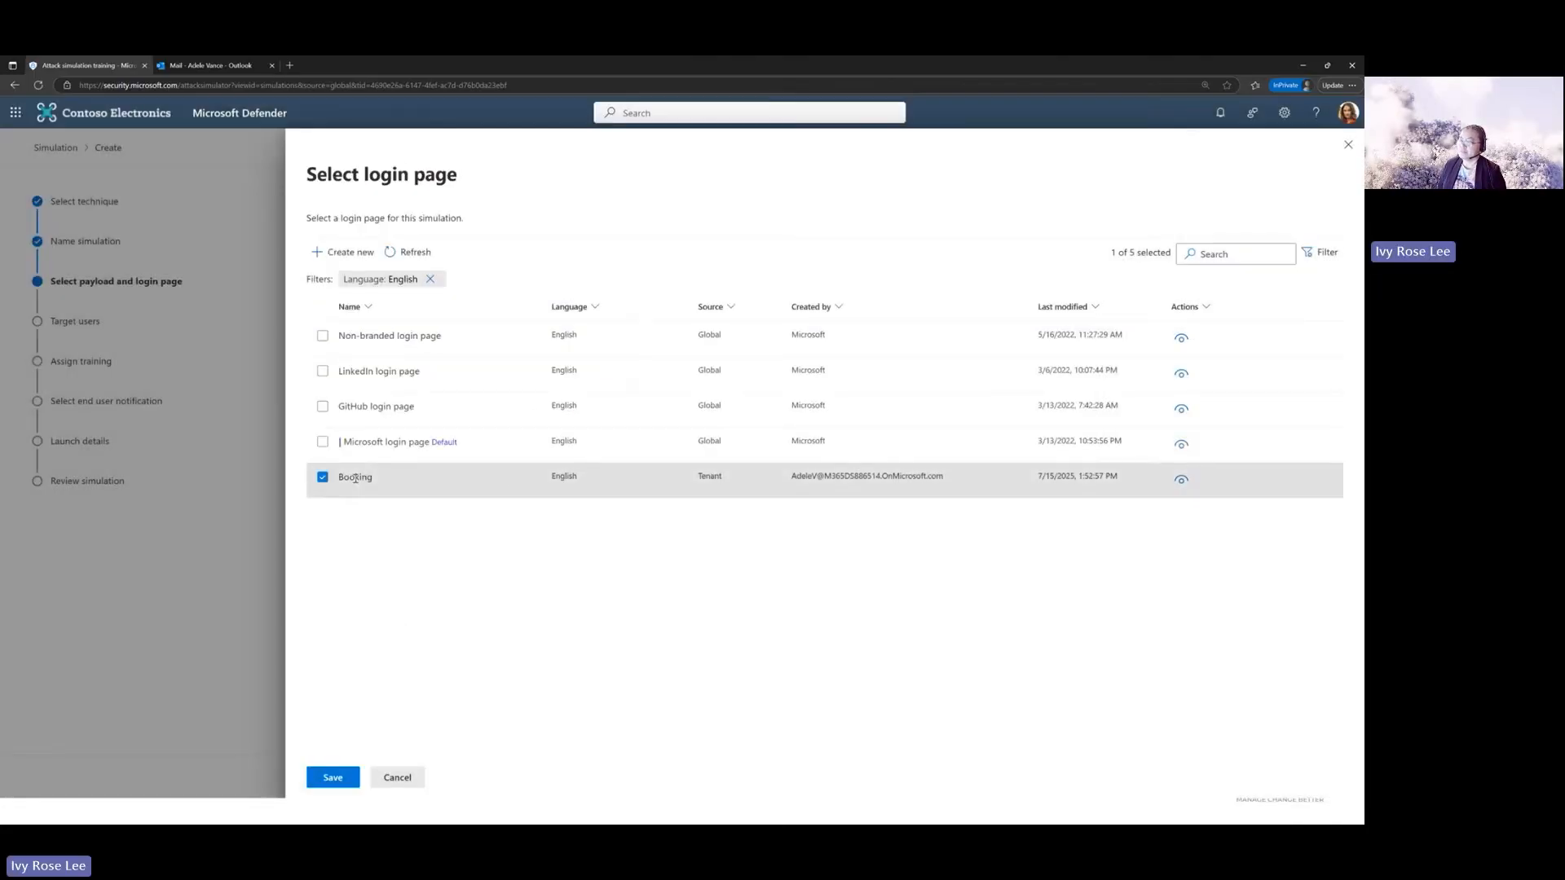
left_click(1180, 481)
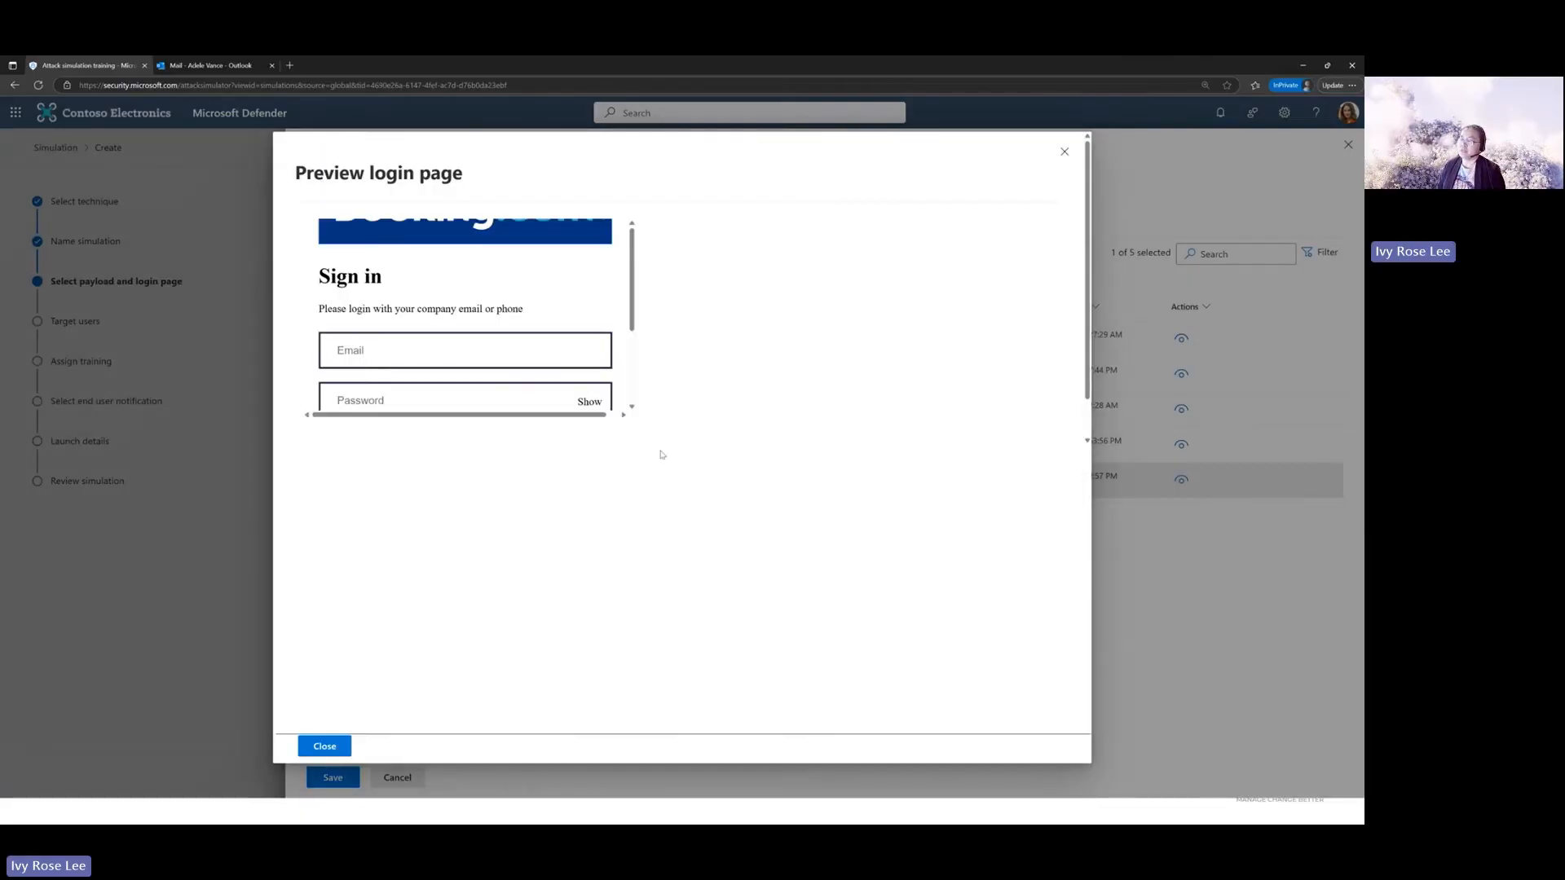
left_click_drag(635, 318, 636, 269)
key("ctrl+plus")
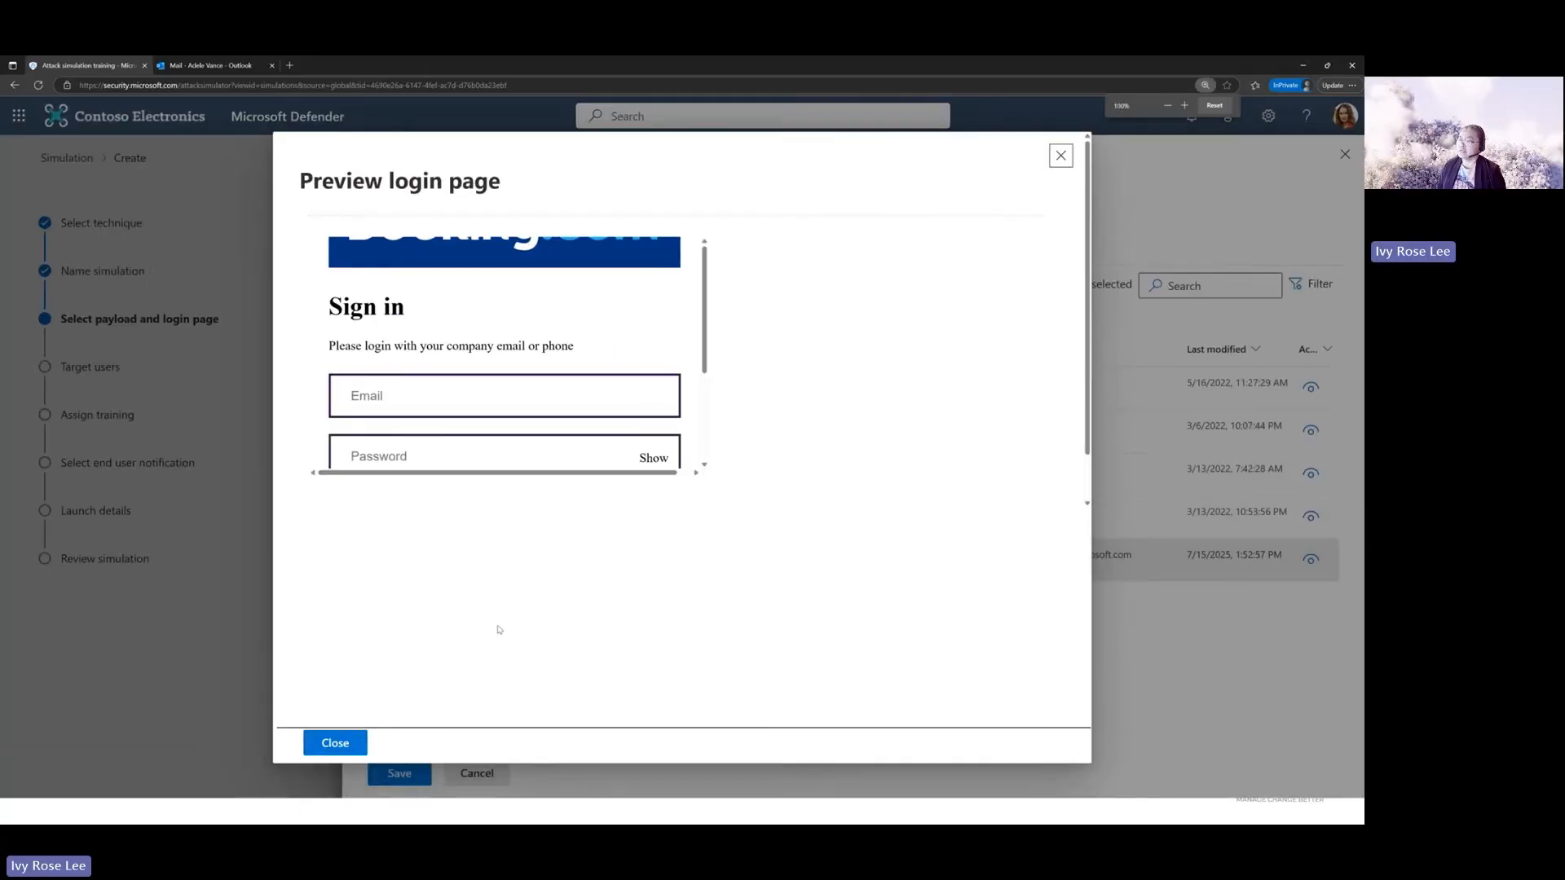
left_click(330, 752)
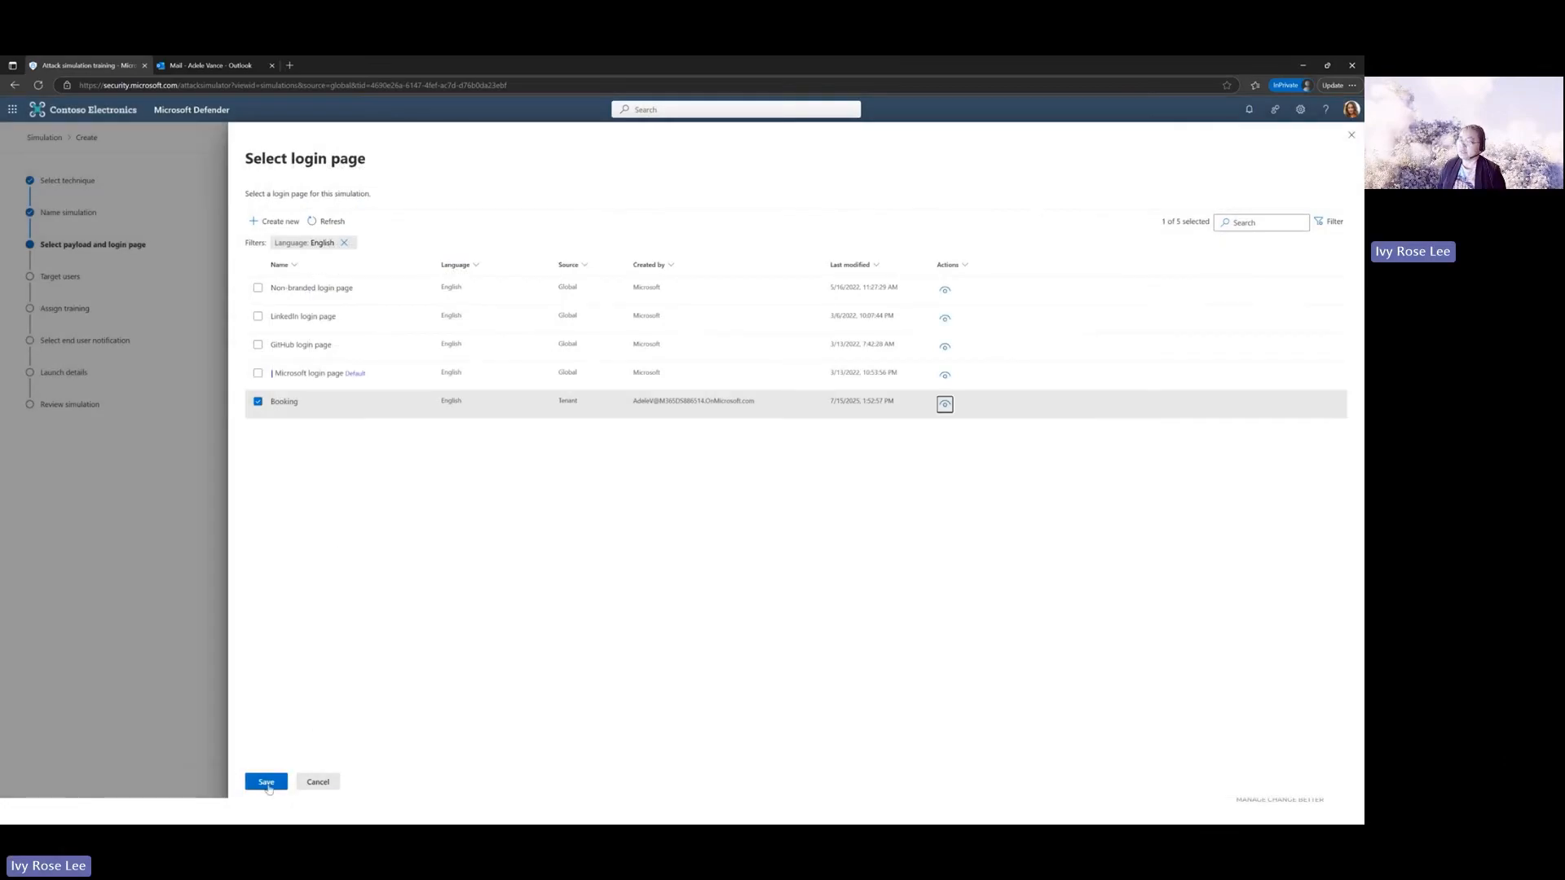
left_click(267, 785)
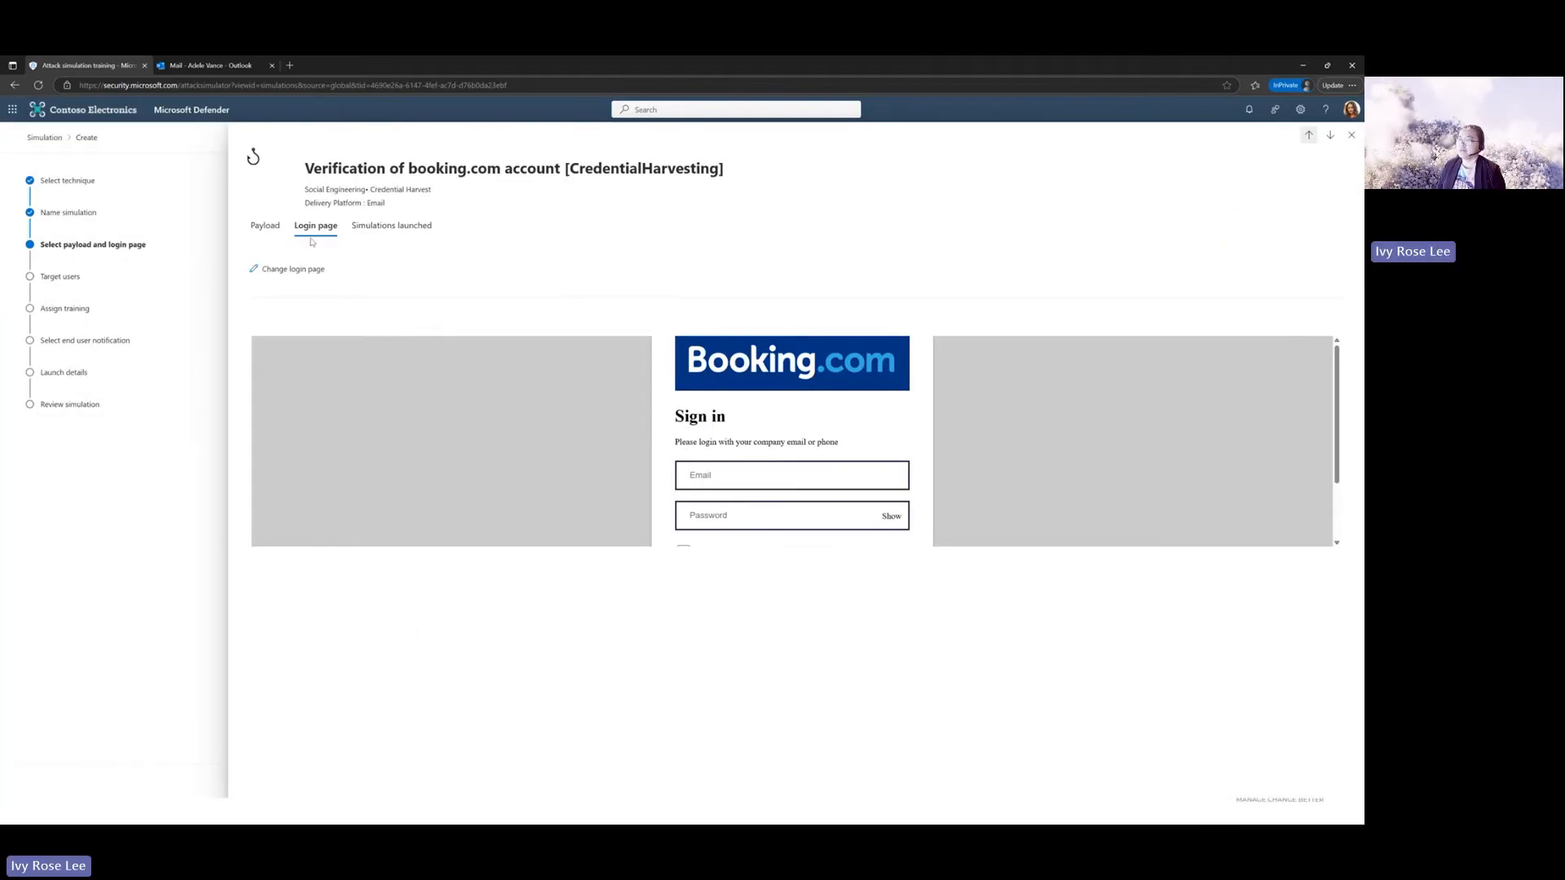
- Close the payload details and proceed to the target users with the booking.com payload selected
left_click(265, 225)
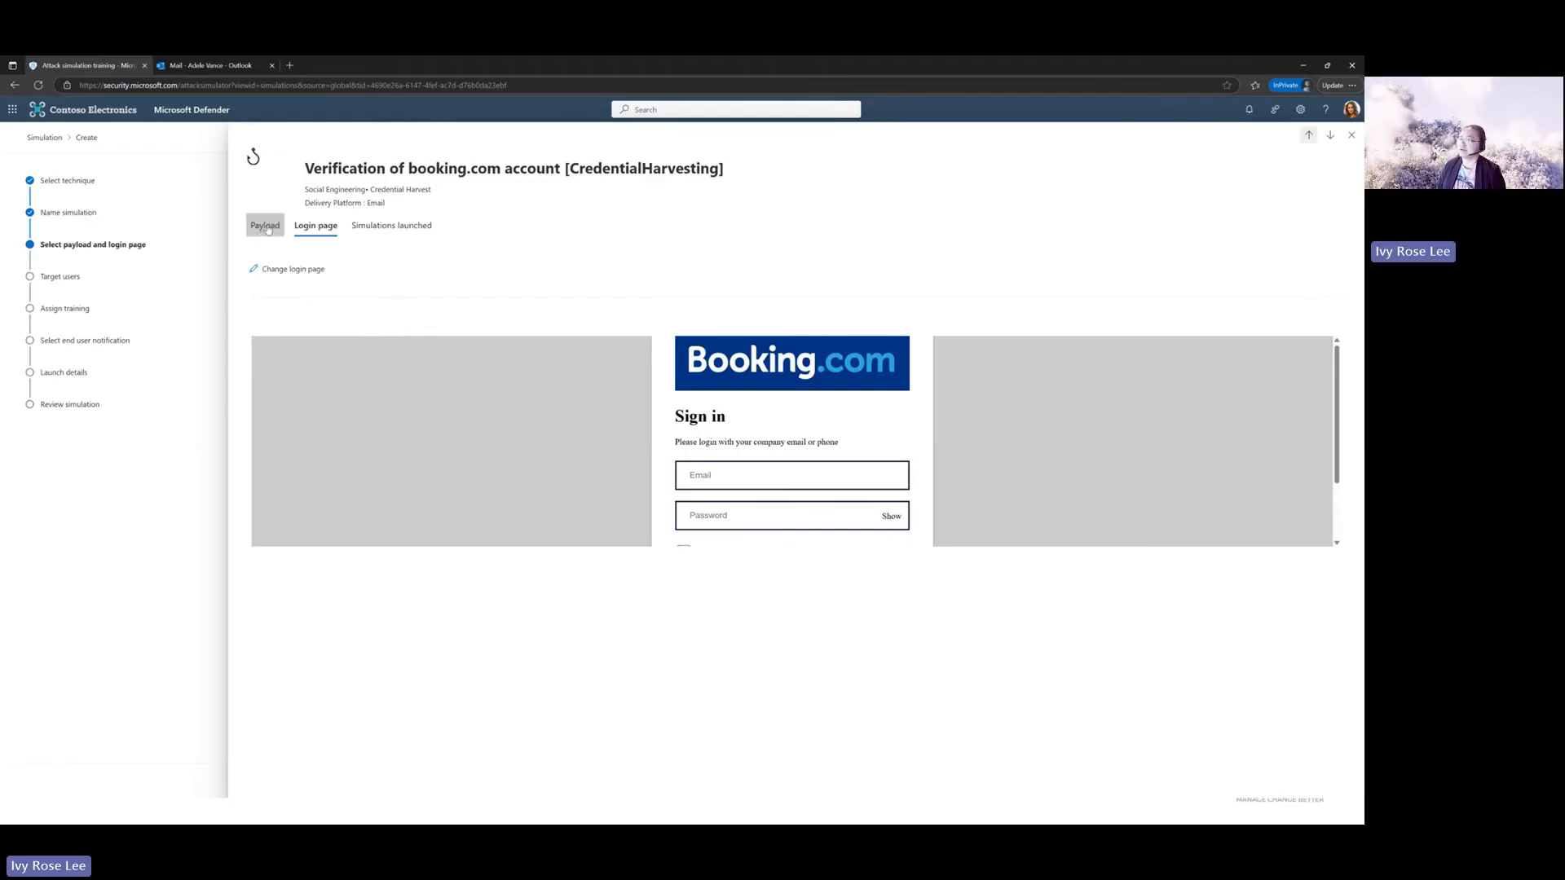
left_click(1352, 134)
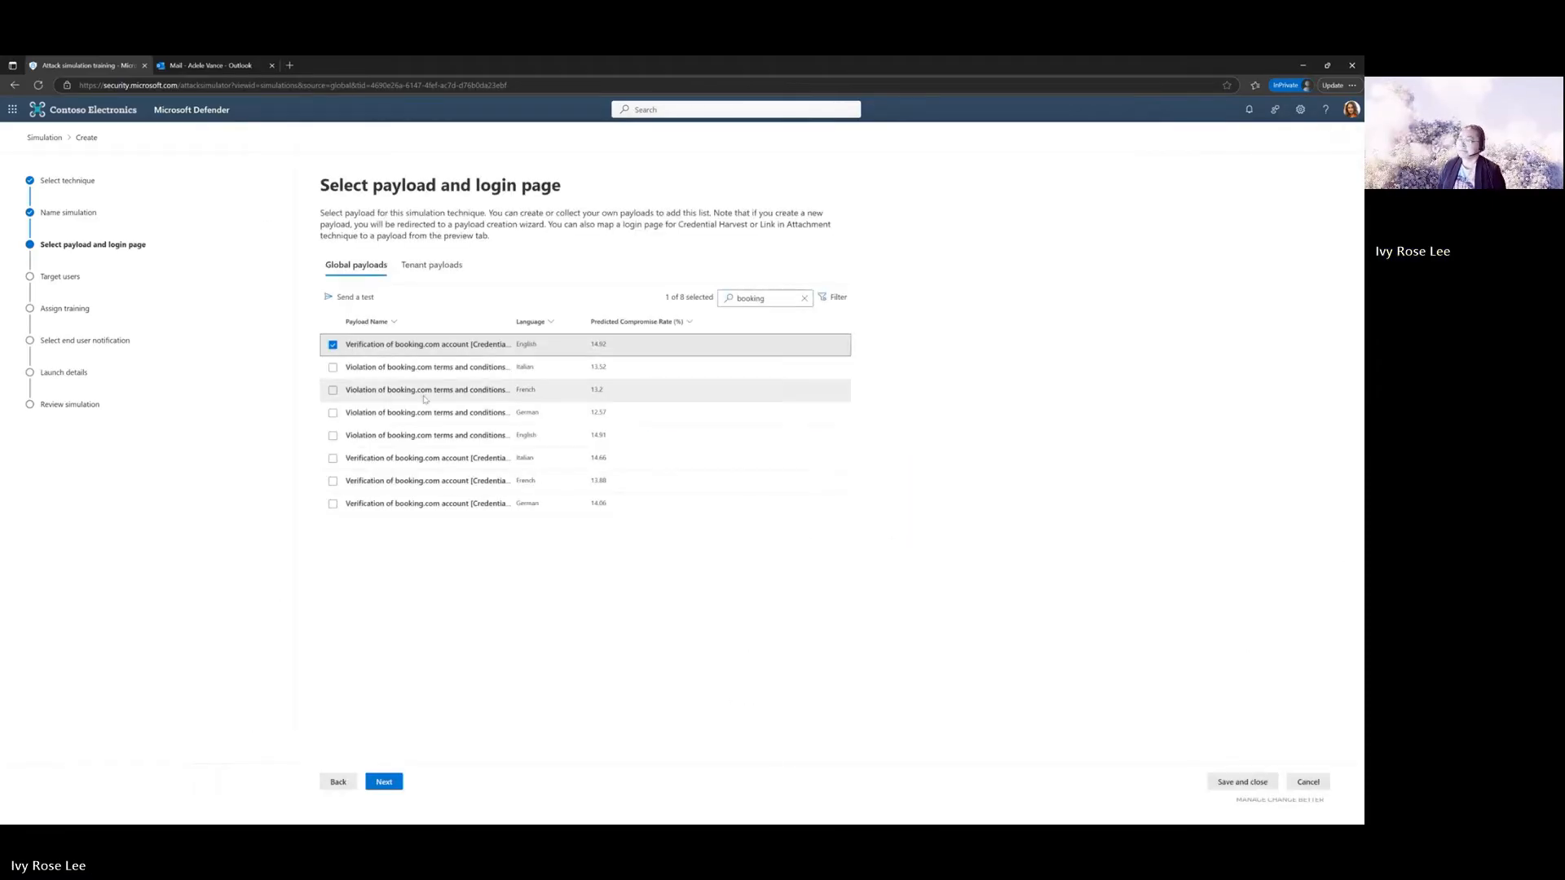
left_click(383, 782)
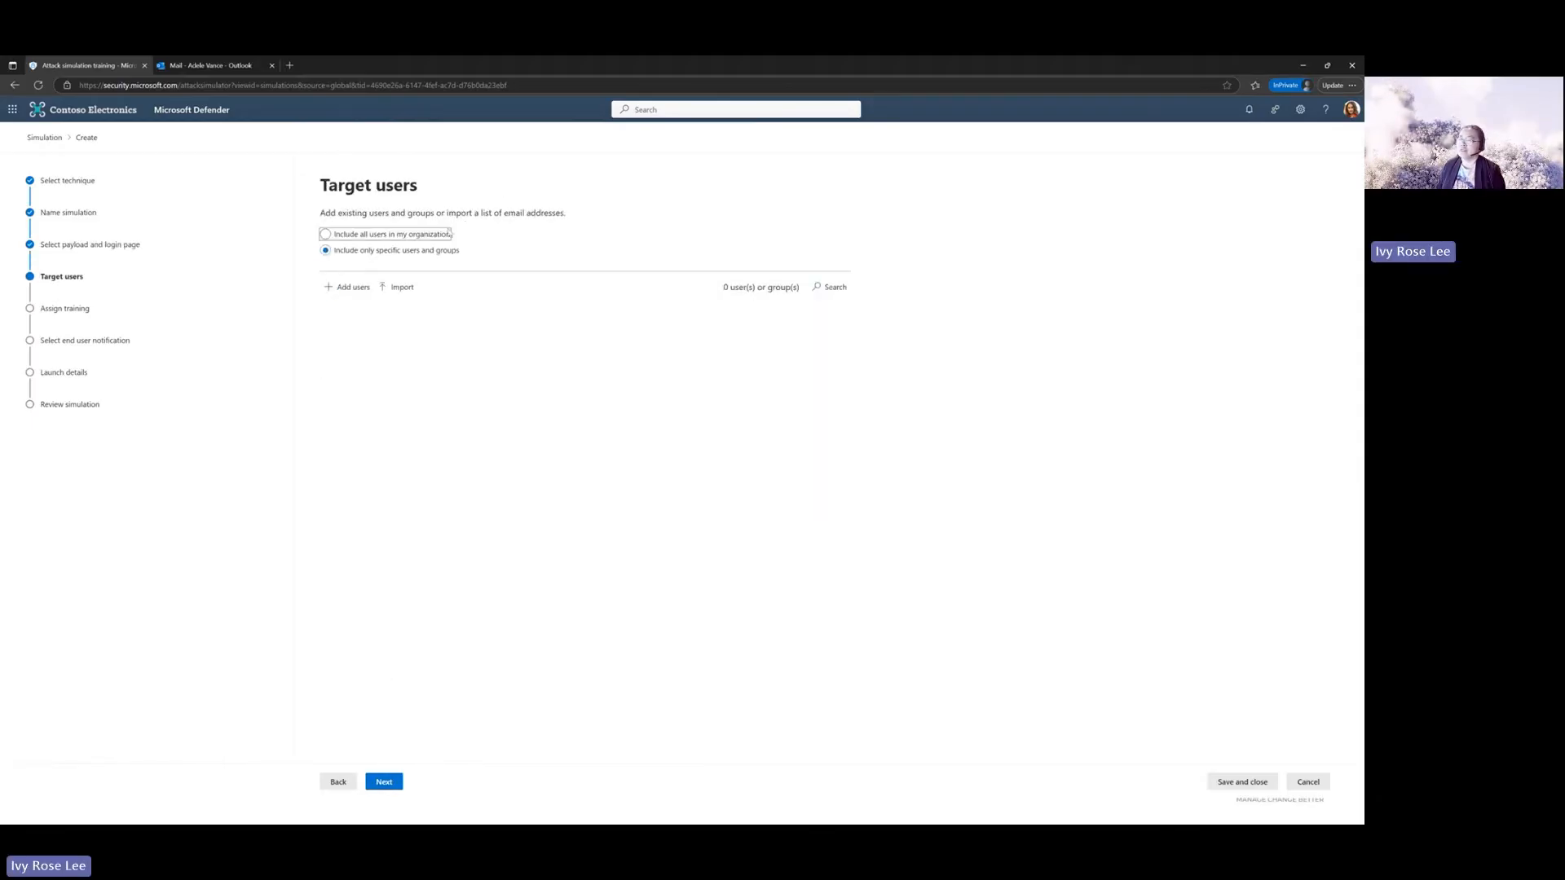
- Try including all users in the organization, browse the user list, and return to including only specific users and groups
left_click(325, 234)
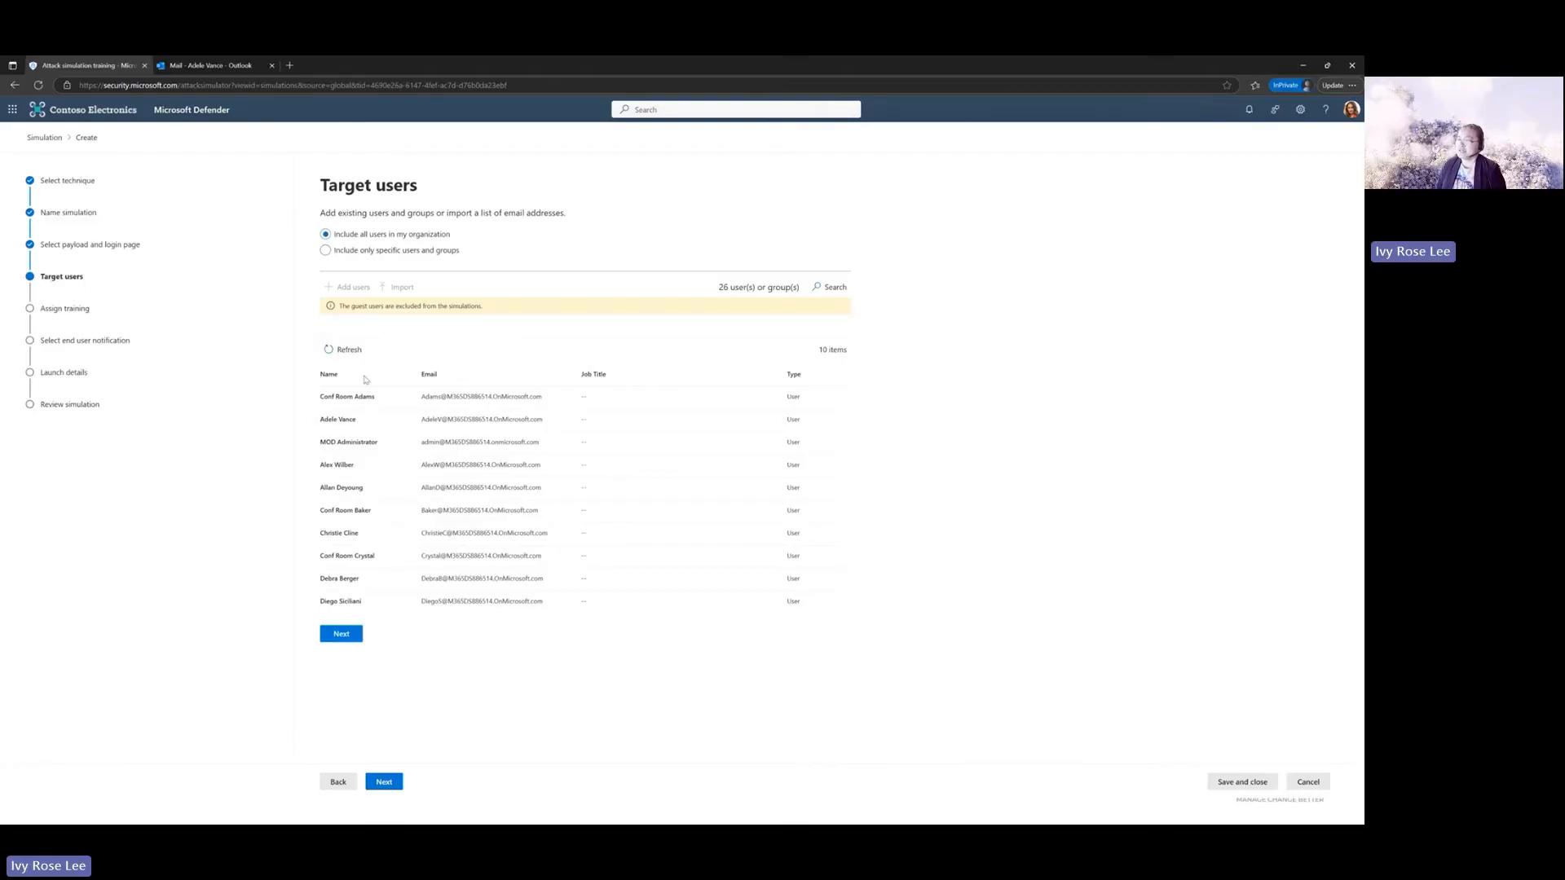
left_click(349, 635)
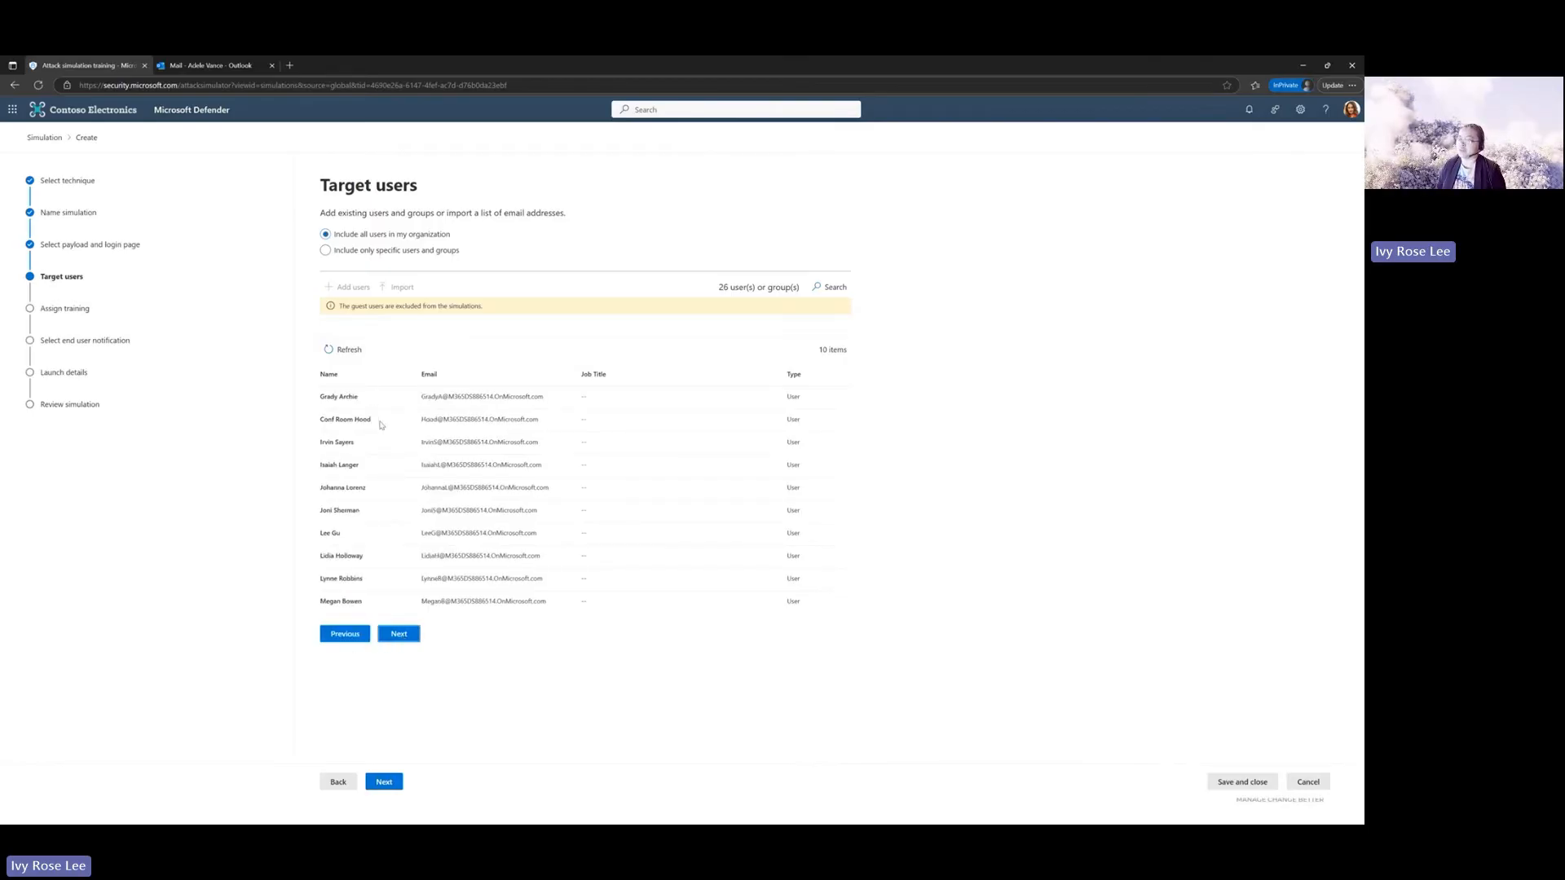
left_click(326, 251)
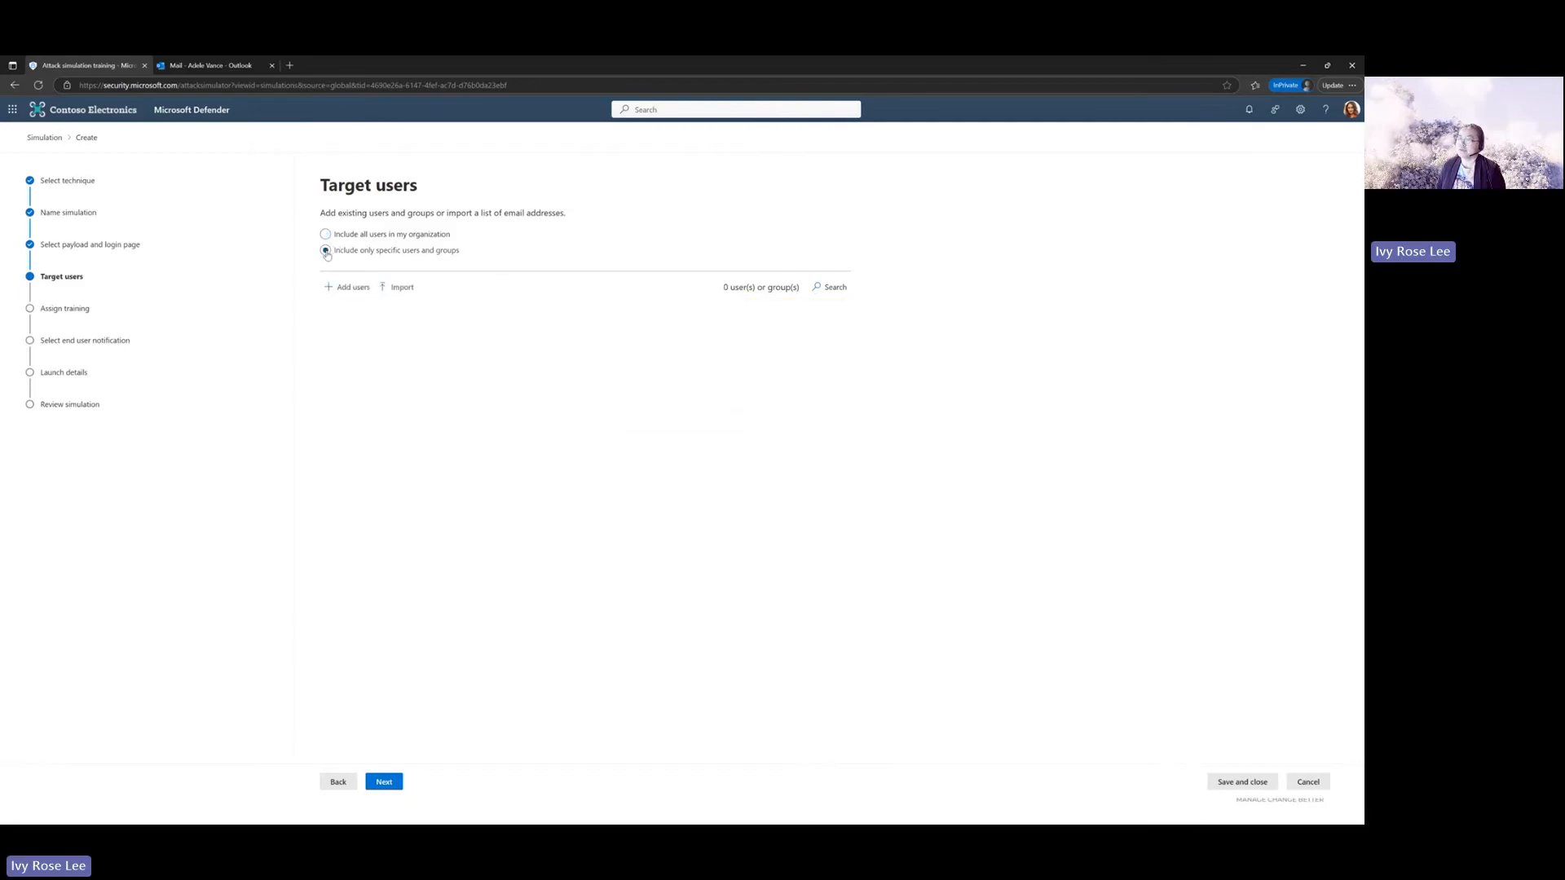
- Search the users and groups for "conto" and add the Contoso Team group as a target
left_click(342, 288)
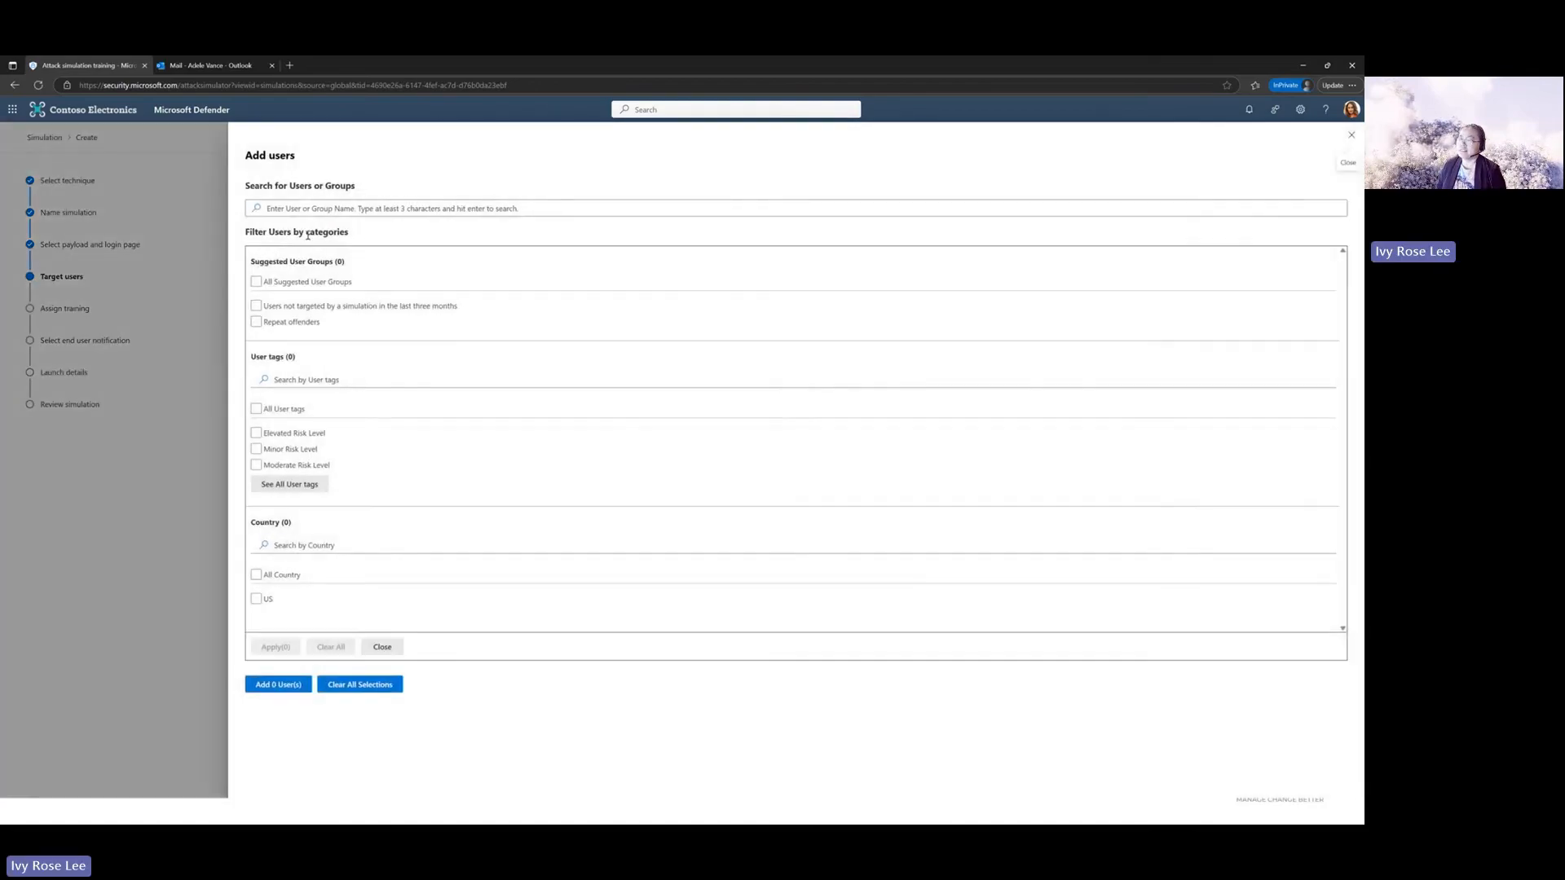
type("conto")
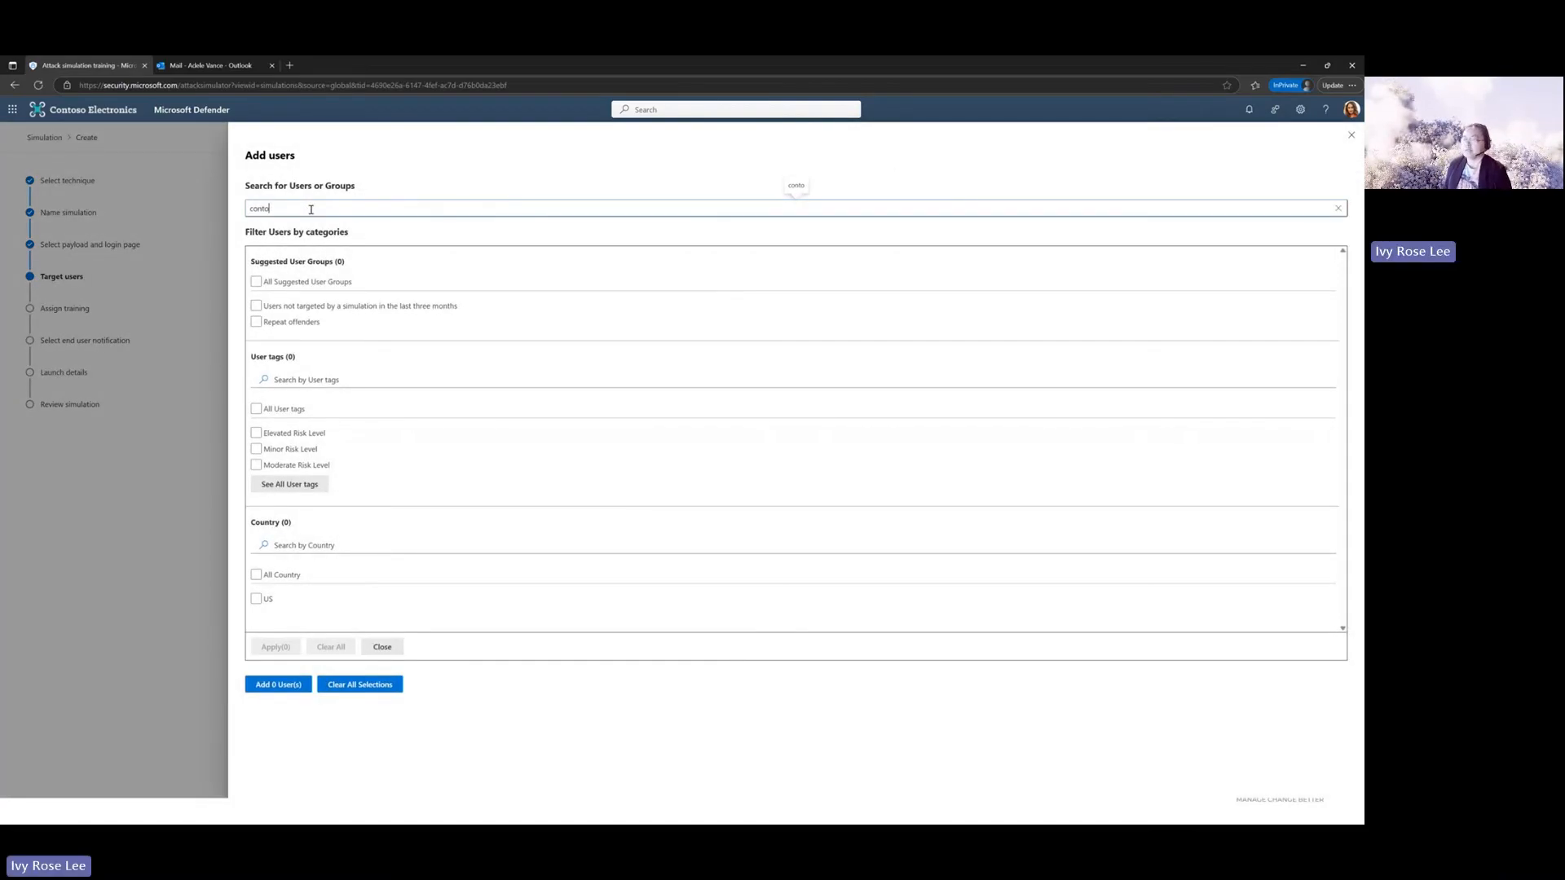
key("Return")
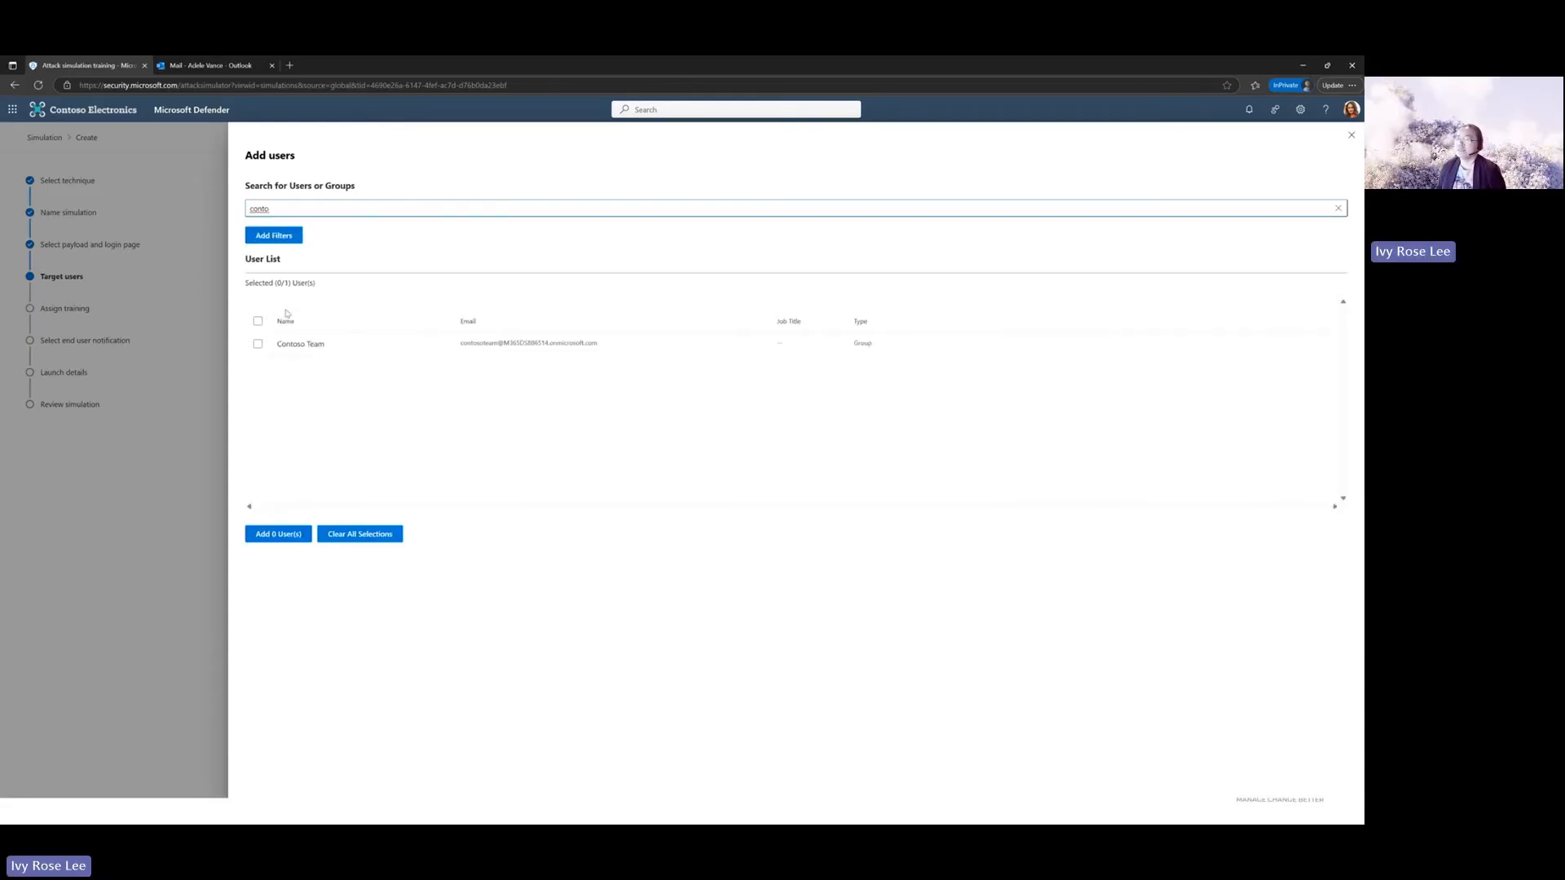
left_click(257, 345)
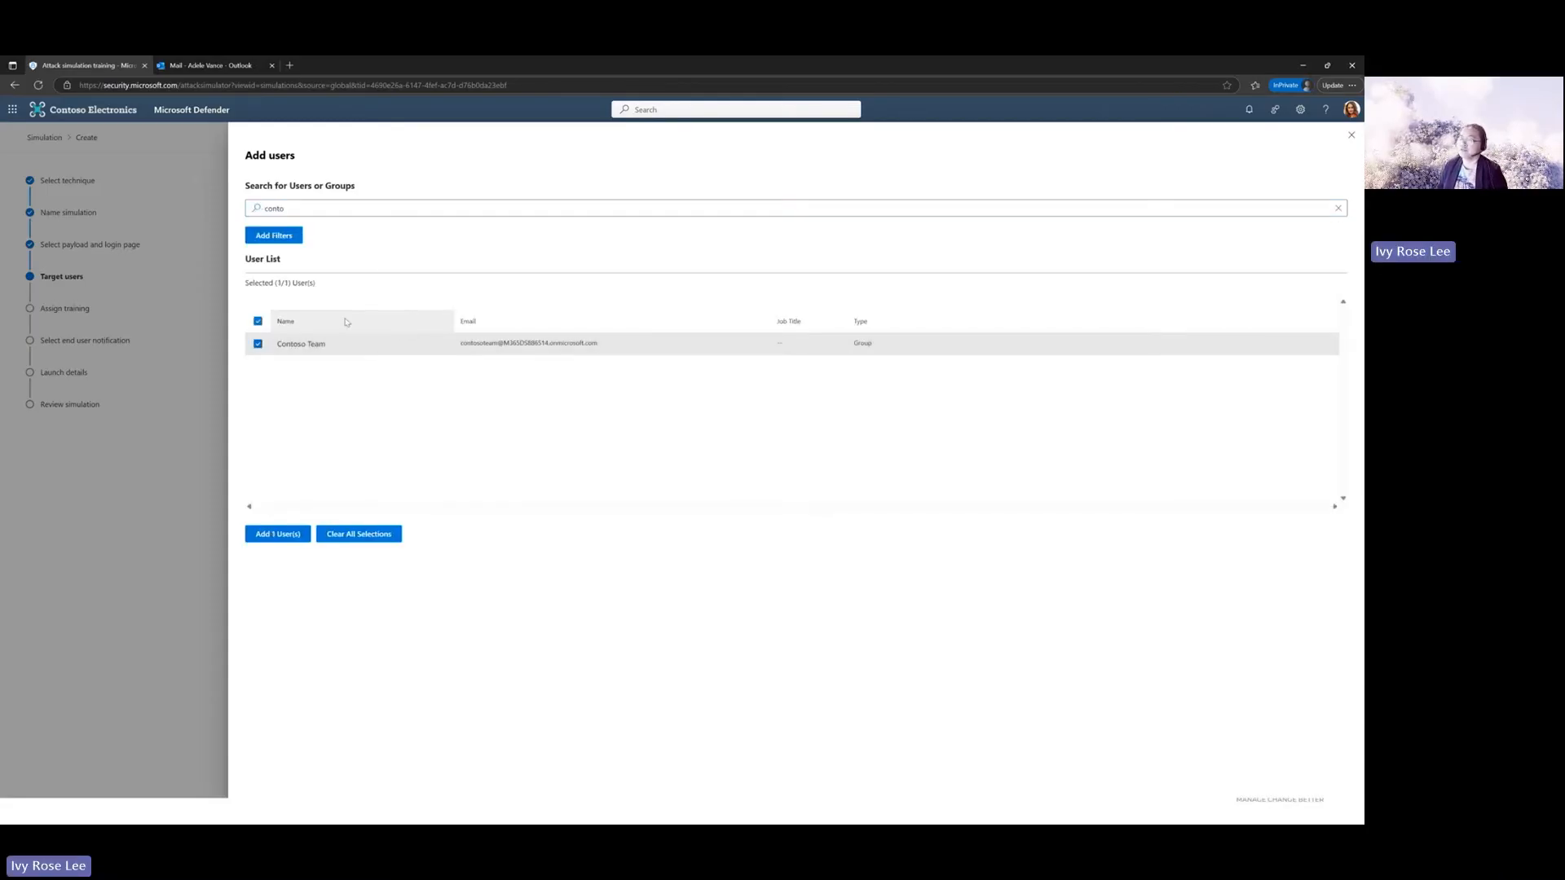
left_click(278, 534)
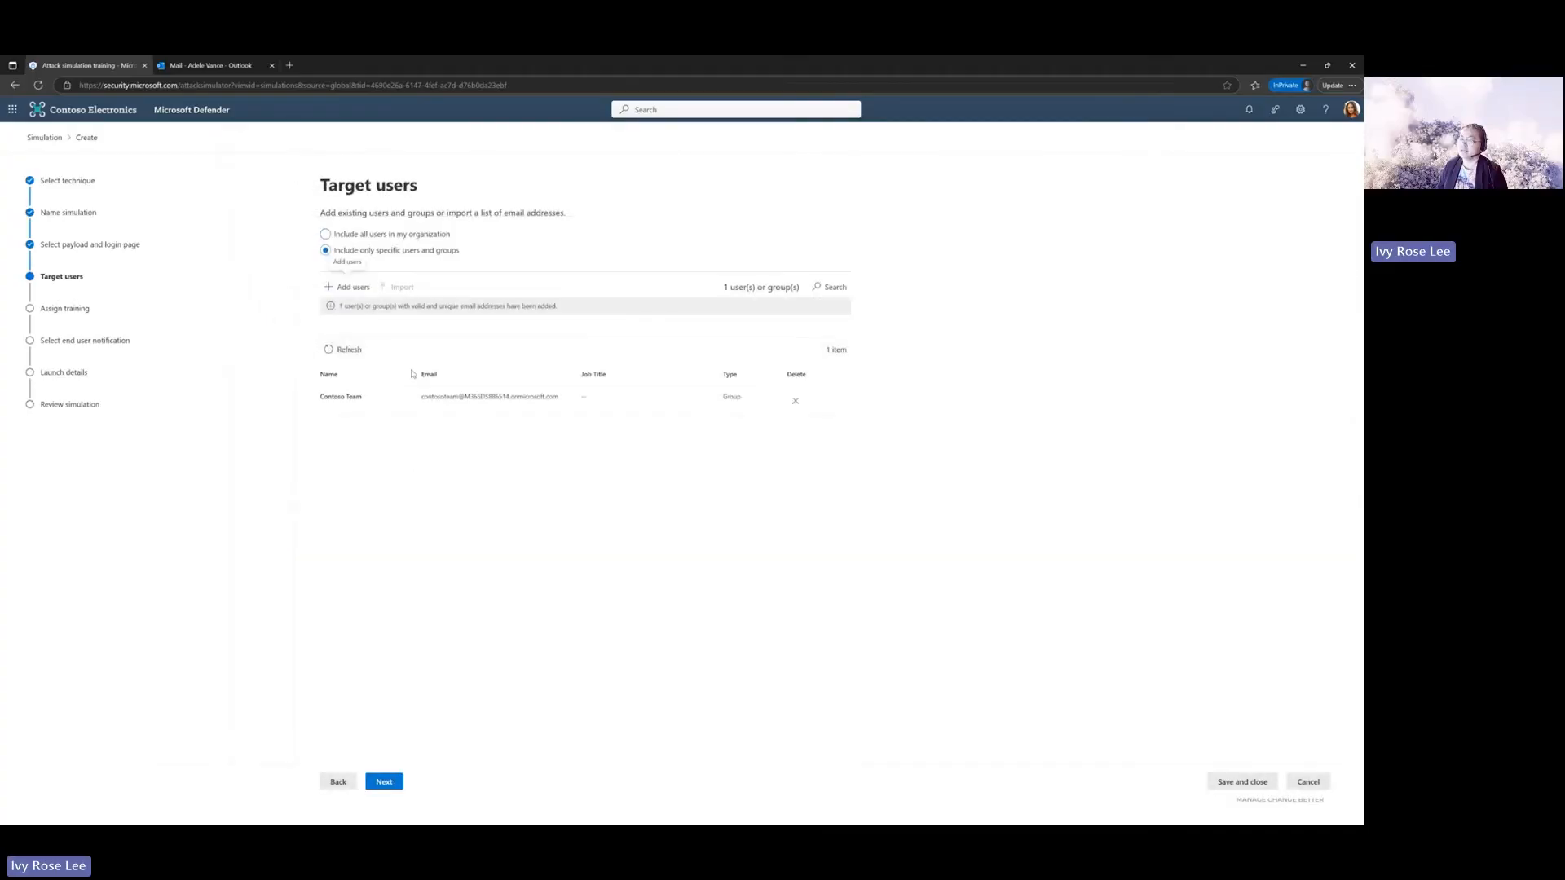
- Search the users by the individual user's first name and add the matching account as a target
left_click(348, 286)
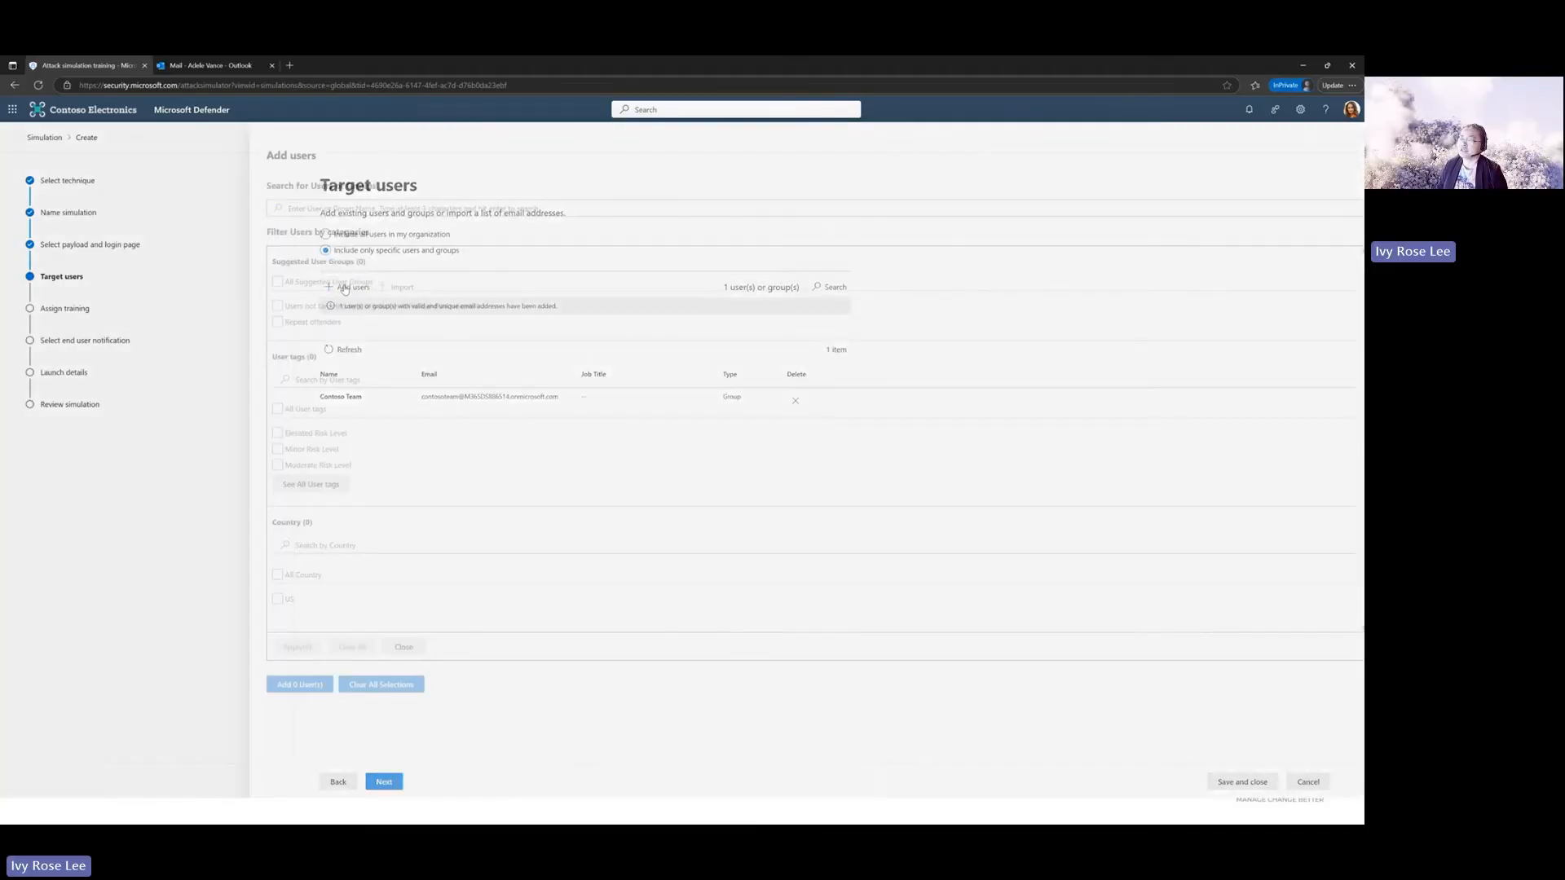
type("adele")
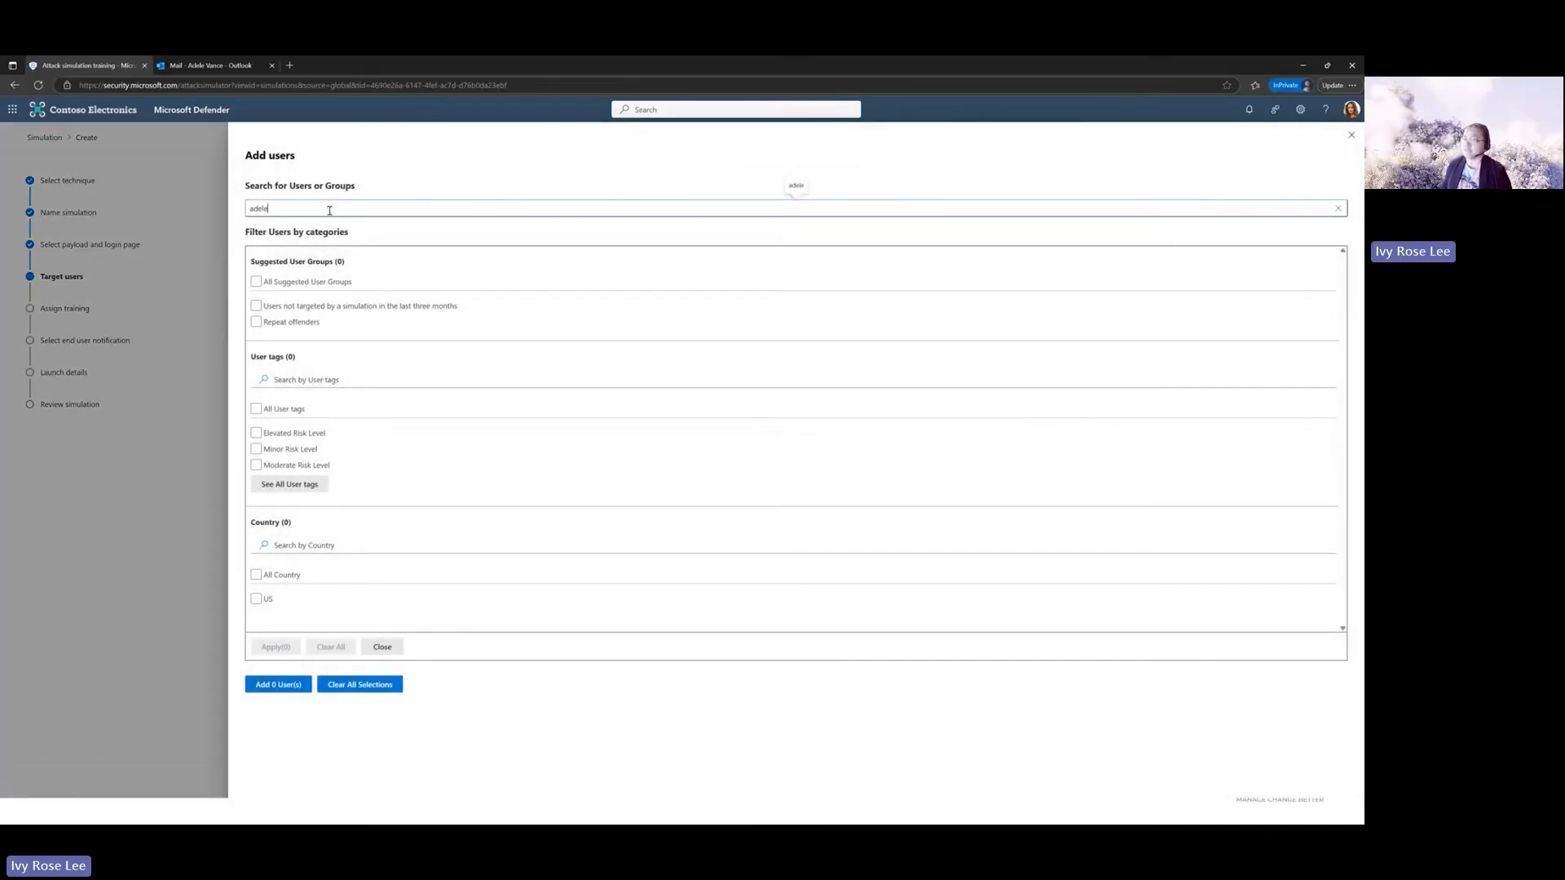
key("Return")
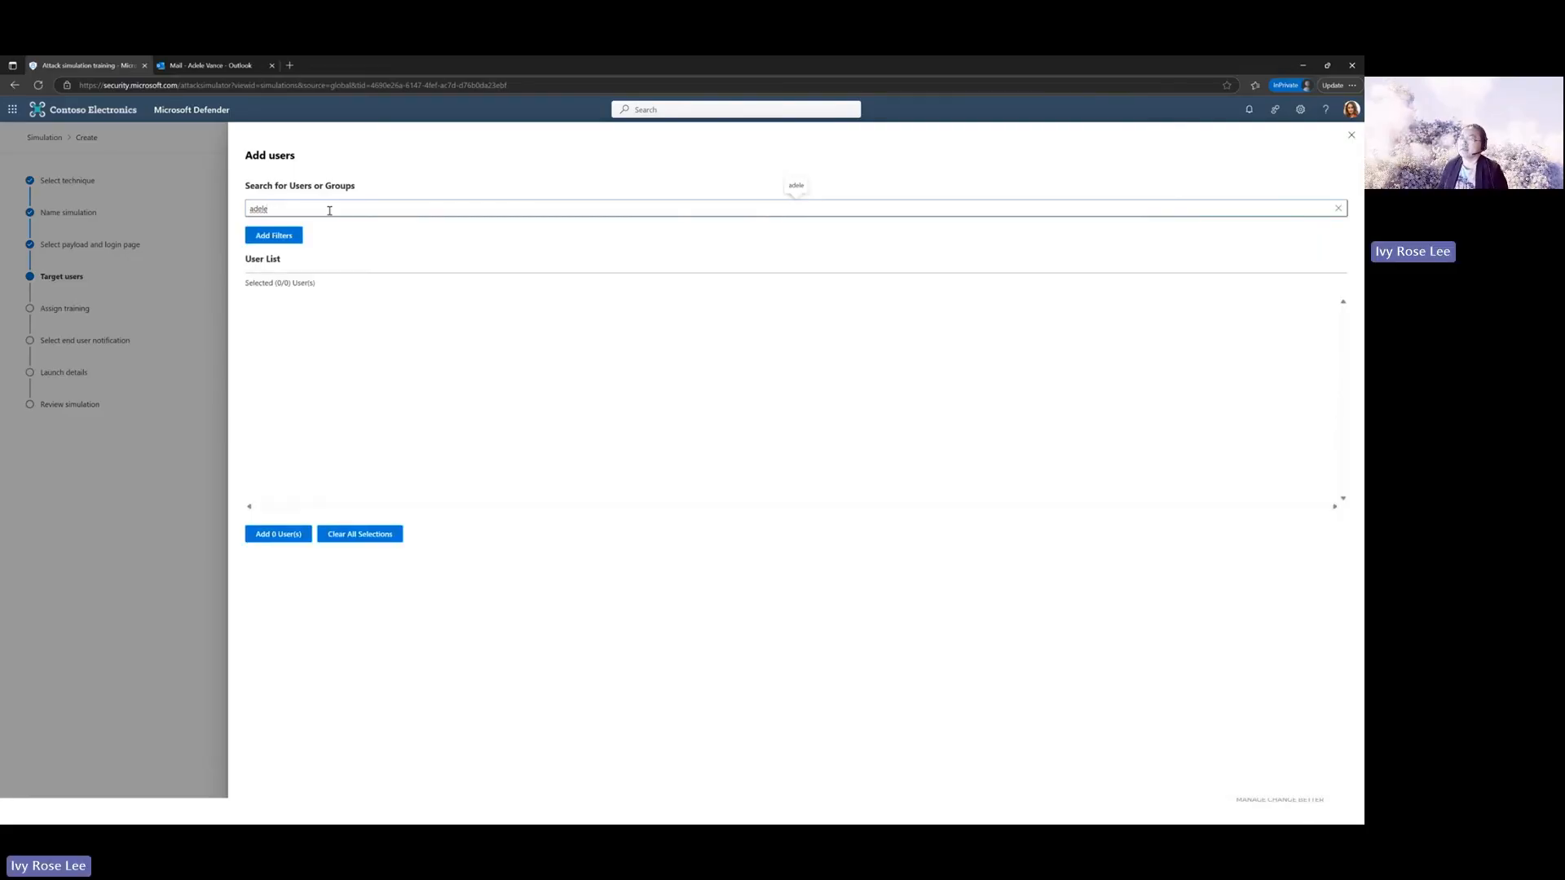
left_click(258, 343)
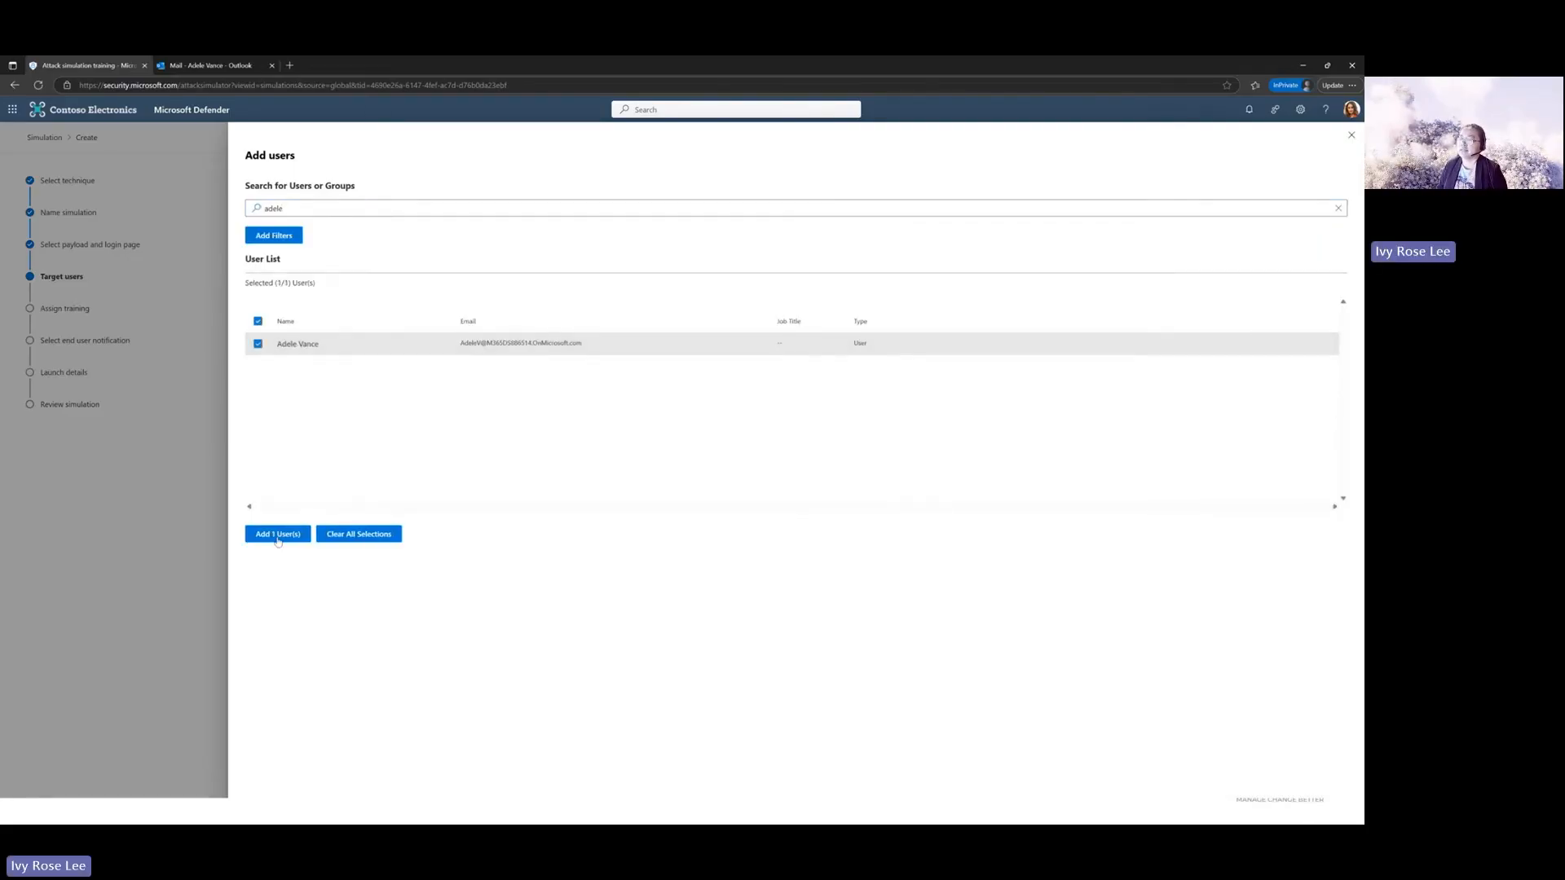
left_click(278, 534)
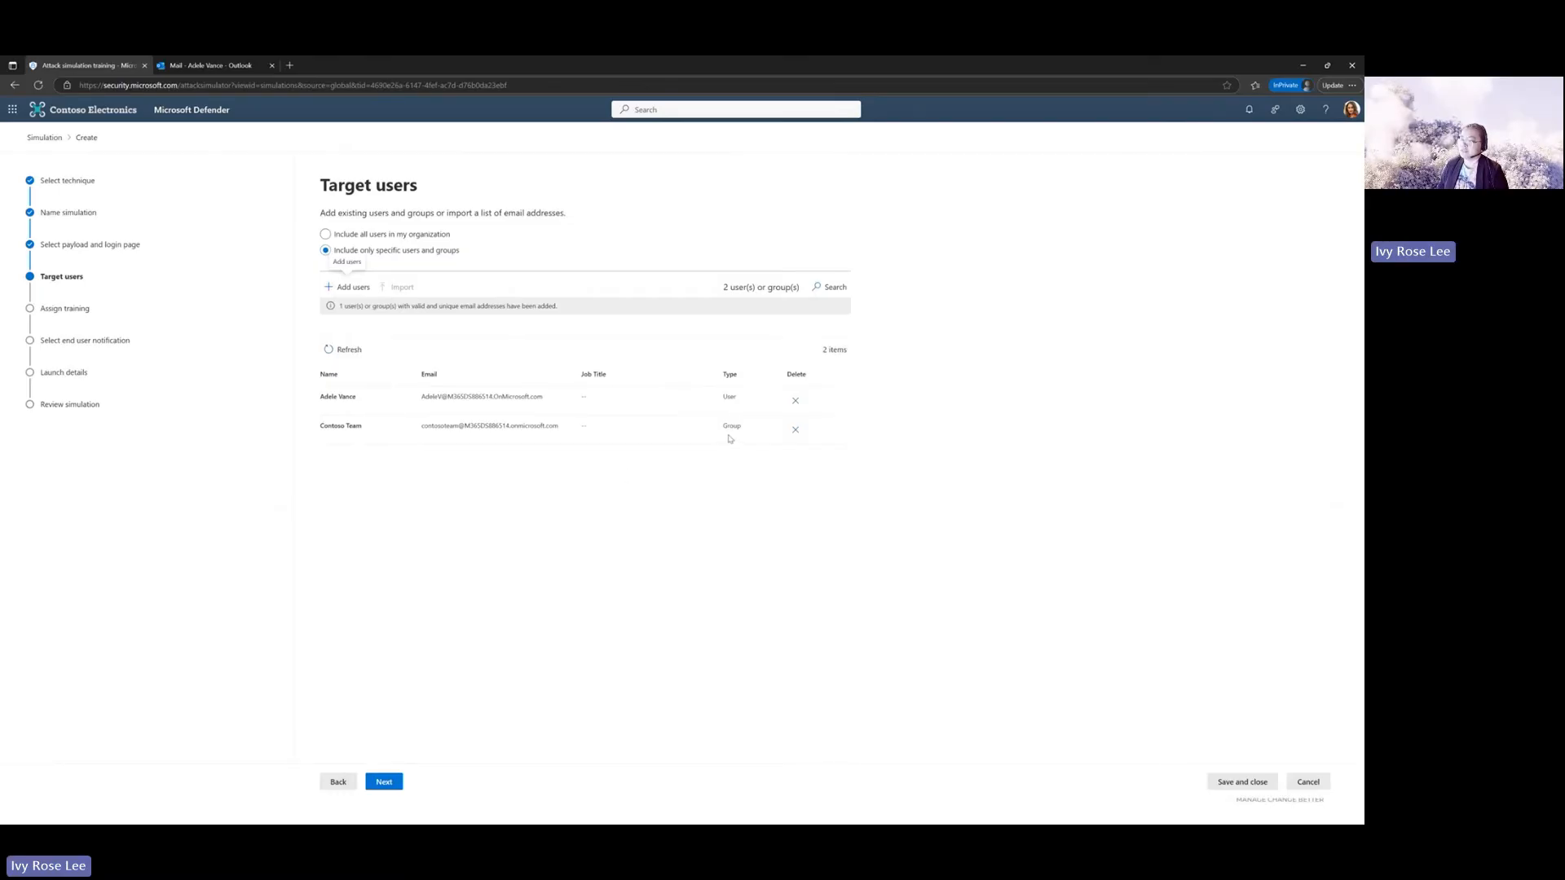
- Confirm the target users and continue to the training assignment without excluding any of them
left_click(385, 782)
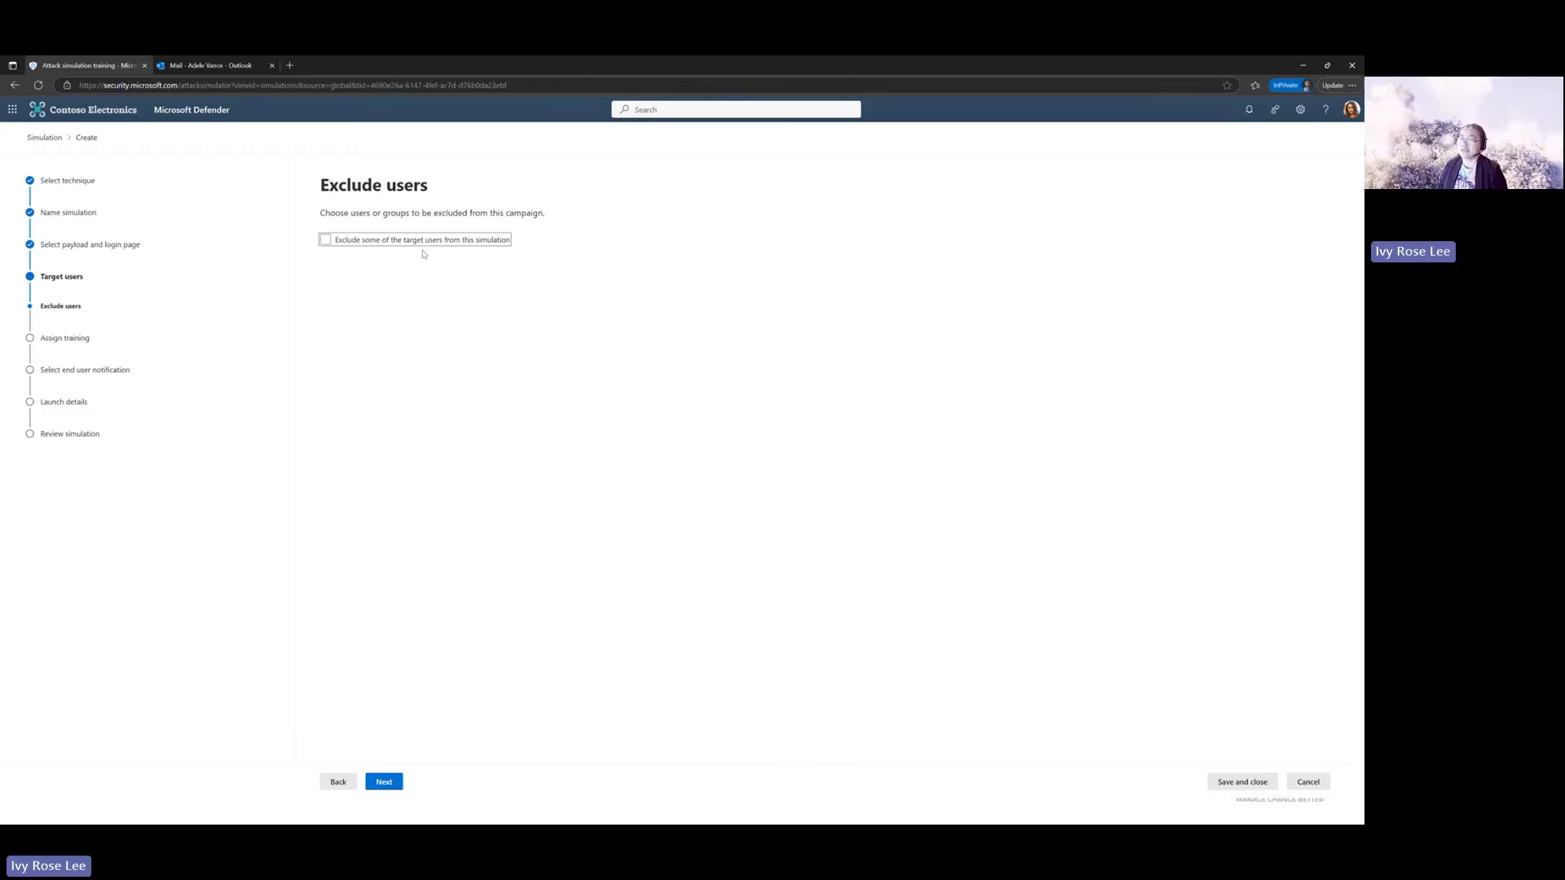
left_click(359, 244)
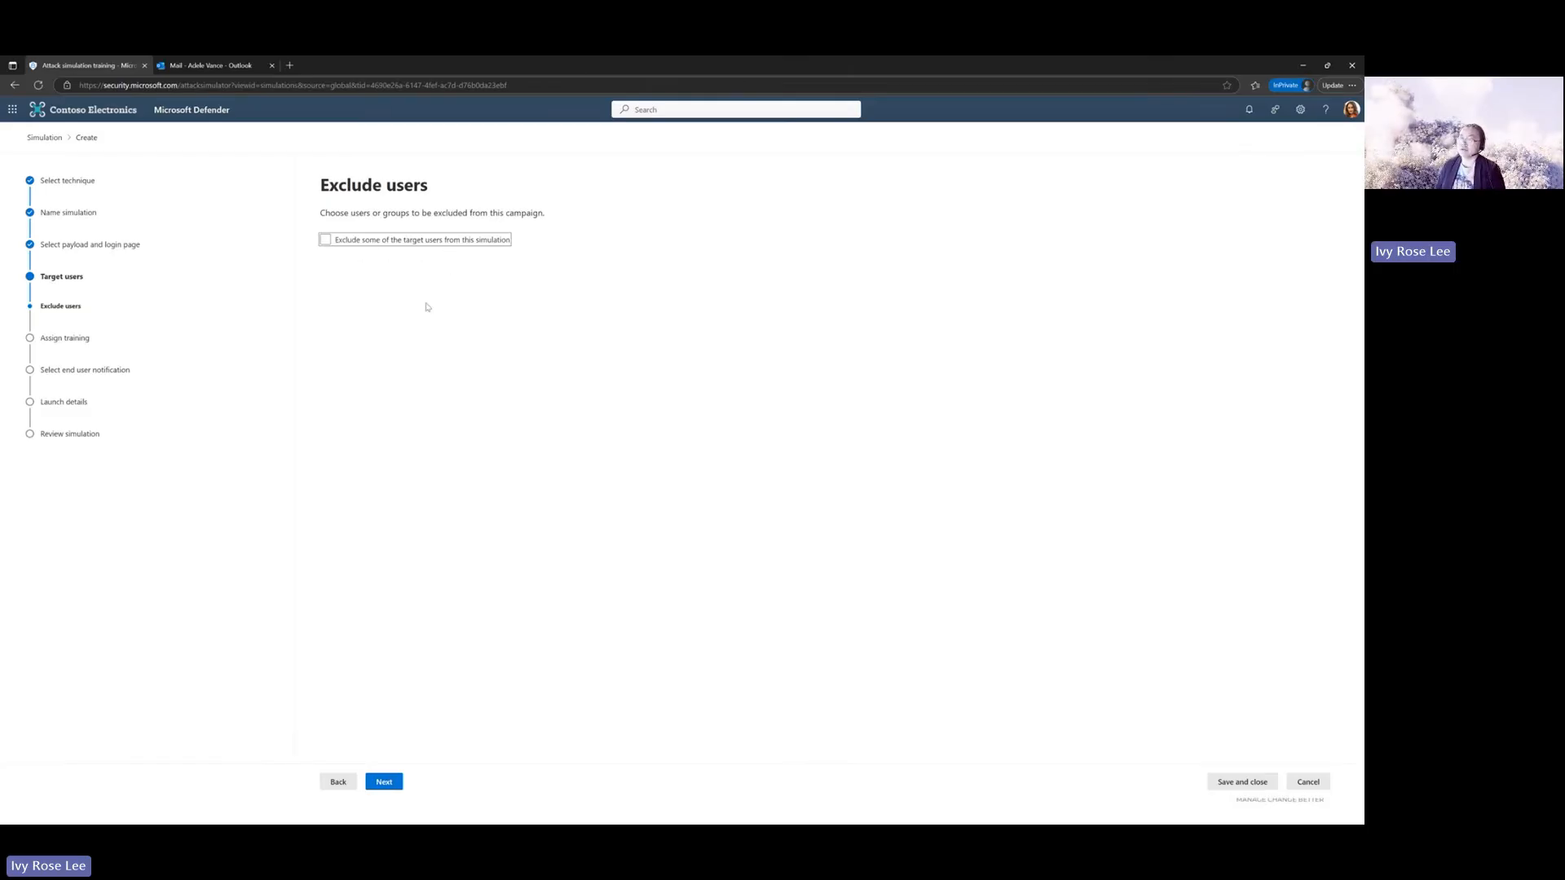
left_click(390, 782)
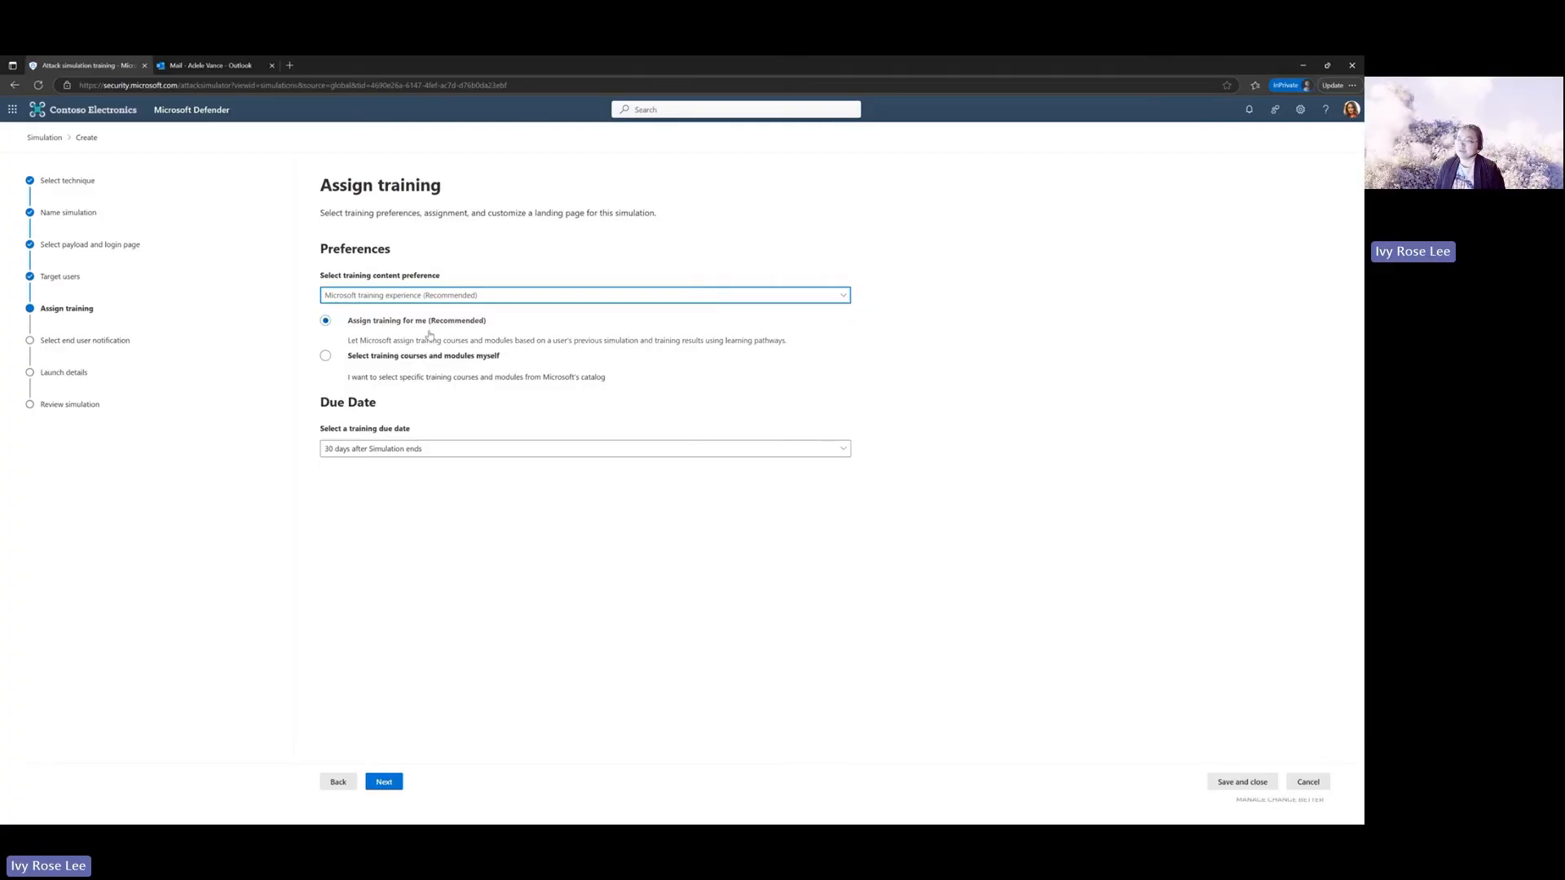
- Choose to select training courses and modules manually, with a due date of 15 days after the simulation ends
left_click(452, 357)
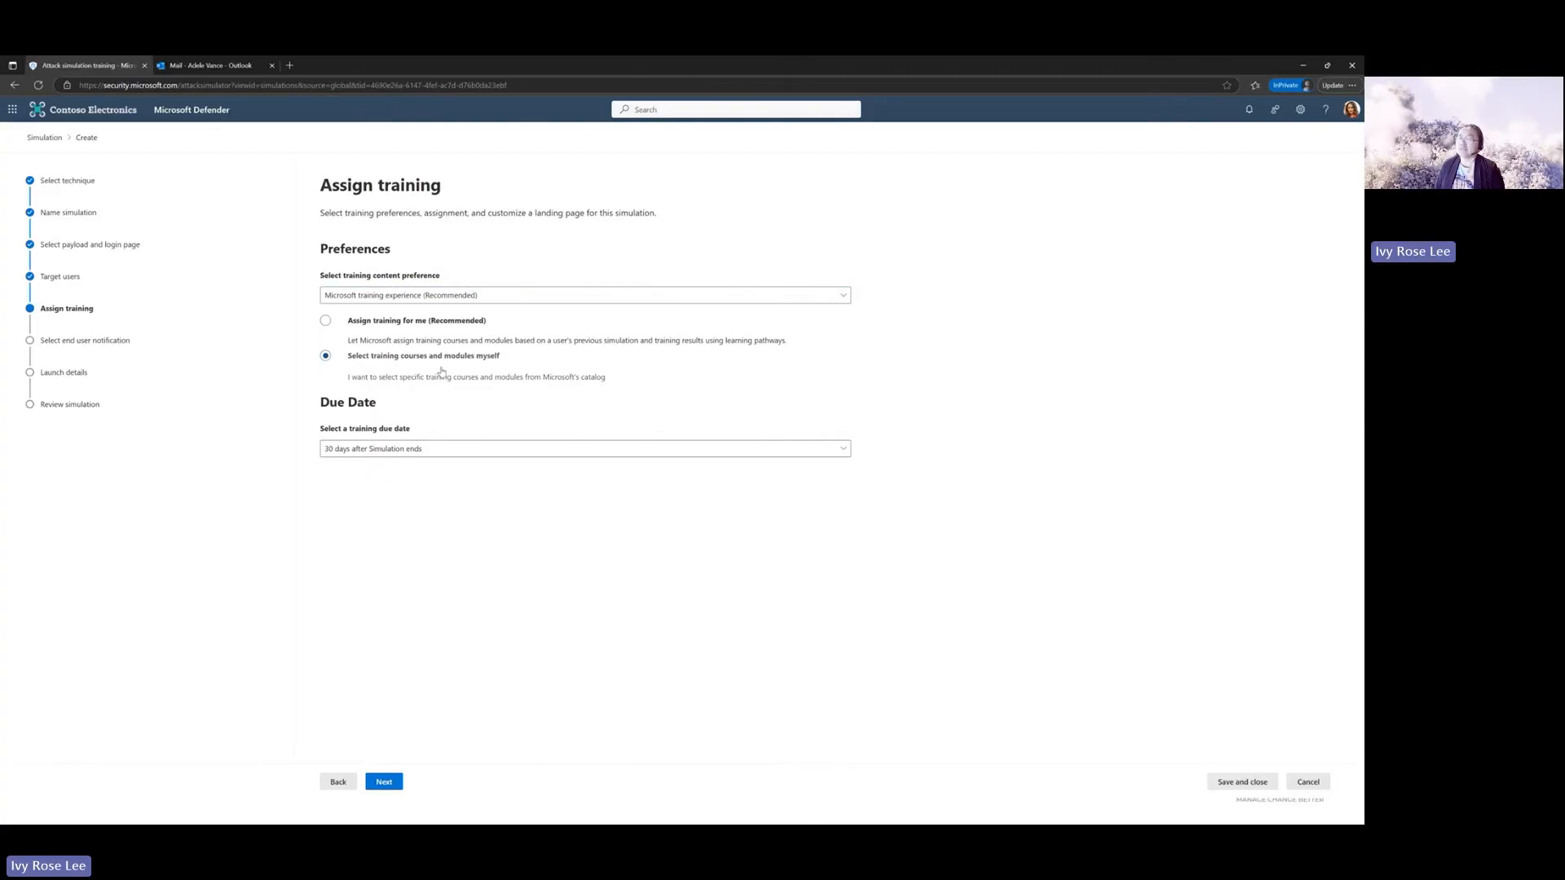
left_click(553, 450)
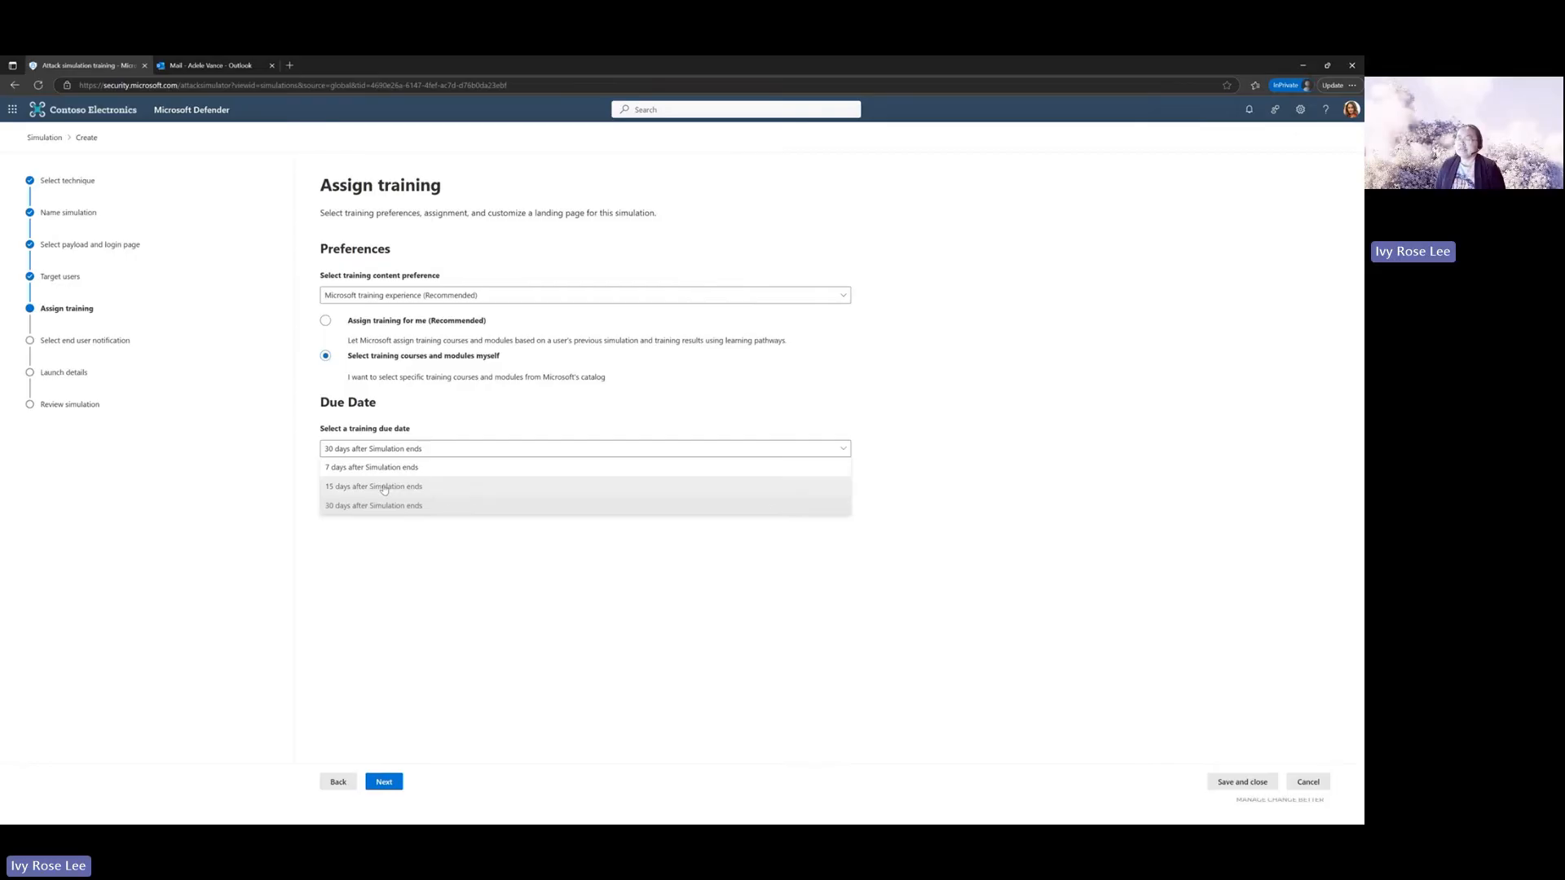
left_click(384, 488)
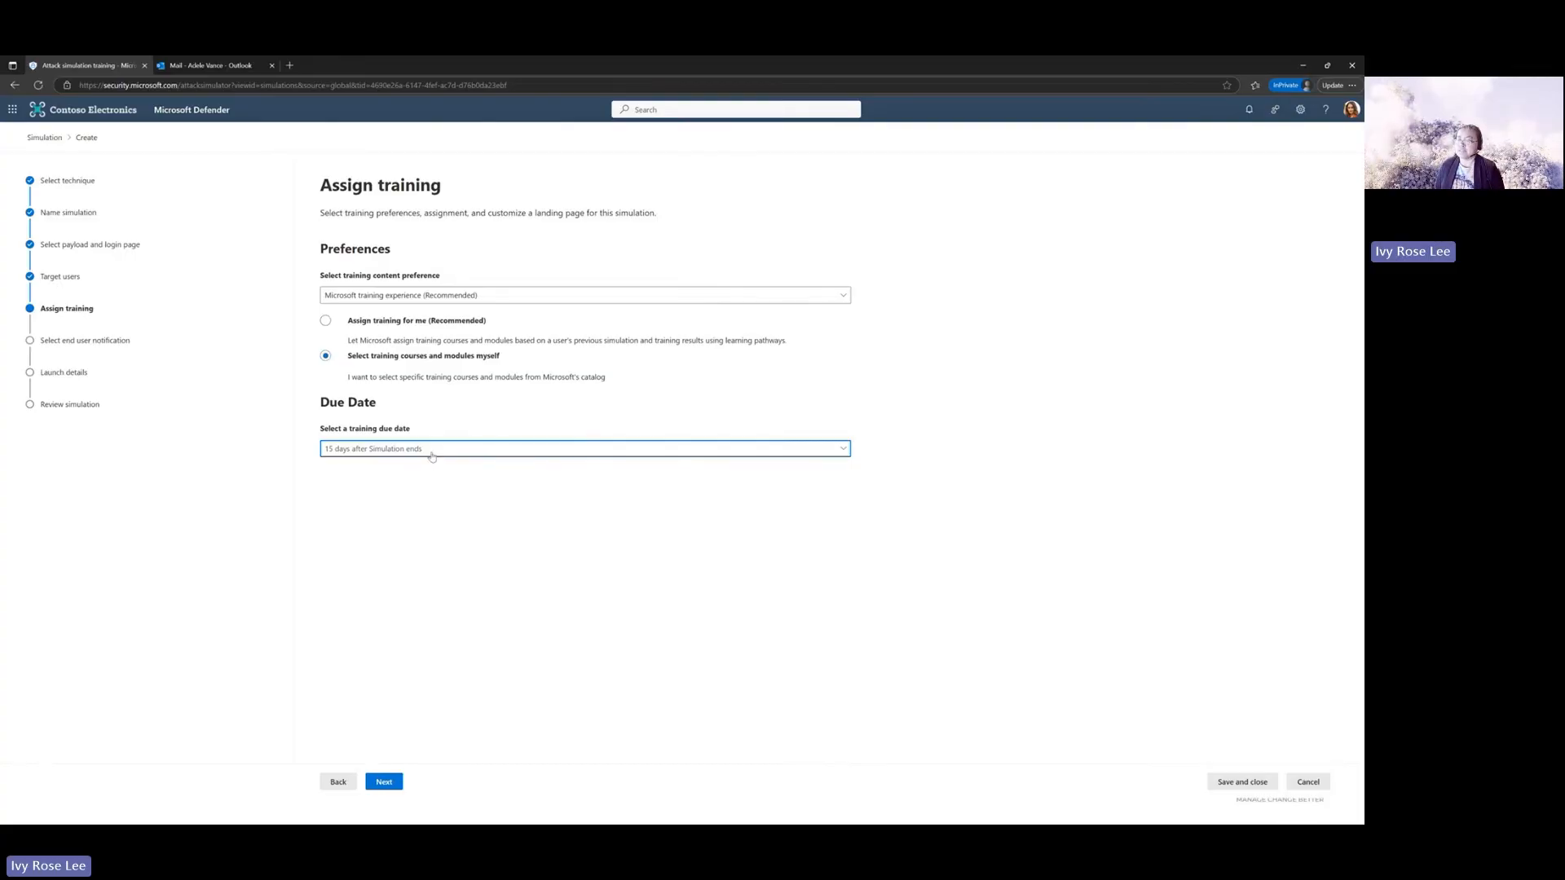
- Try a training due date of 7 days after the simulation ends, and switch back to 15 days
left_click(430, 452)
left_click(413, 468)
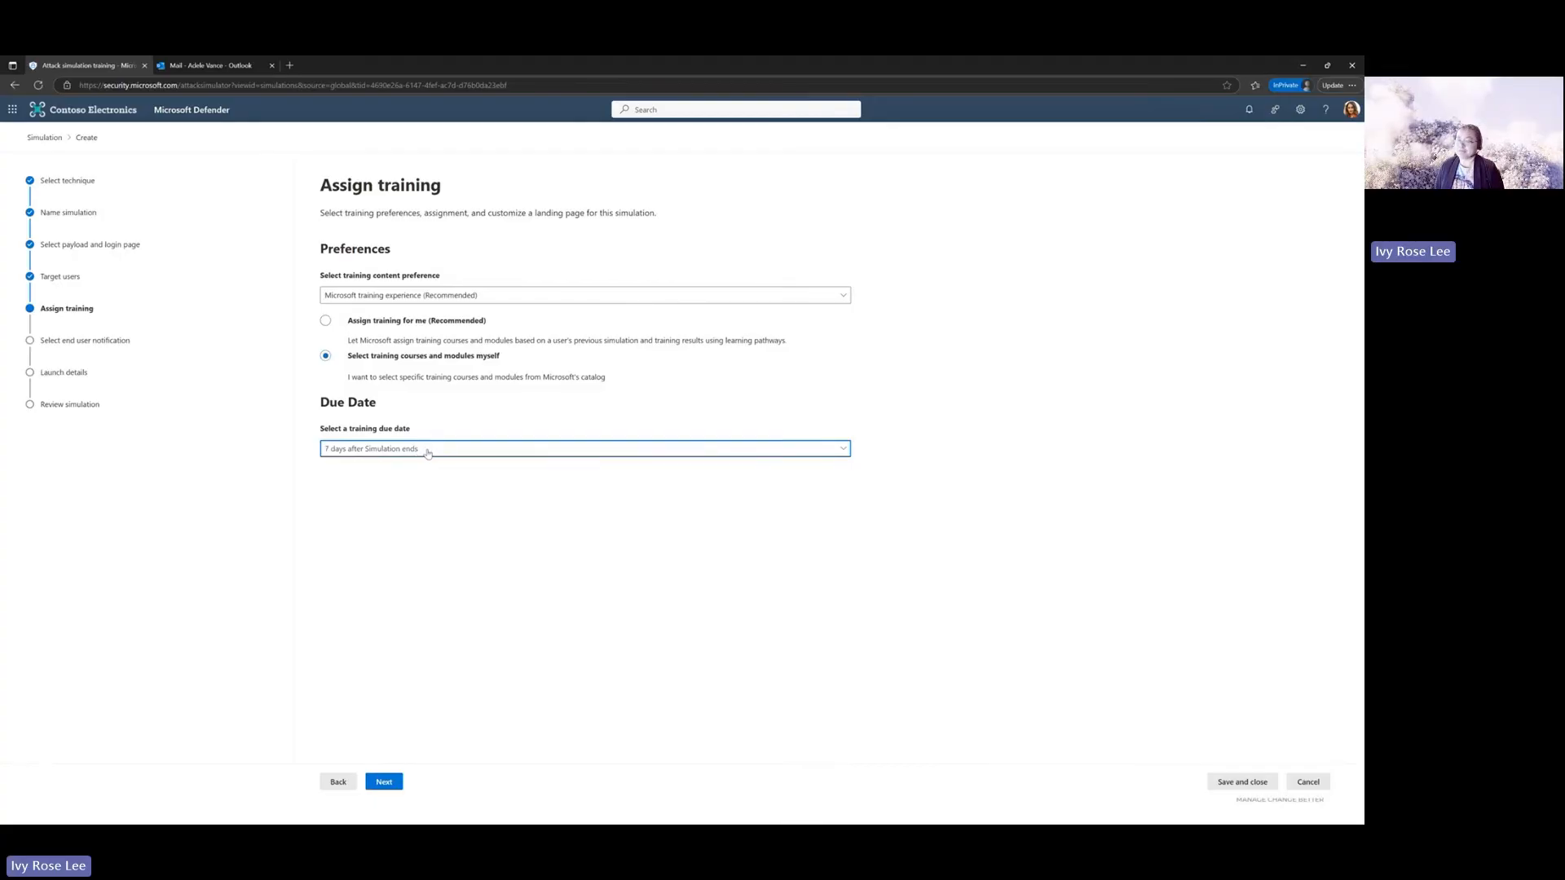
left_click(428, 453)
left_click(420, 489)
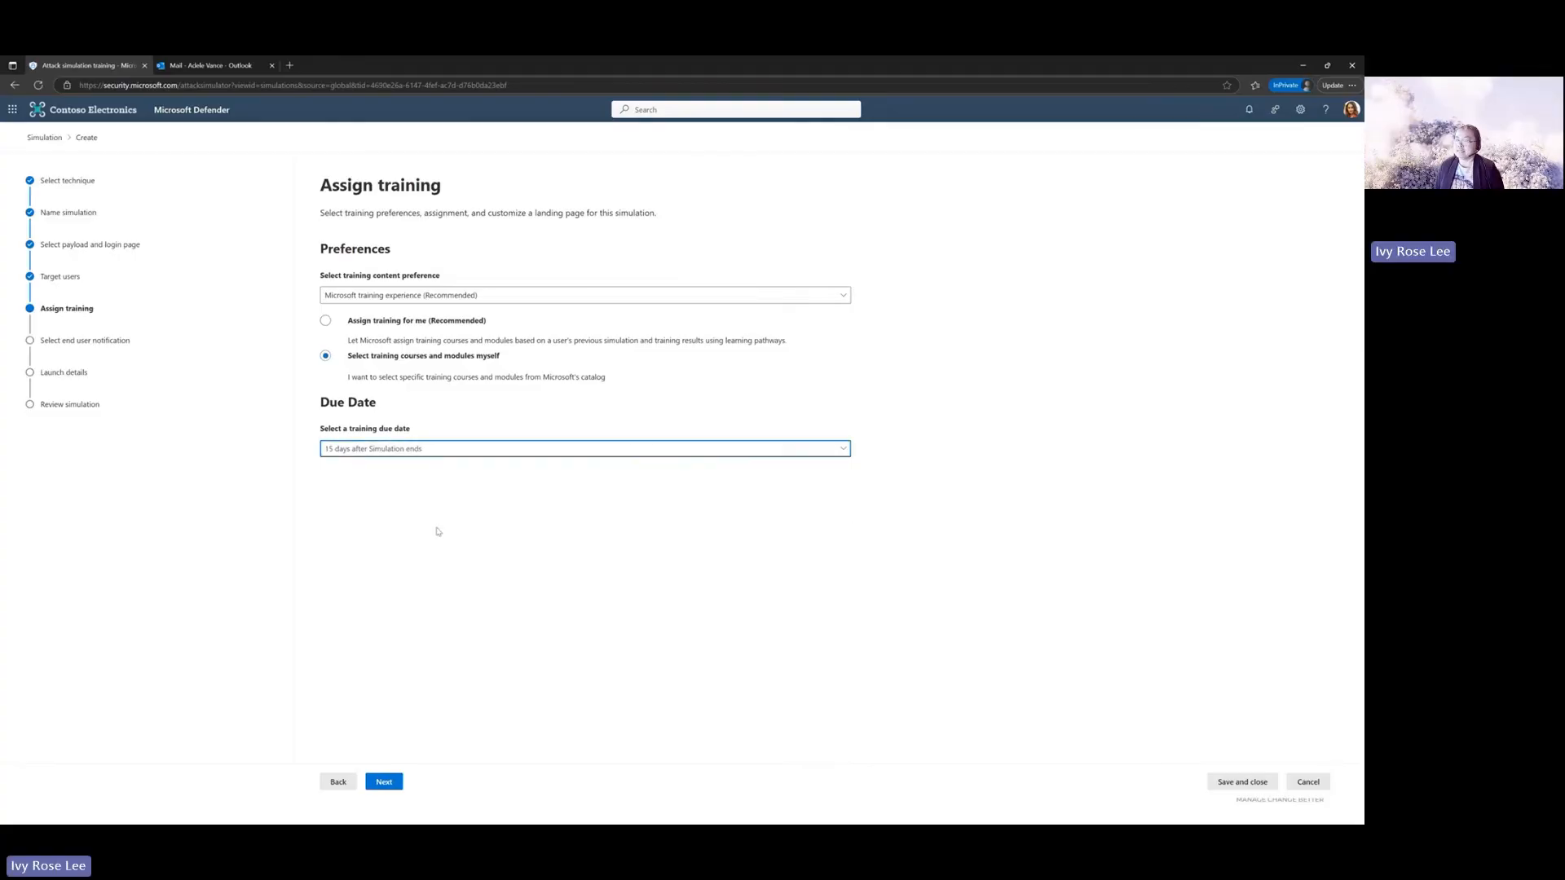
- Proceed to the training assignment, search all trainings for "identity", and add the "Identity theft - Example" course
left_click(387, 784)
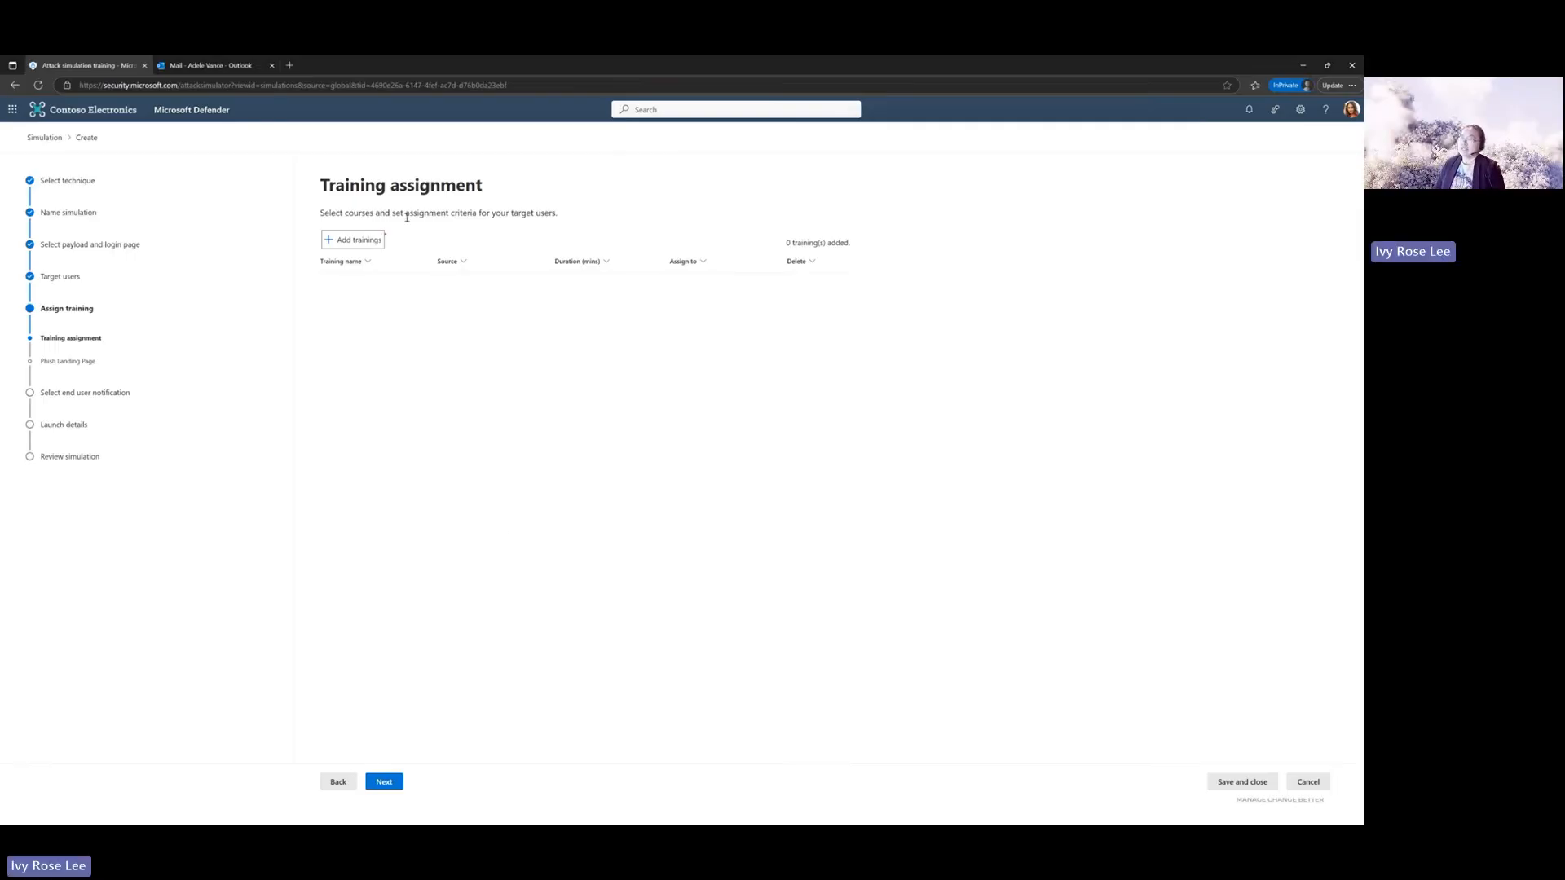
left_click(343, 240)
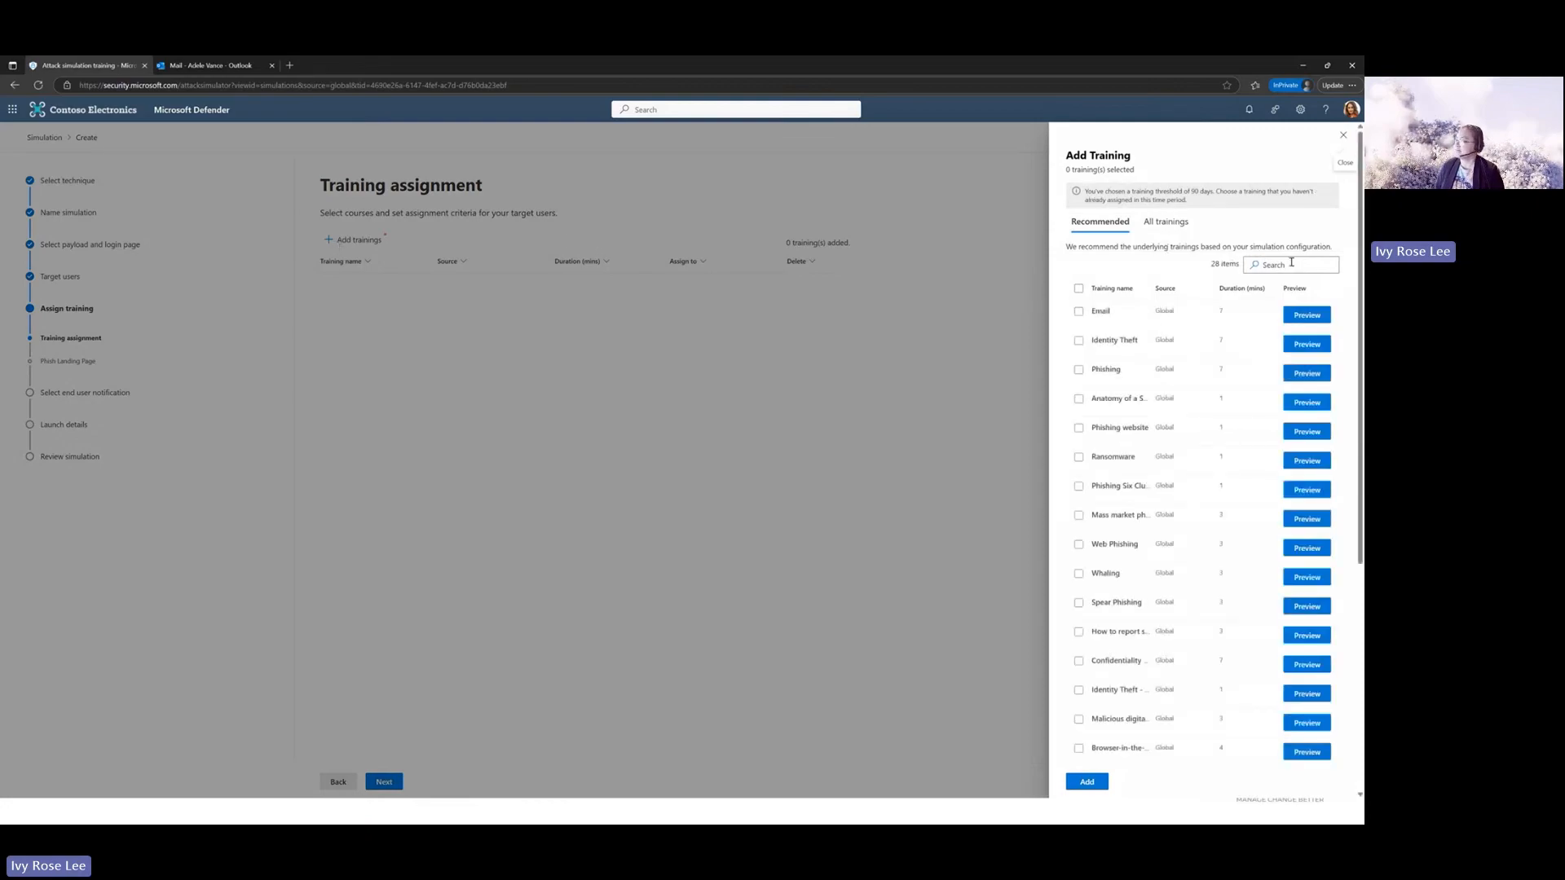
left_click(1168, 228)
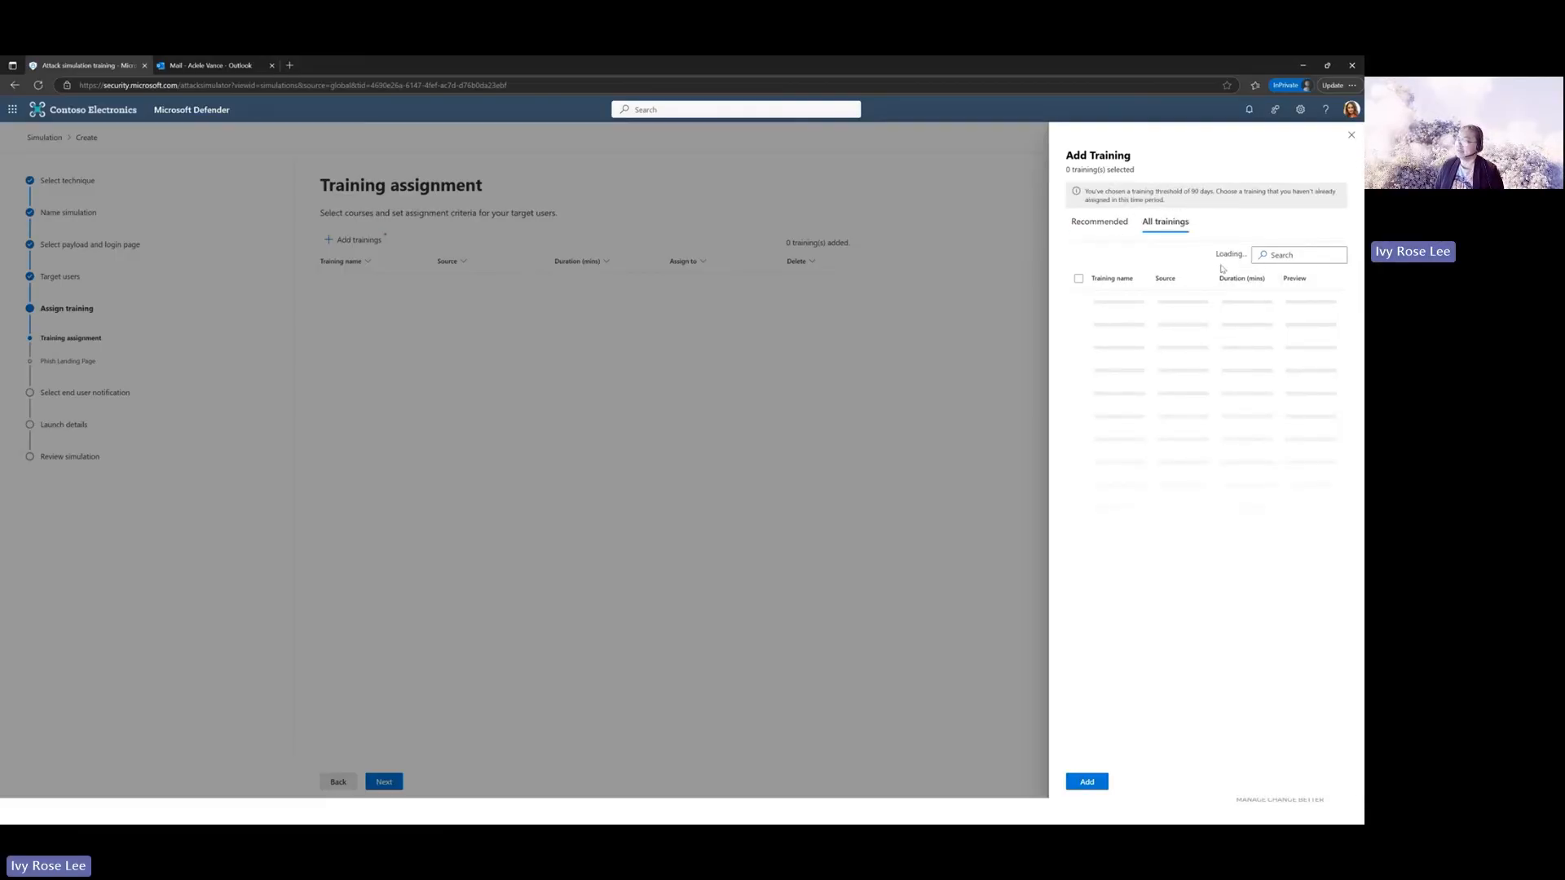
left_click(1282, 254)
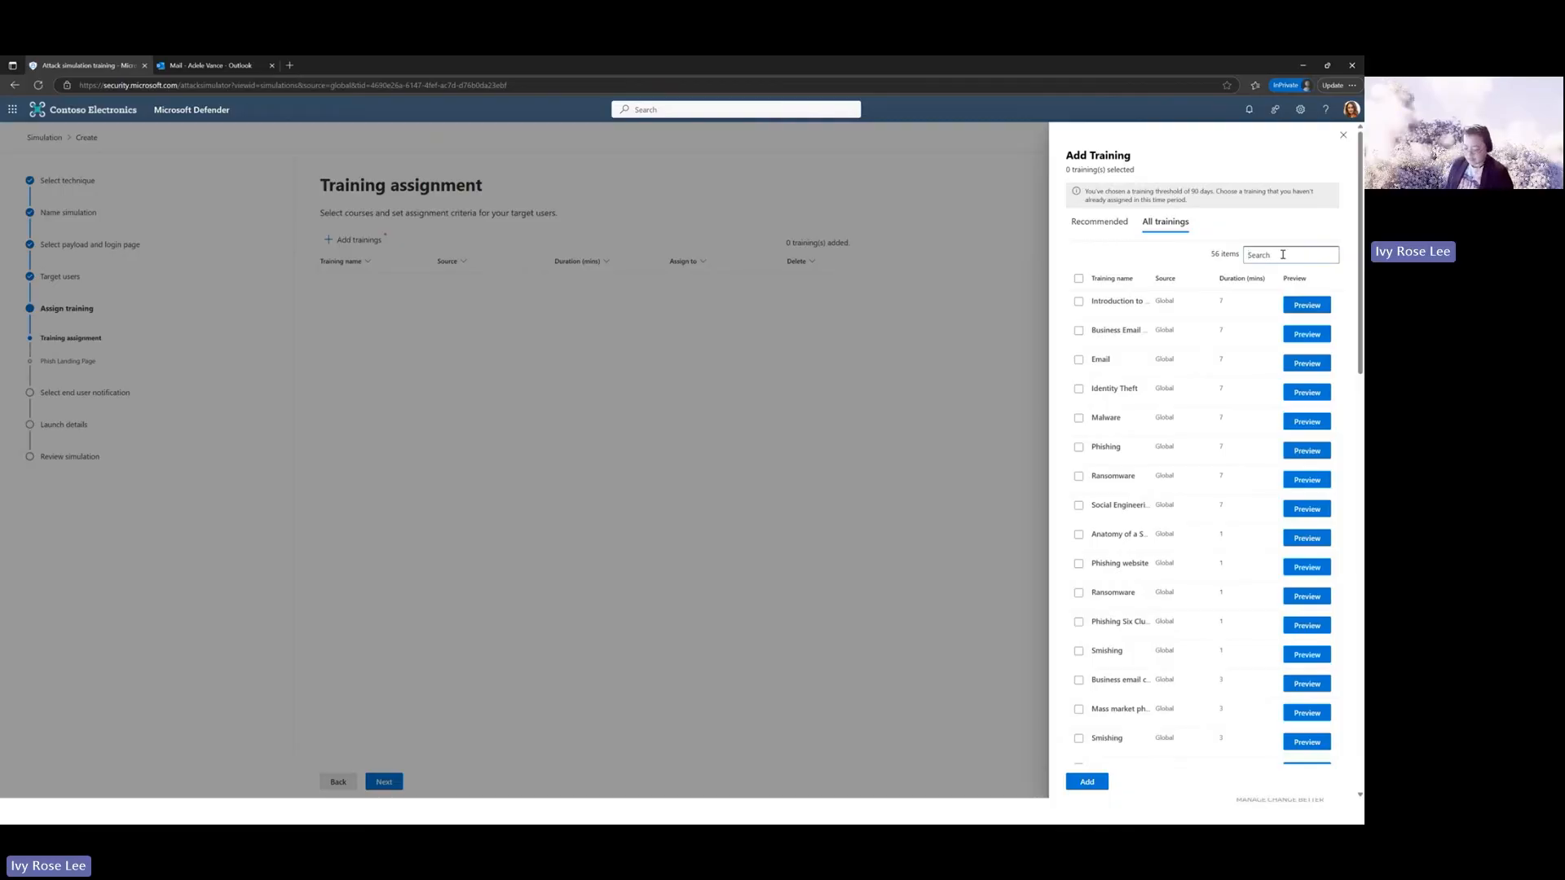
type("identi")
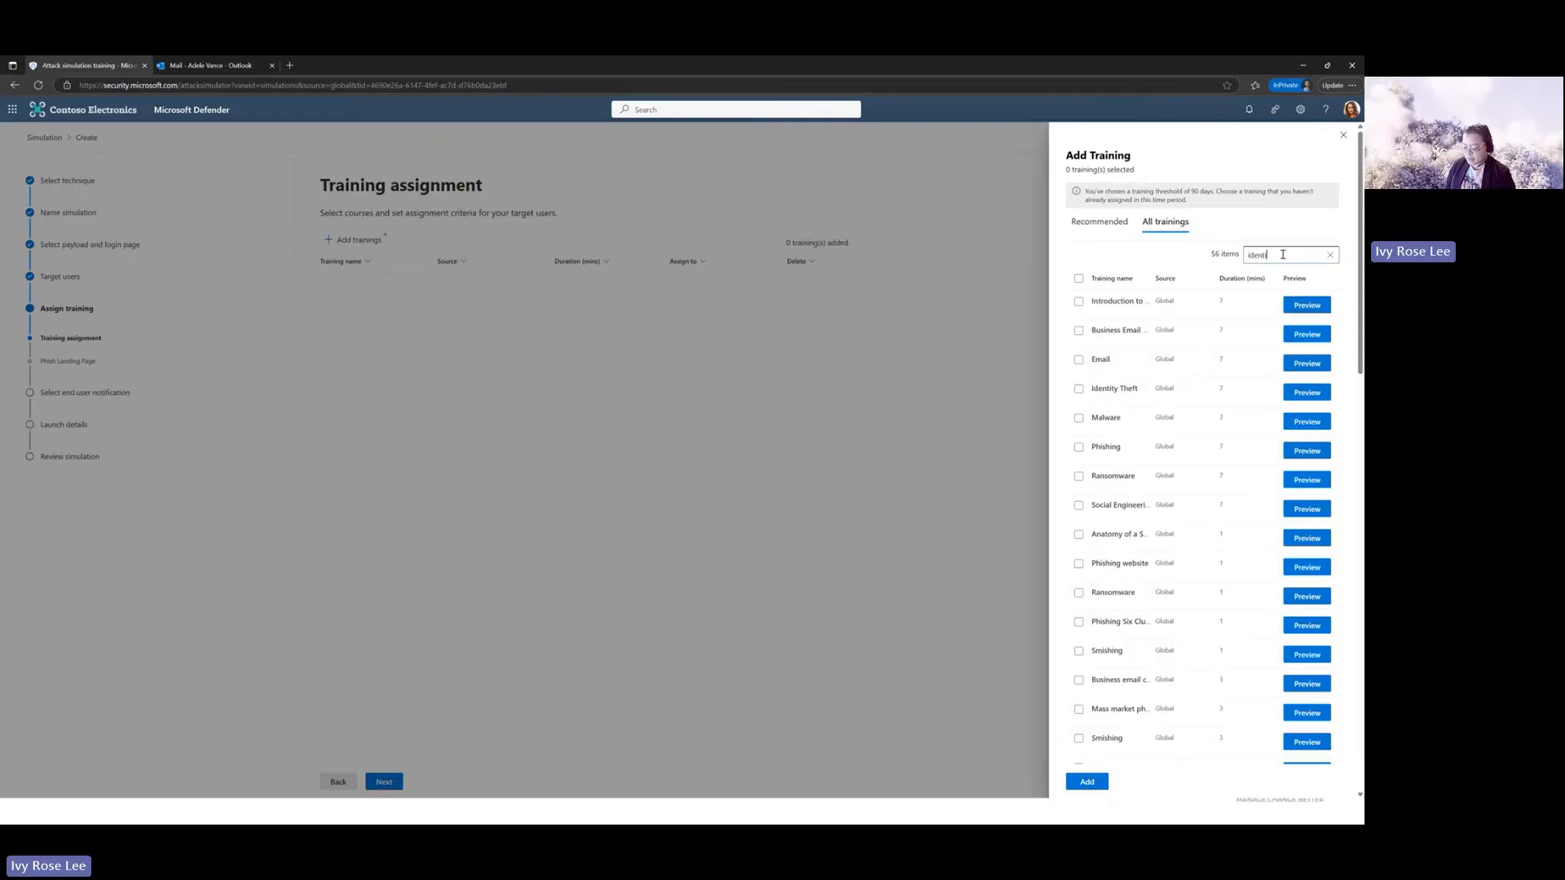
type("ty")
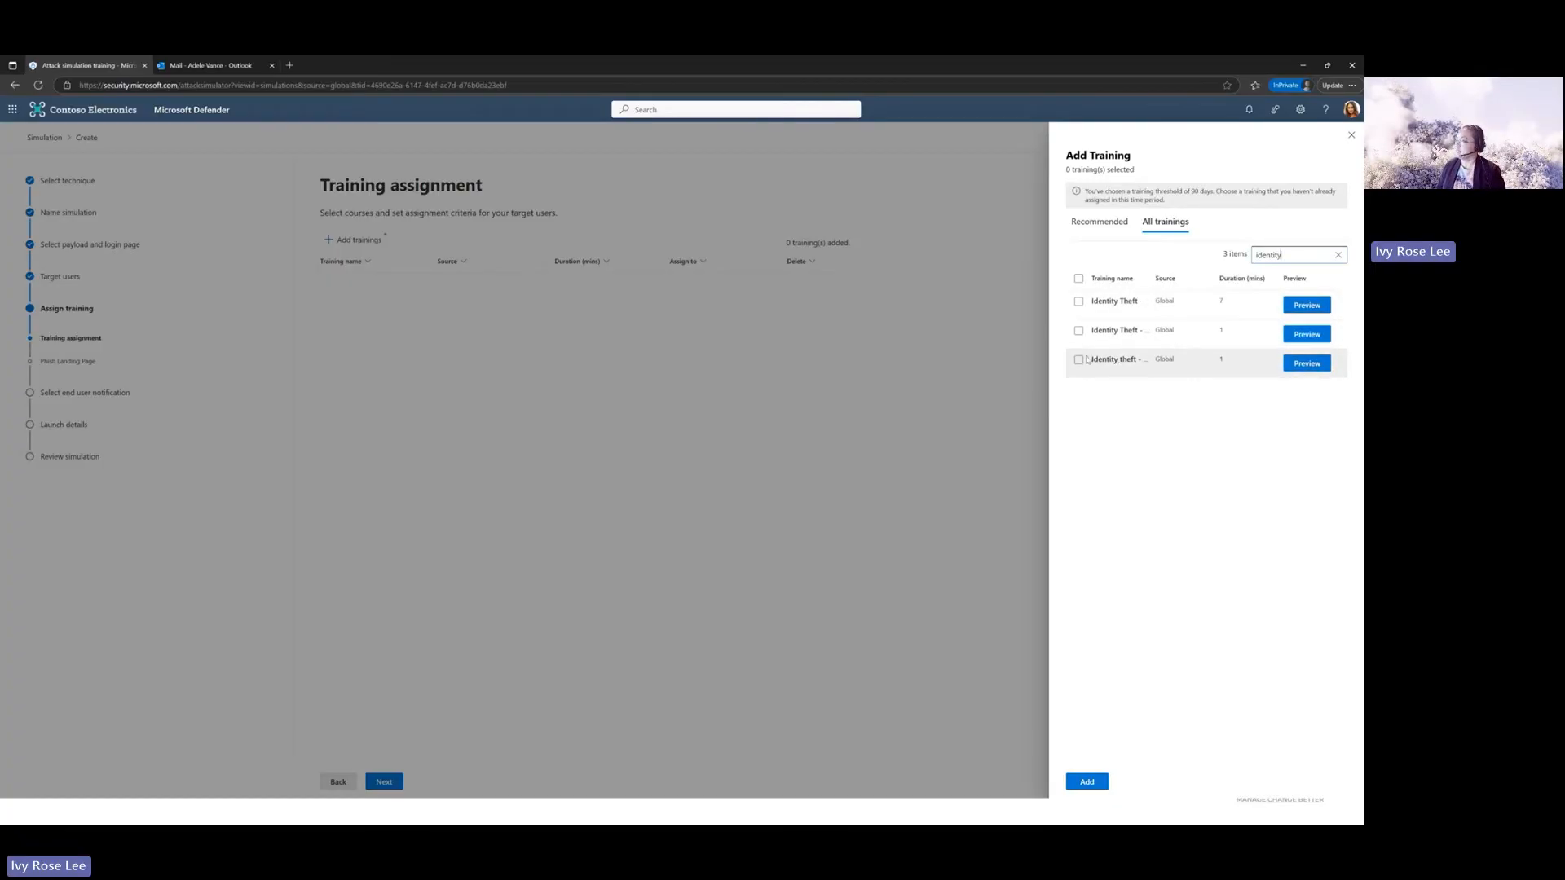
left_click(1156, 370)
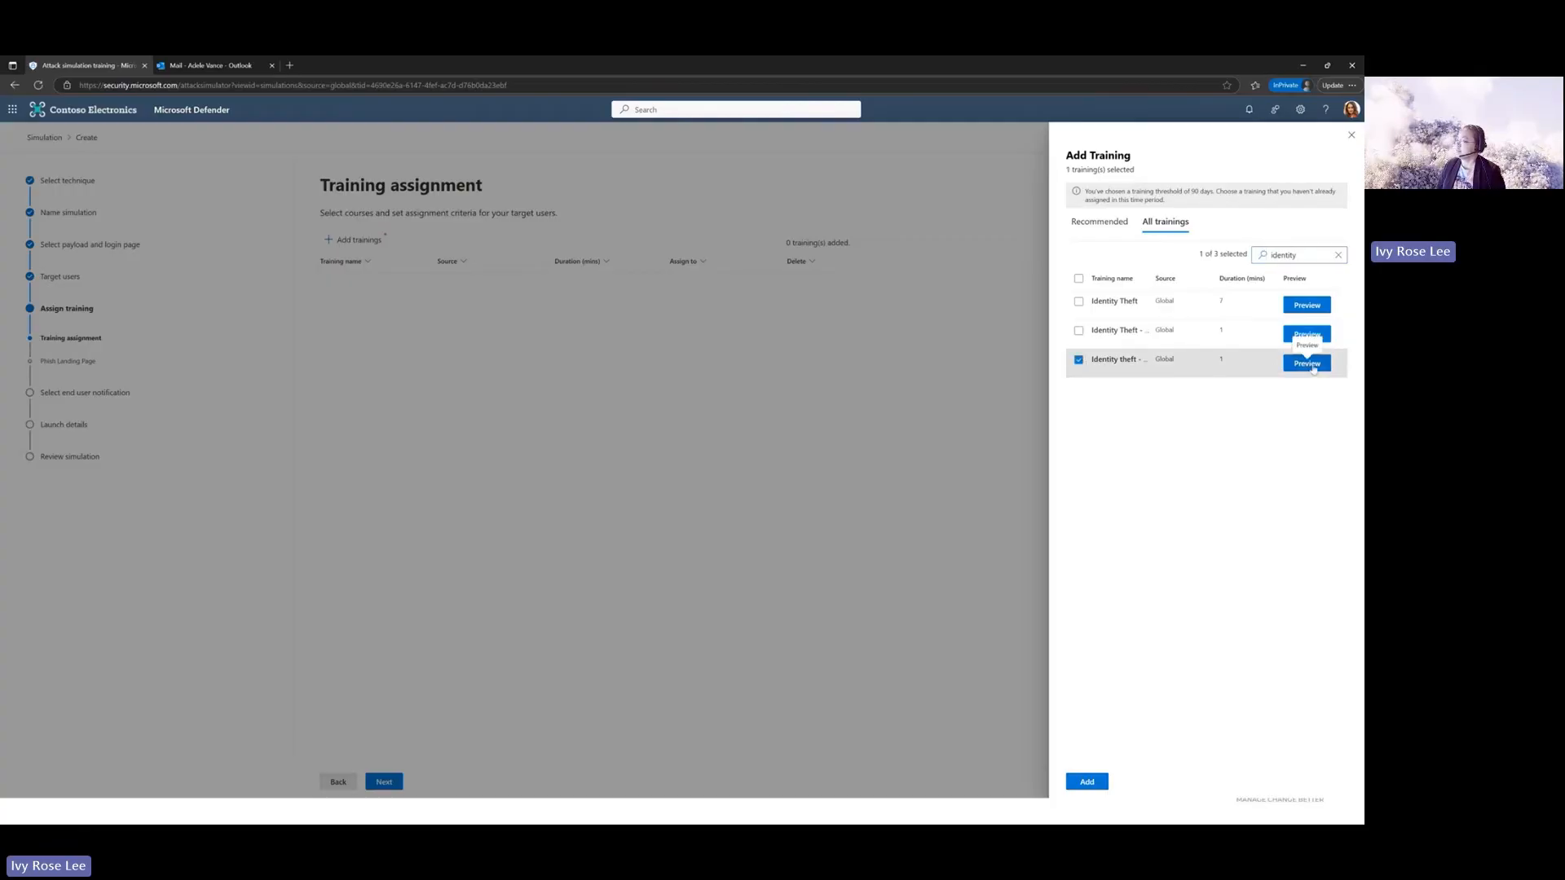
left_click(1086, 782)
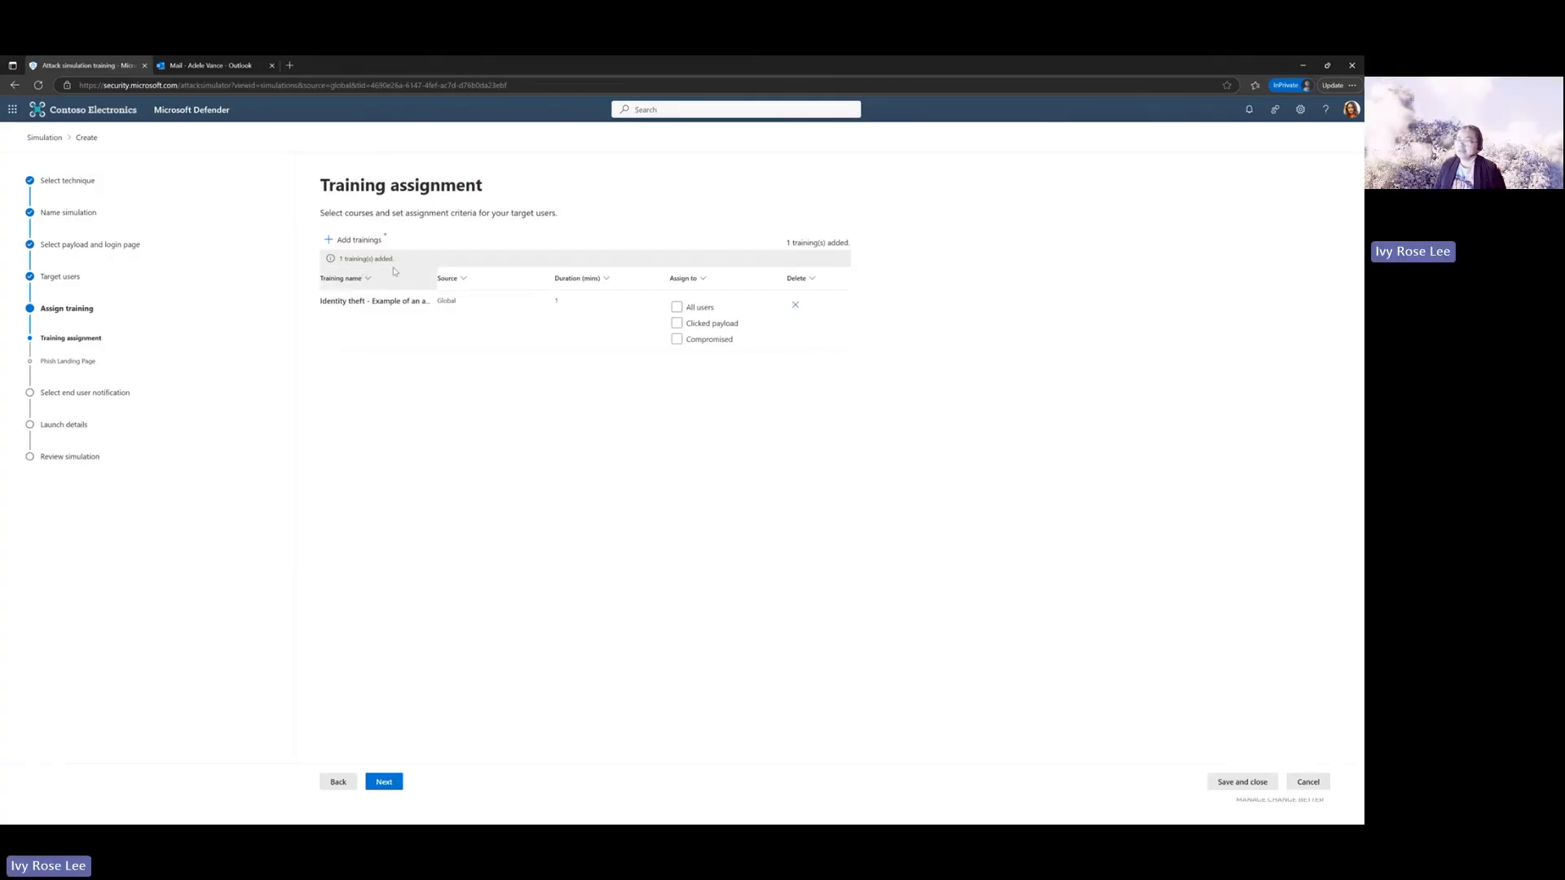
- Try adding the recommended "Anatomy of a Spear Phishing Attack" training, and delete it from the assignment list
left_click(330, 242)
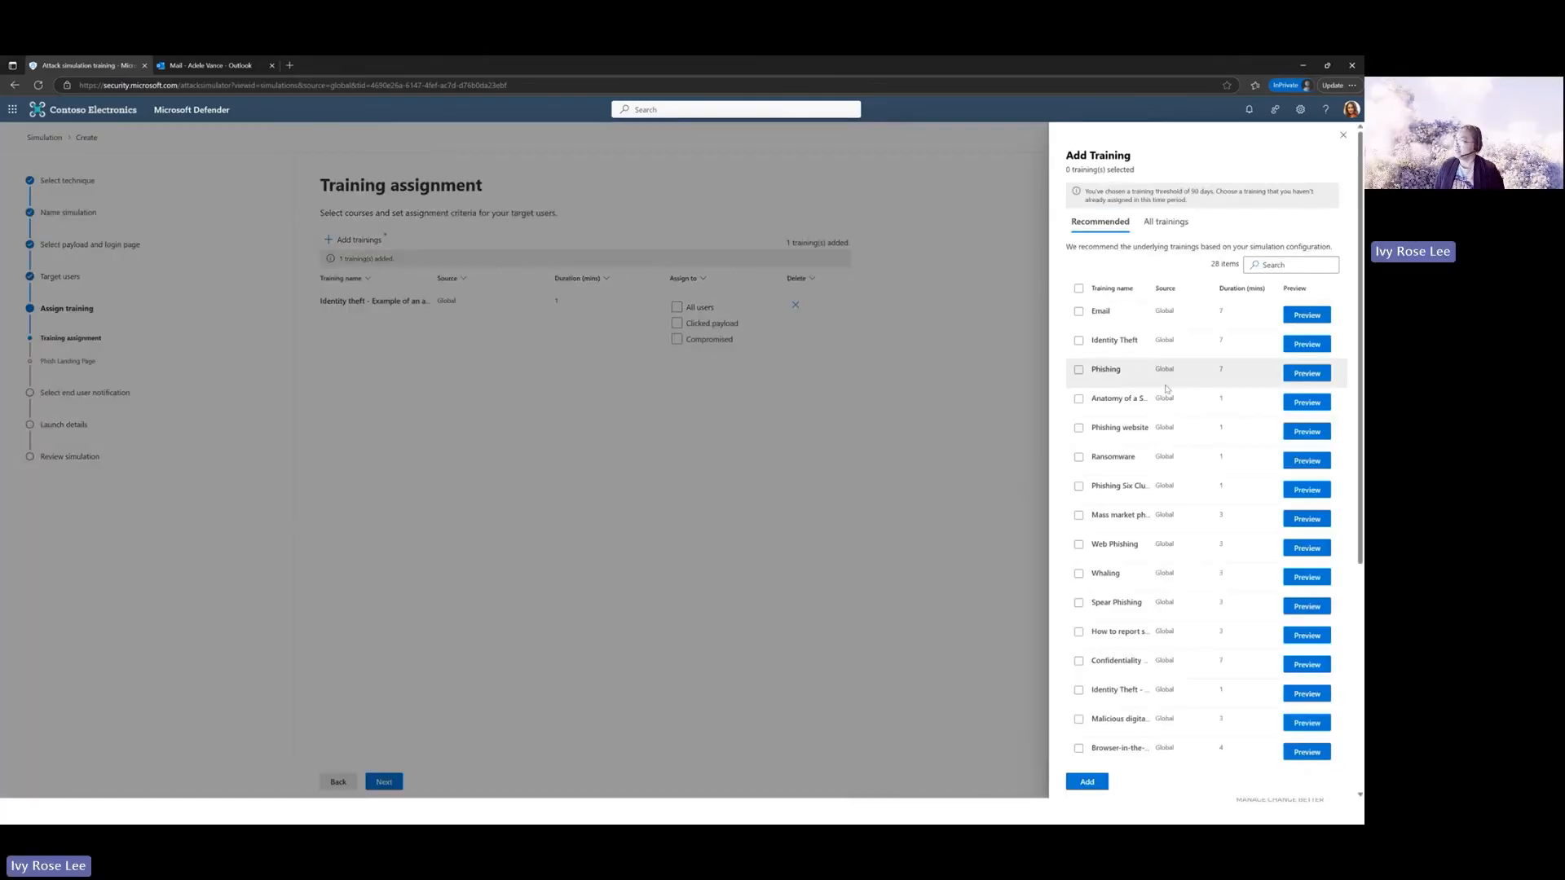
left_click(1079, 399)
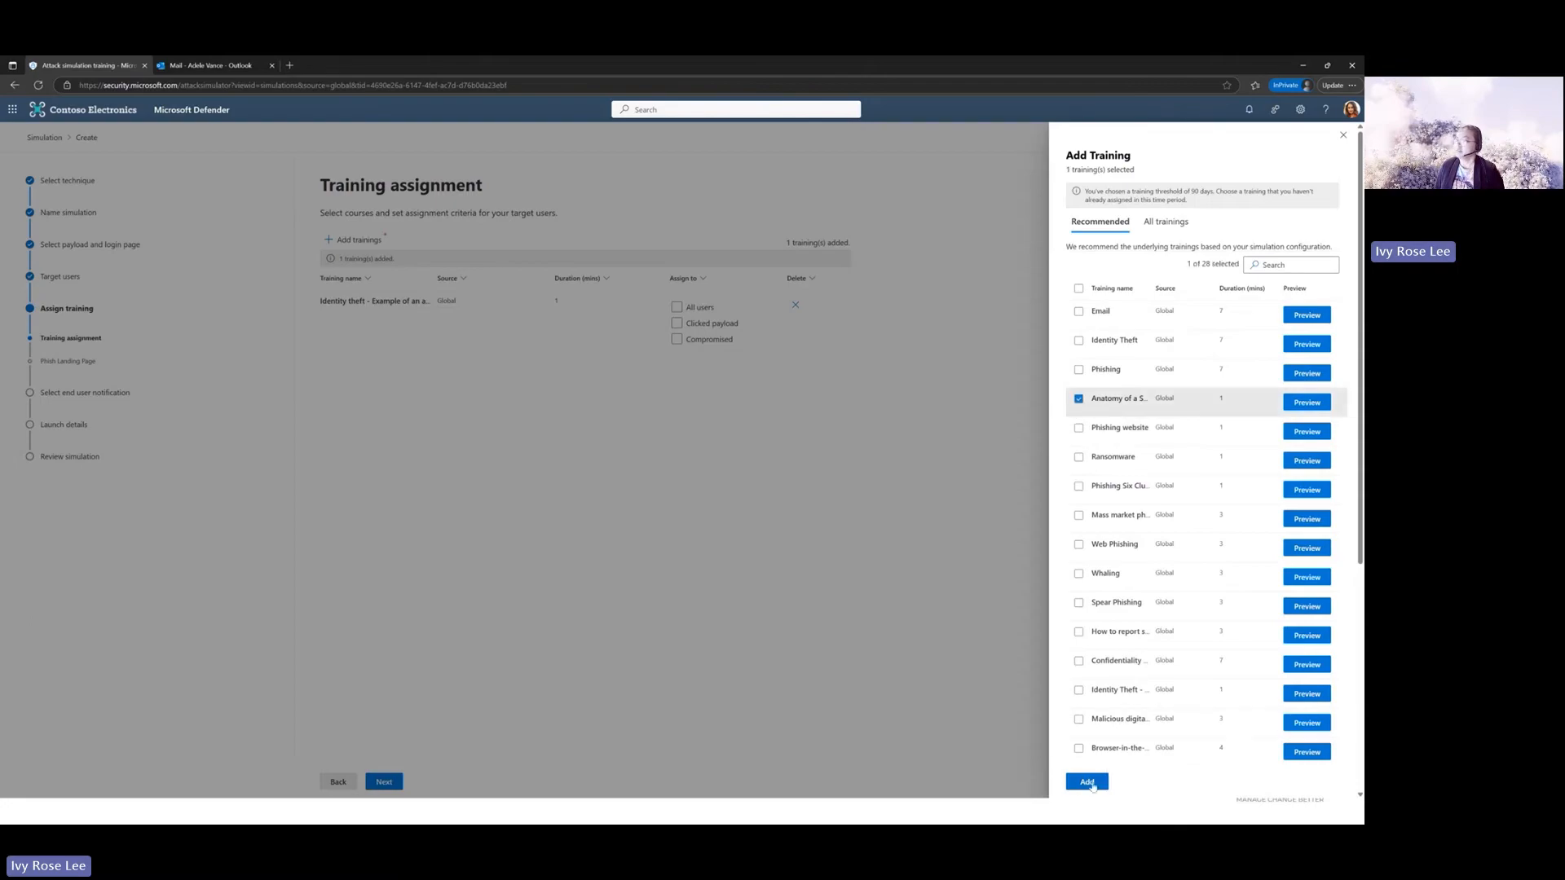
left_click(1092, 784)
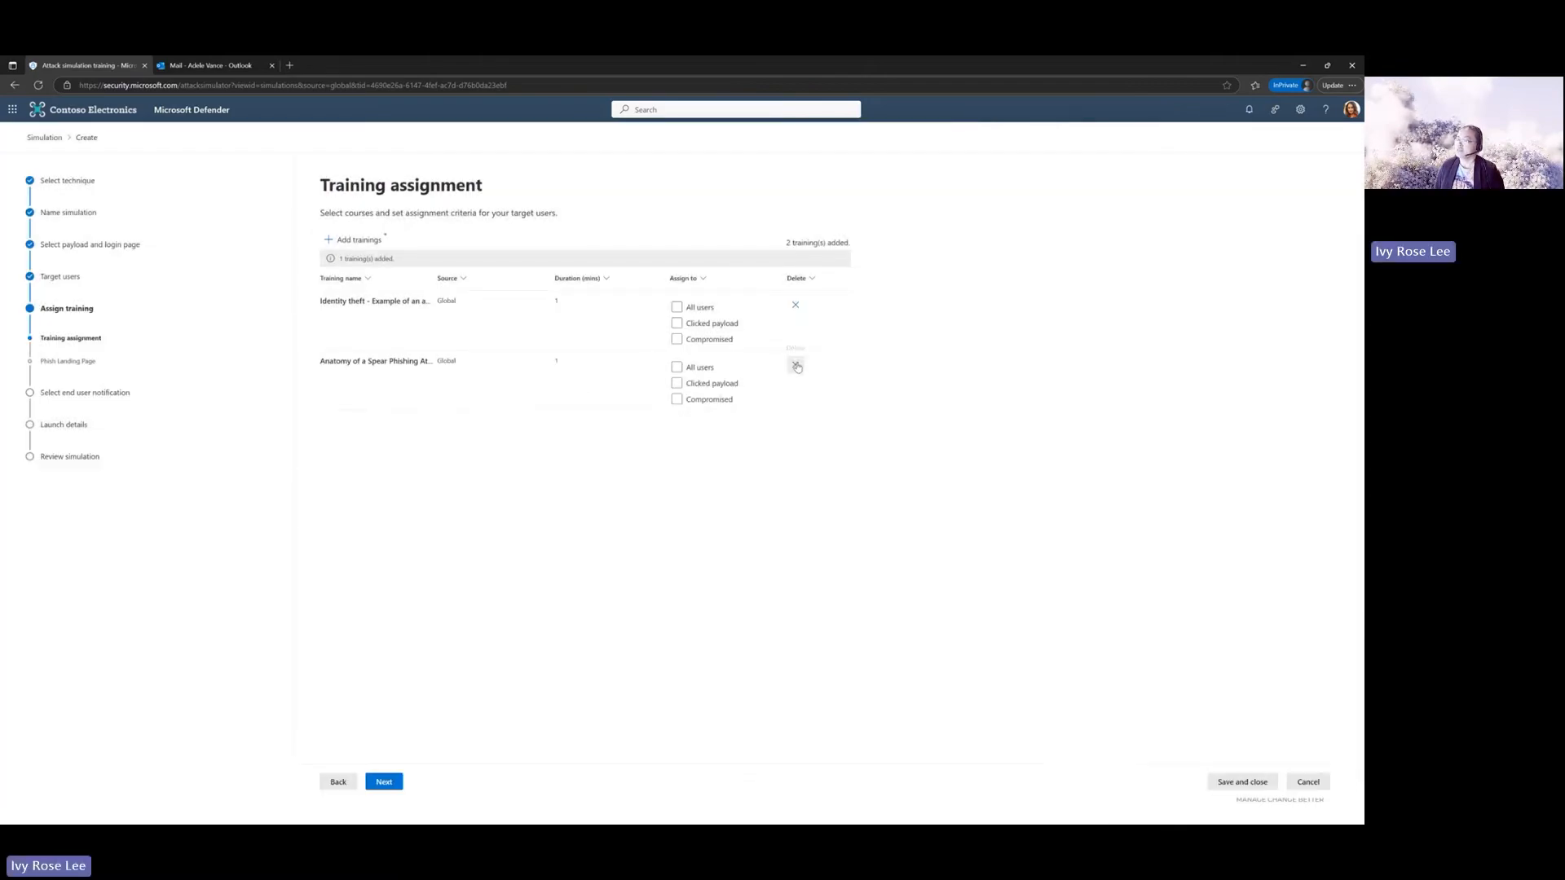
left_click(795, 364)
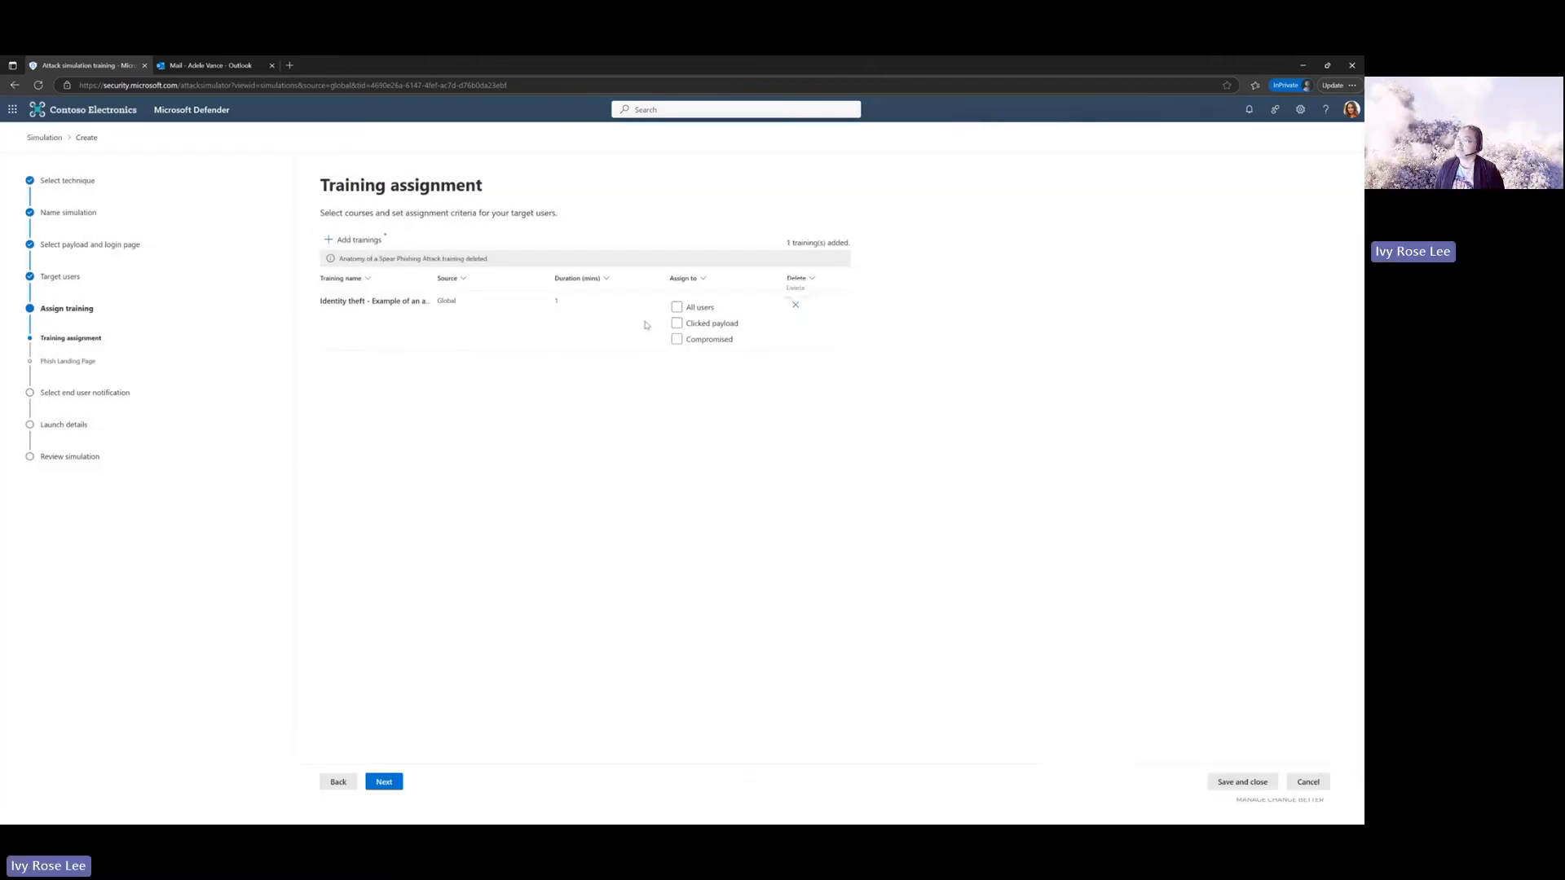
- Assign the identity theft training to users who clicked the payload or were compromised, and proceed to the phish landing page
left_click(715, 326)
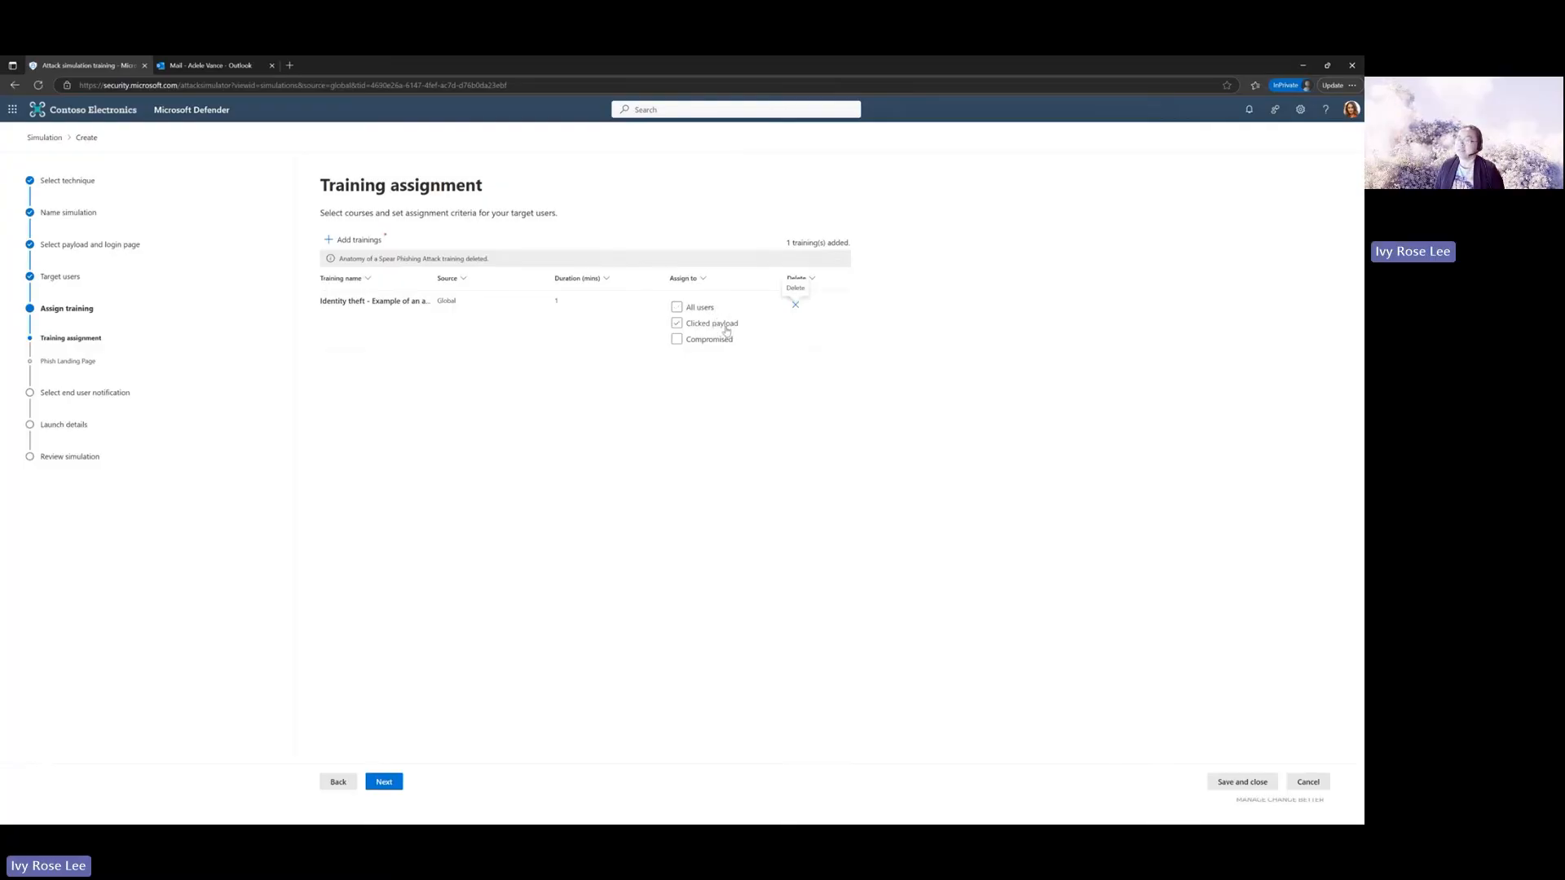
left_click(679, 326)
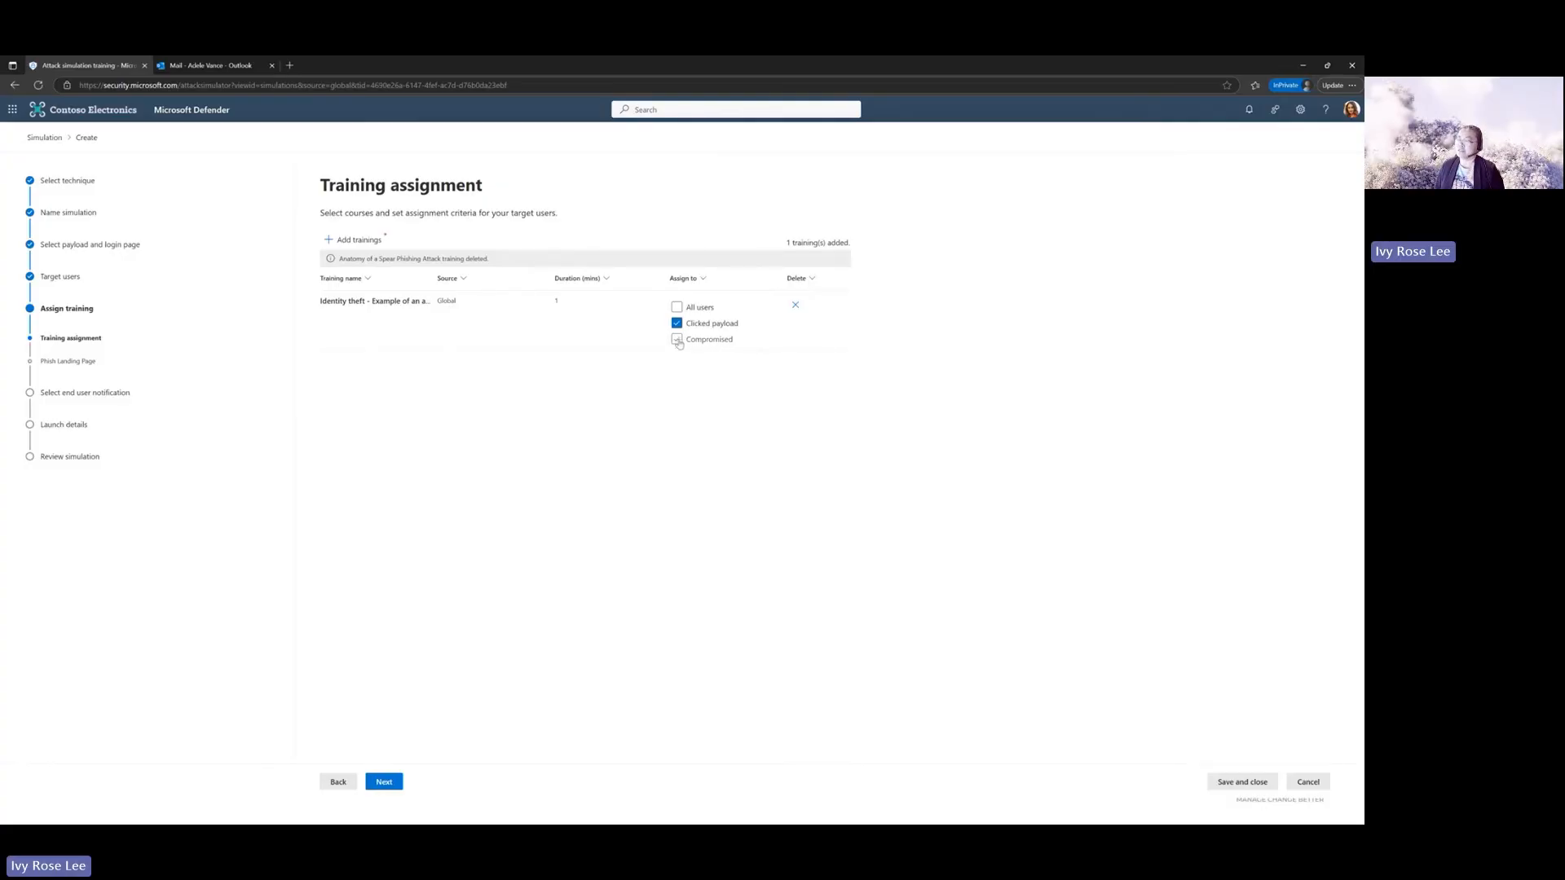
left_click(677, 339)
left_click(382, 784)
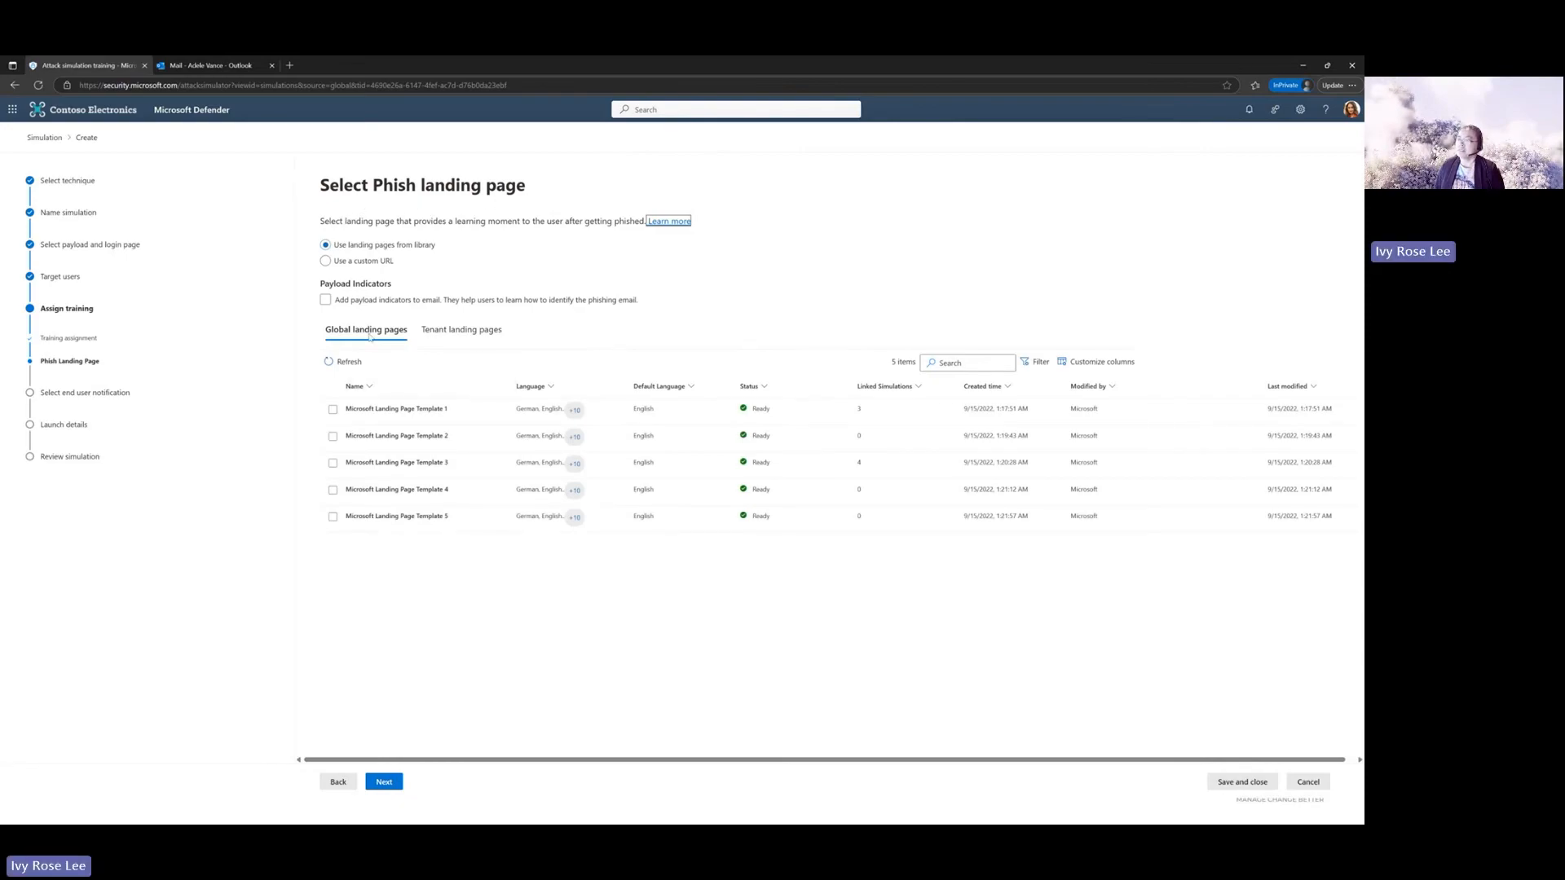
- Select Microsoft Landing Page Template 3 from the global landing pages and preview it
left_click(420, 464)
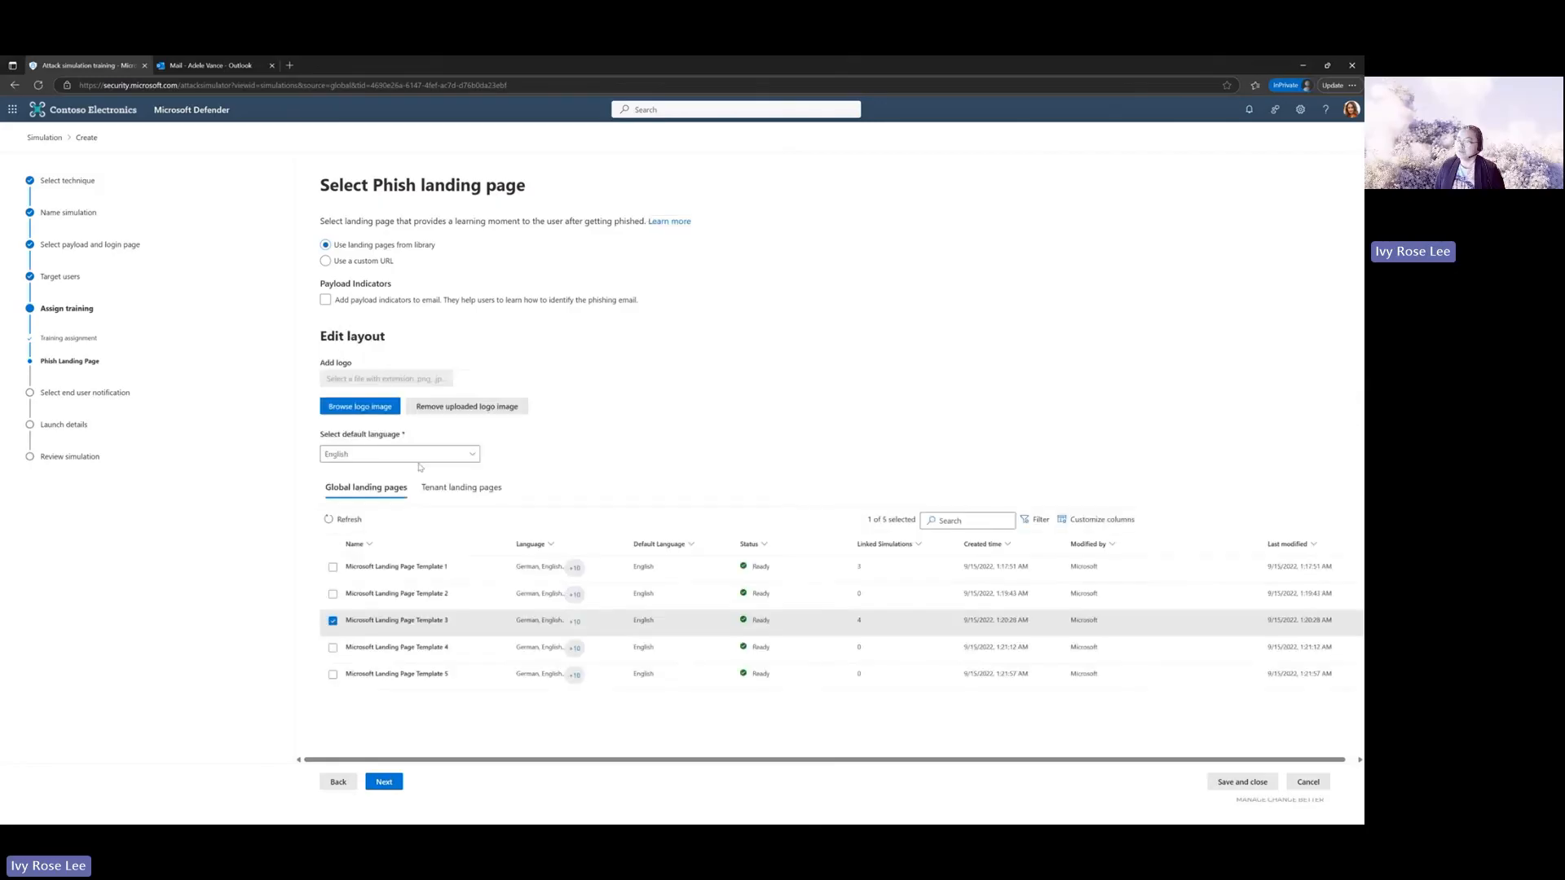
left_click(417, 620)
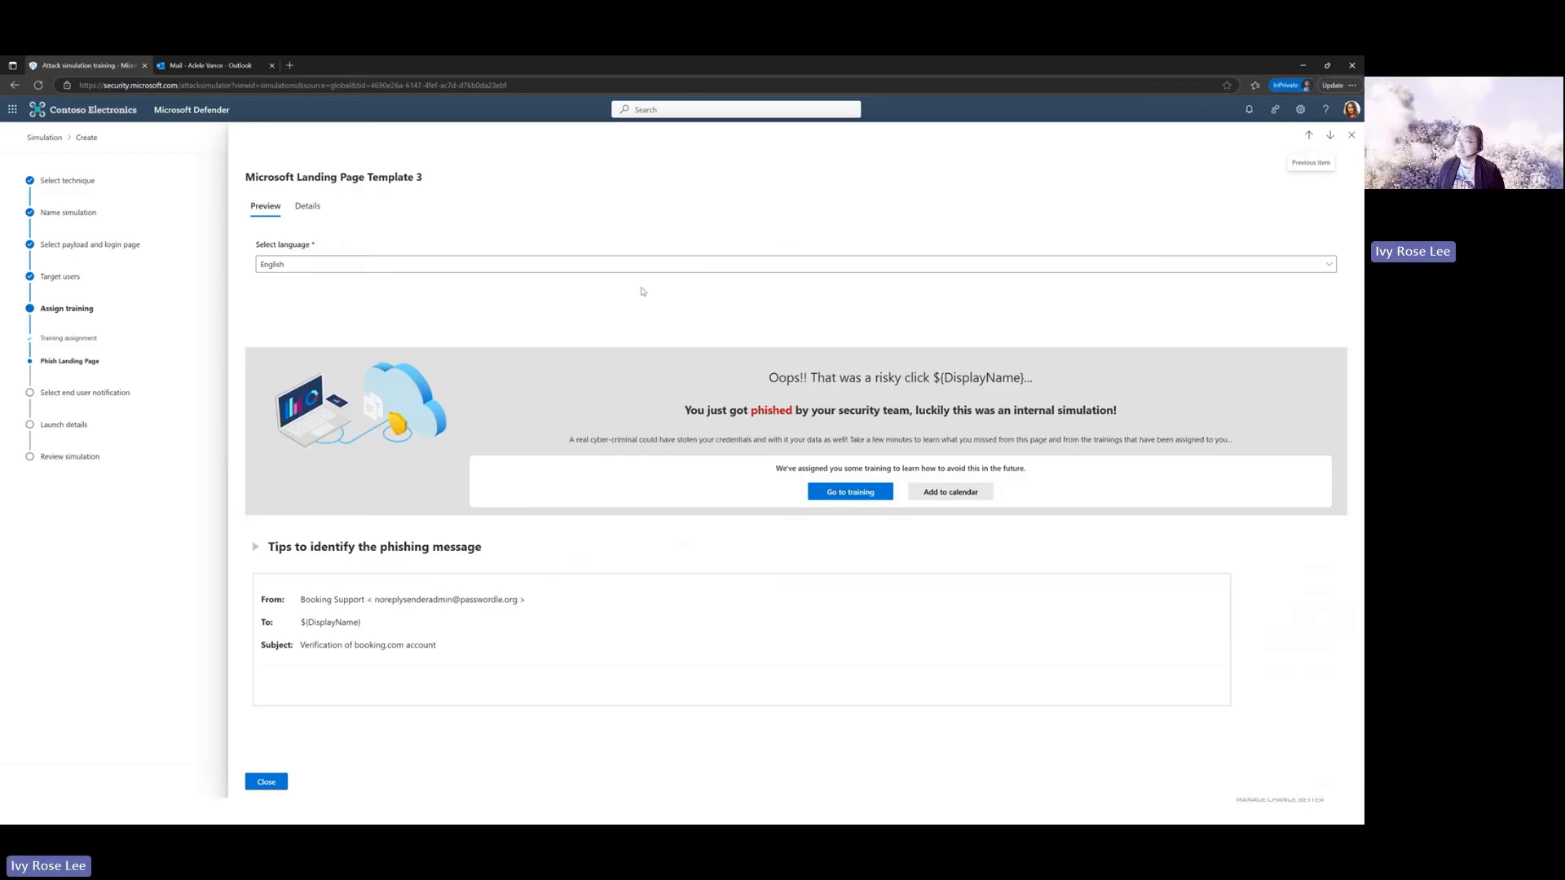
left_click(1351, 136)
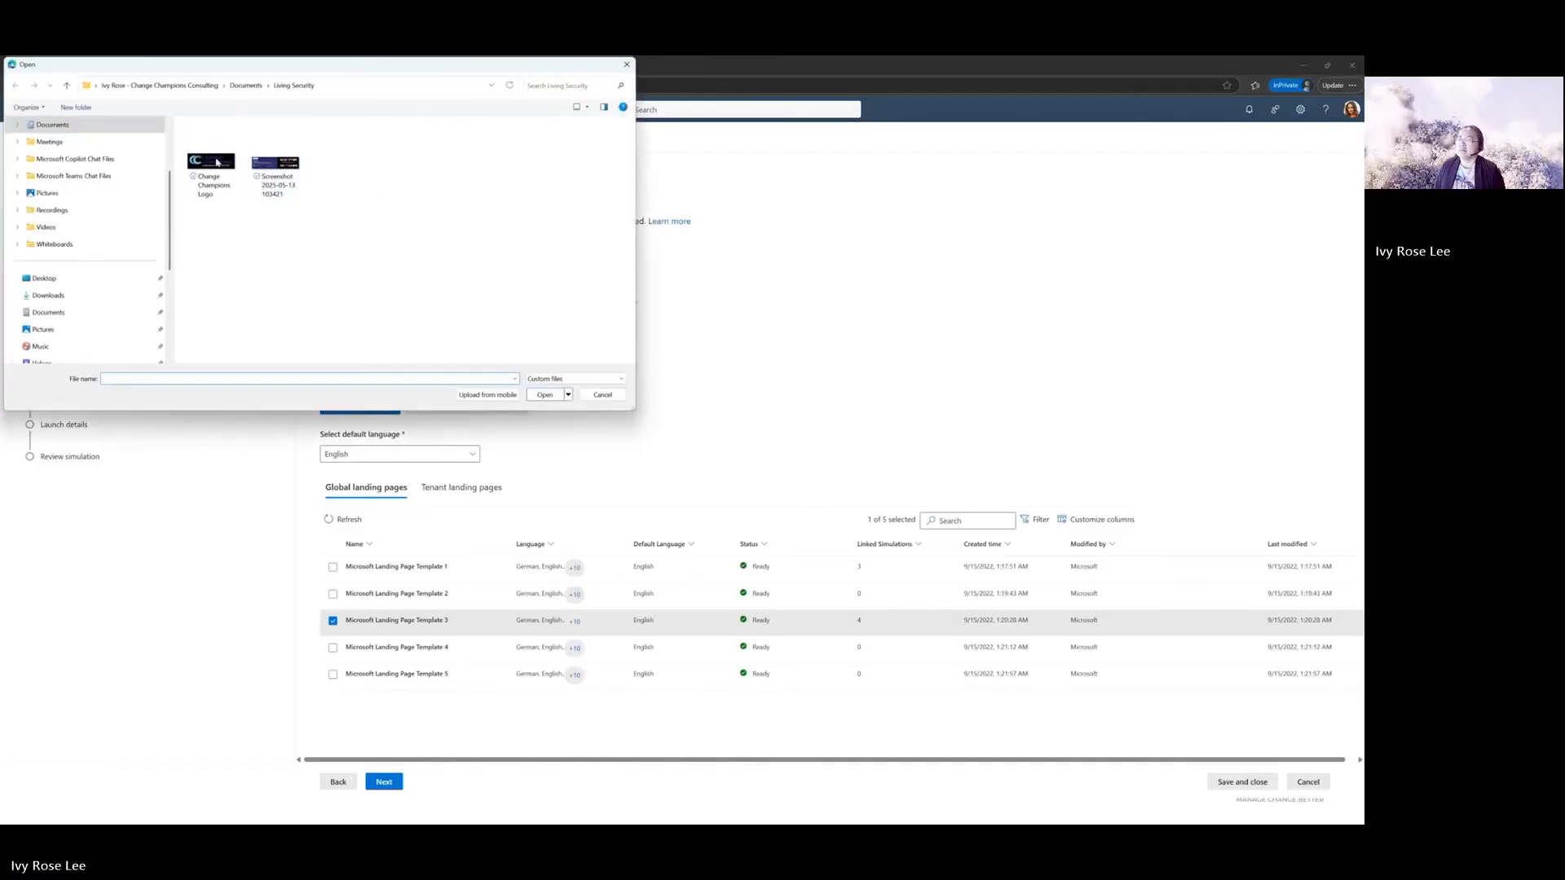
- Upload the Change Champions Logo image as the landing page logo, and preview Template 3 with it
left_click(217, 162)
left_click(544, 395)
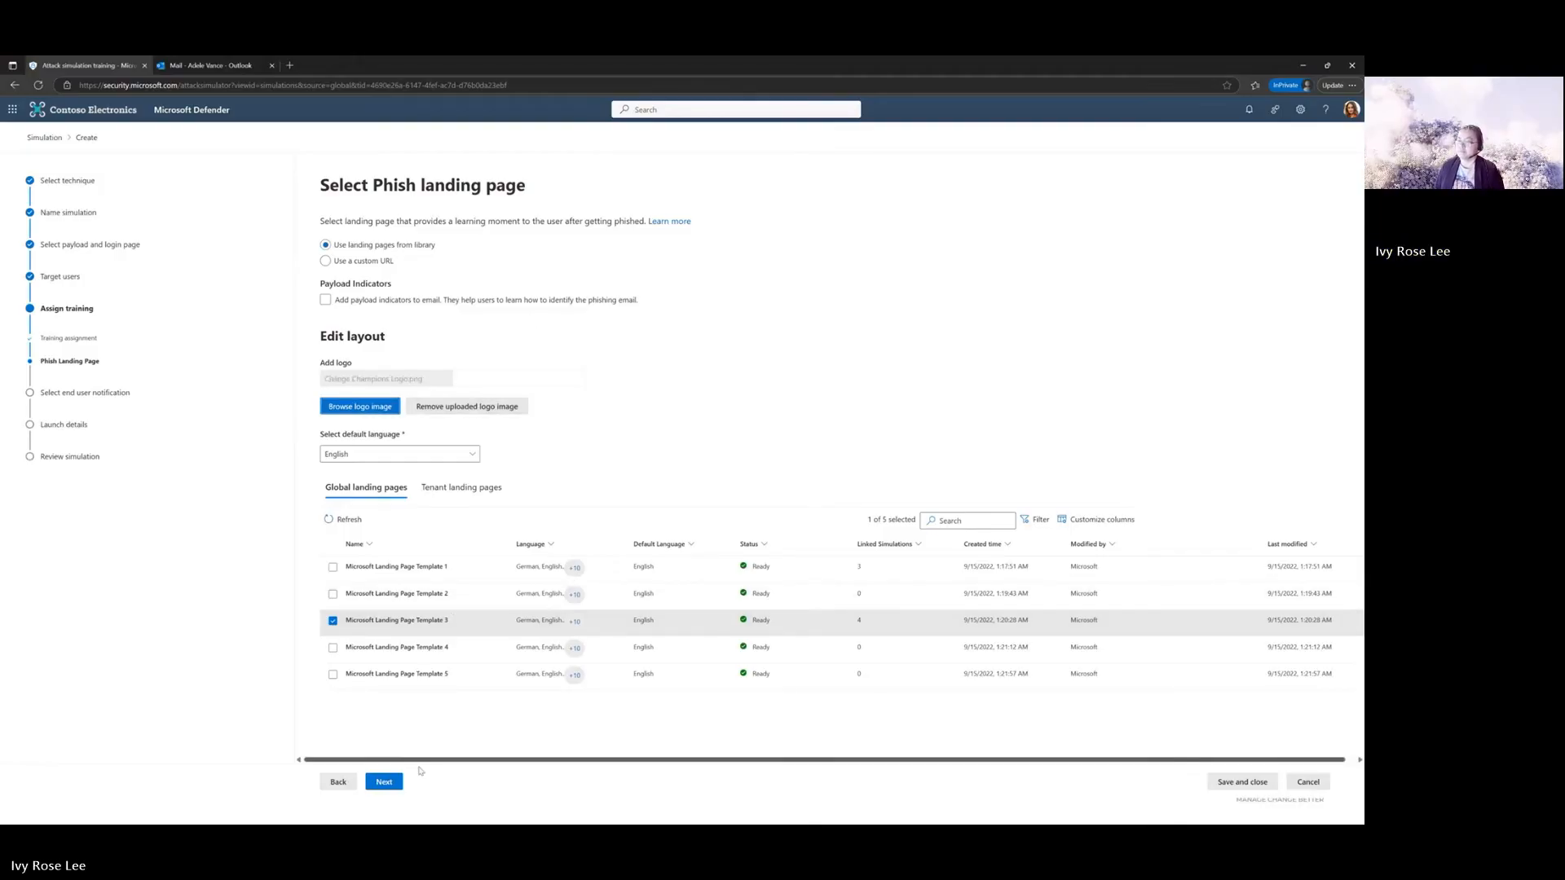
left_click(405, 629)
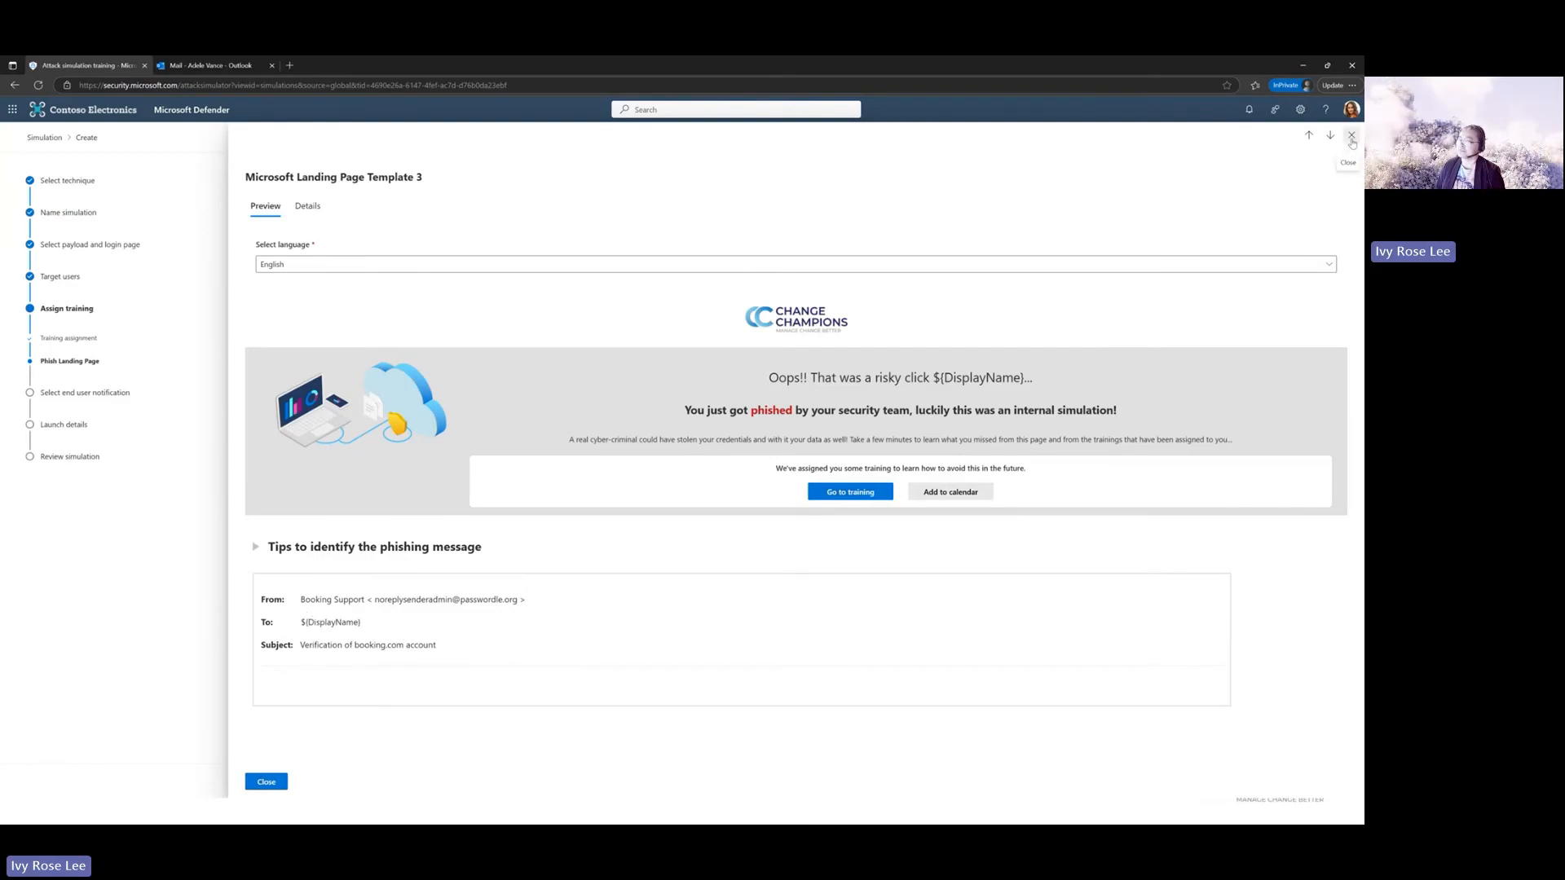
left_click(276, 783)
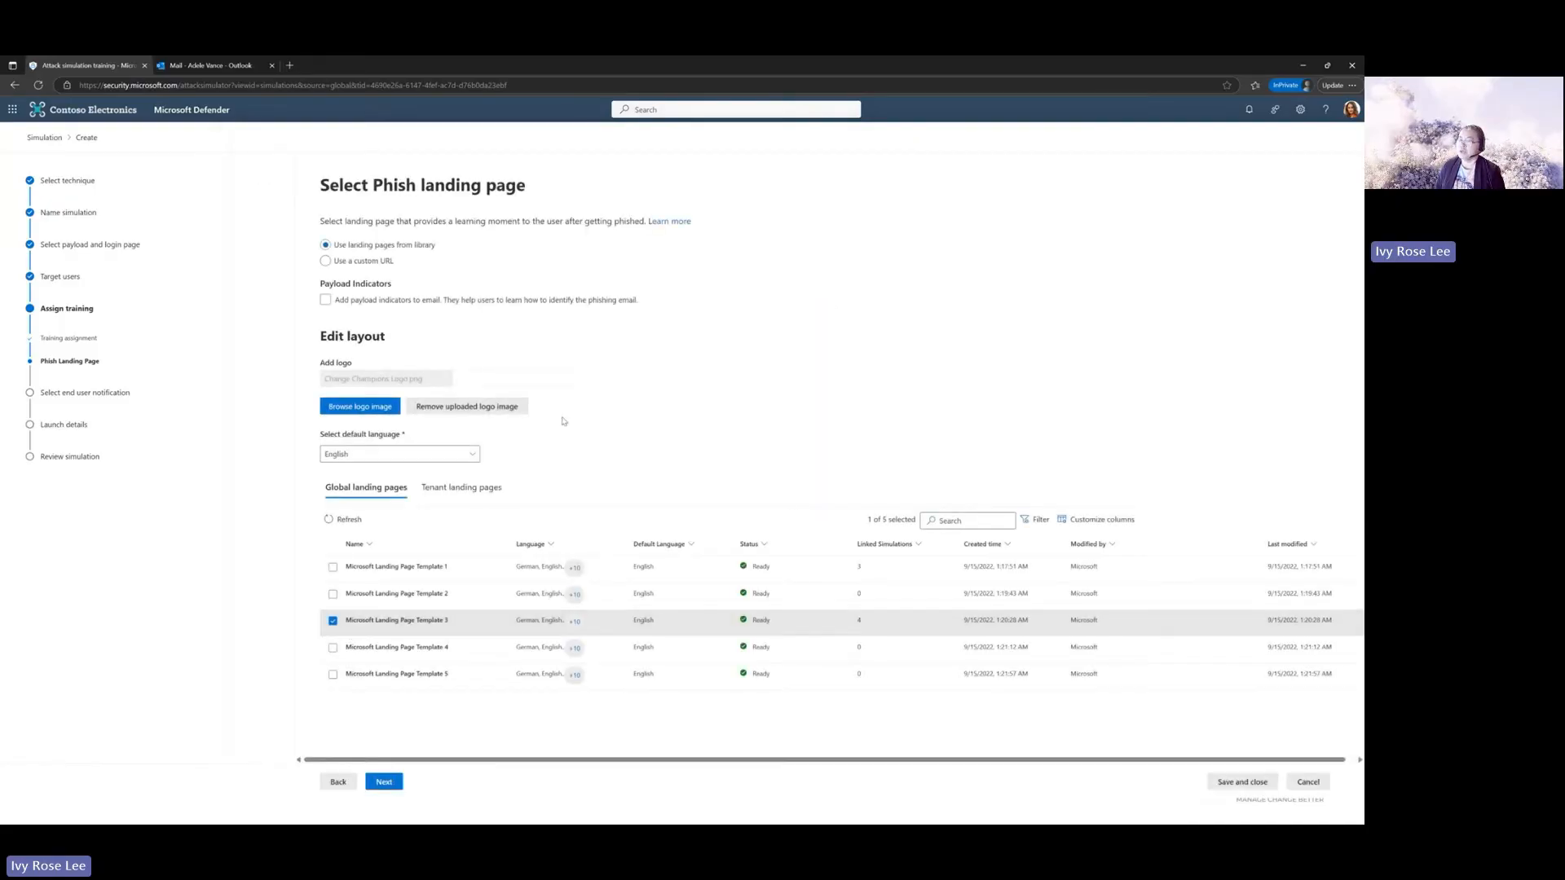
- Add payload indicators to the email and proceed to the end user notification settings
left_click(325, 300)
left_click(384, 781)
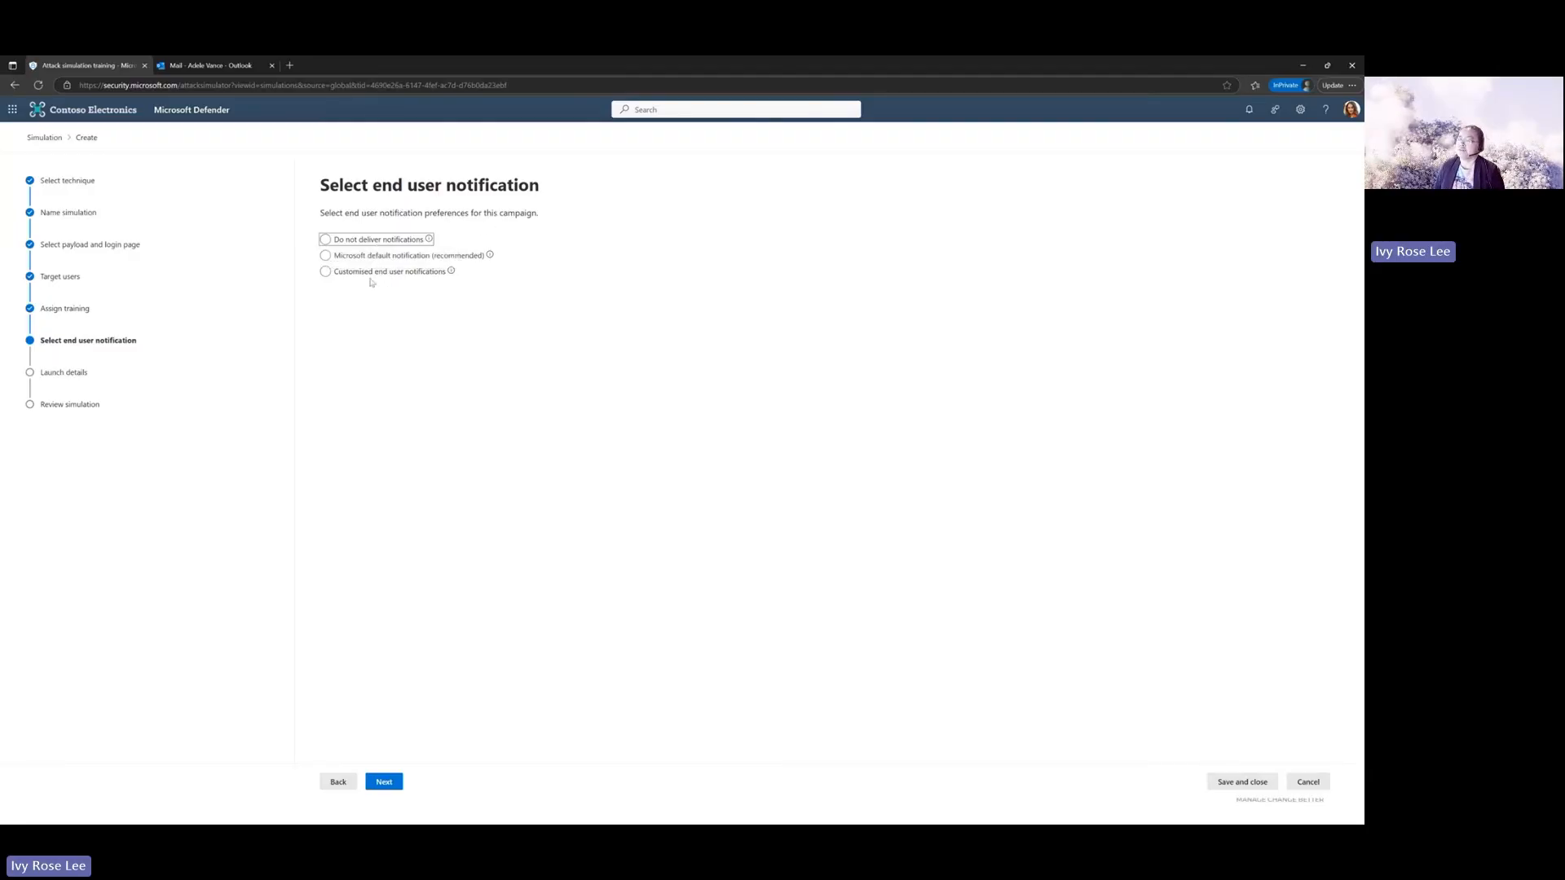
- Choose customised end user notifications and use the Microsoft default training assignment notification
left_click(326, 272)
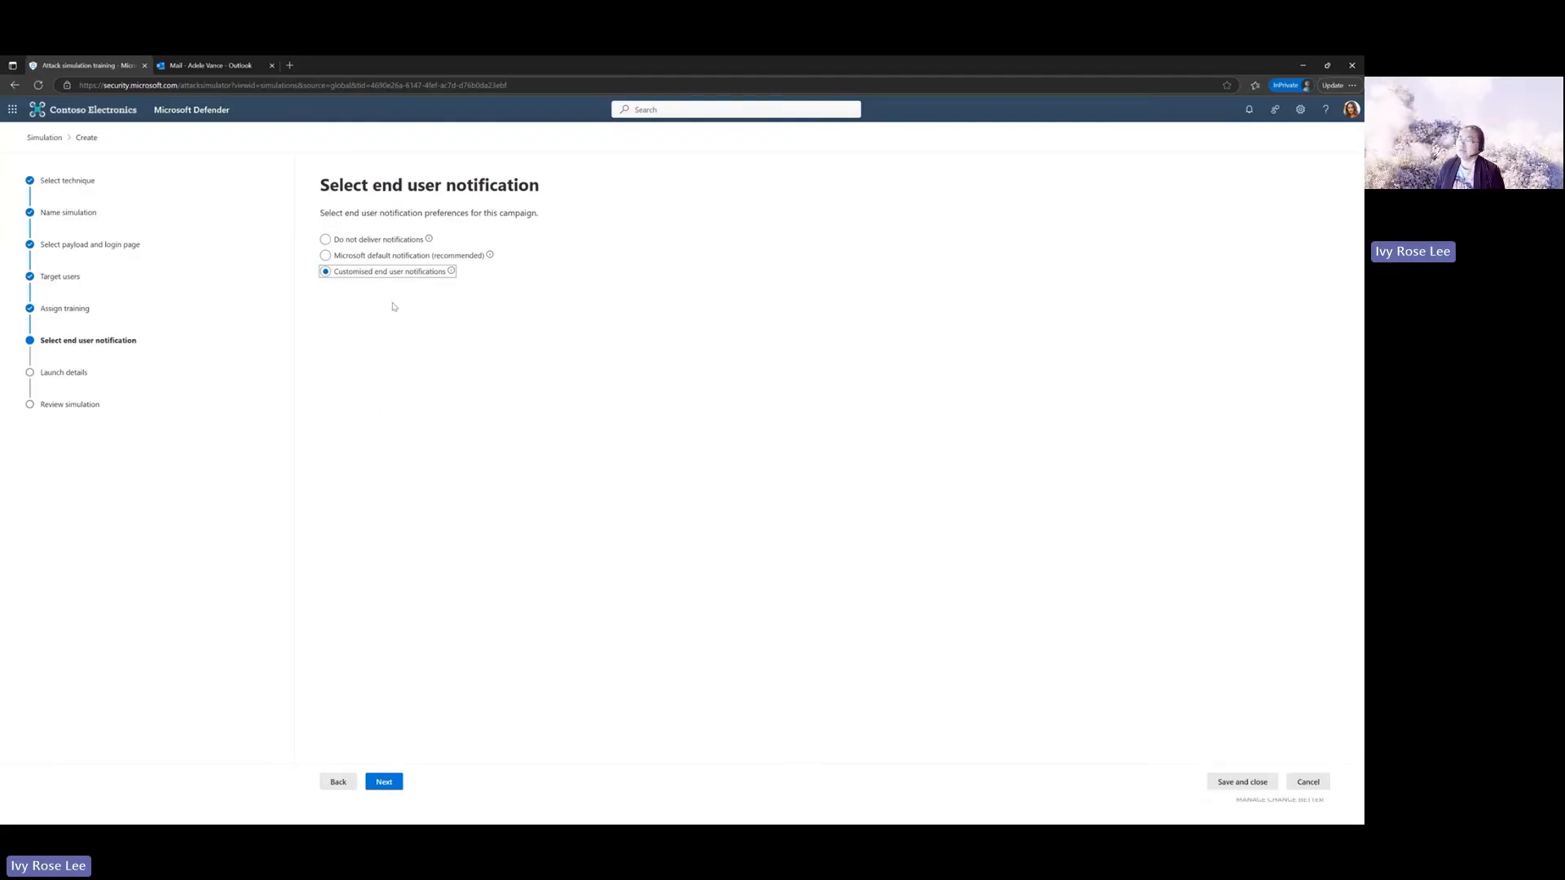
left_click(384, 781)
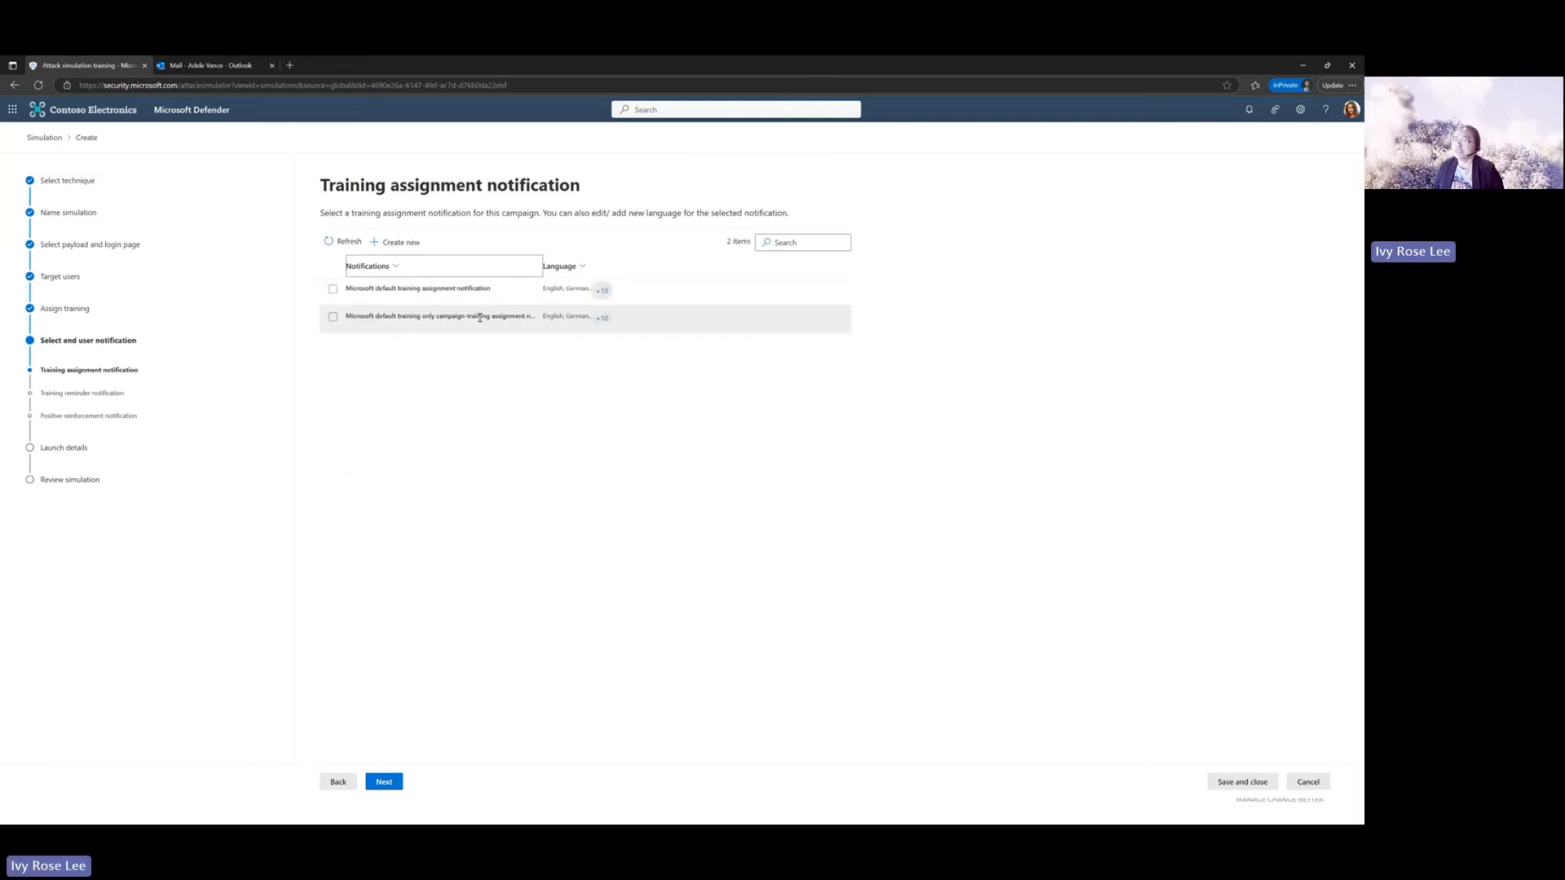
left_click(466, 289)
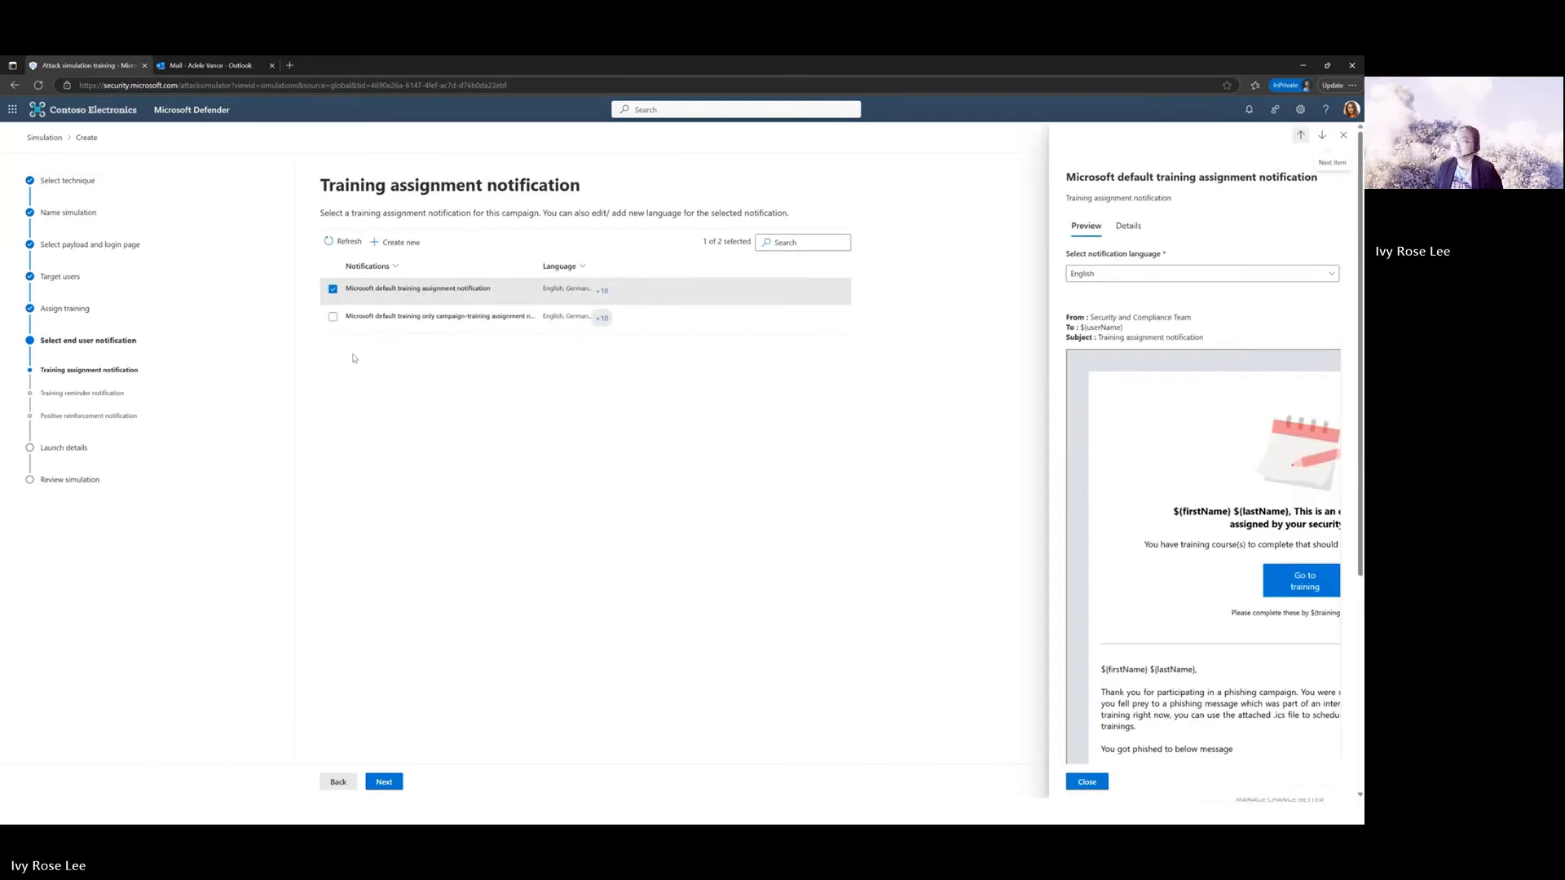
left_click(1089, 783)
left_click(400, 784)
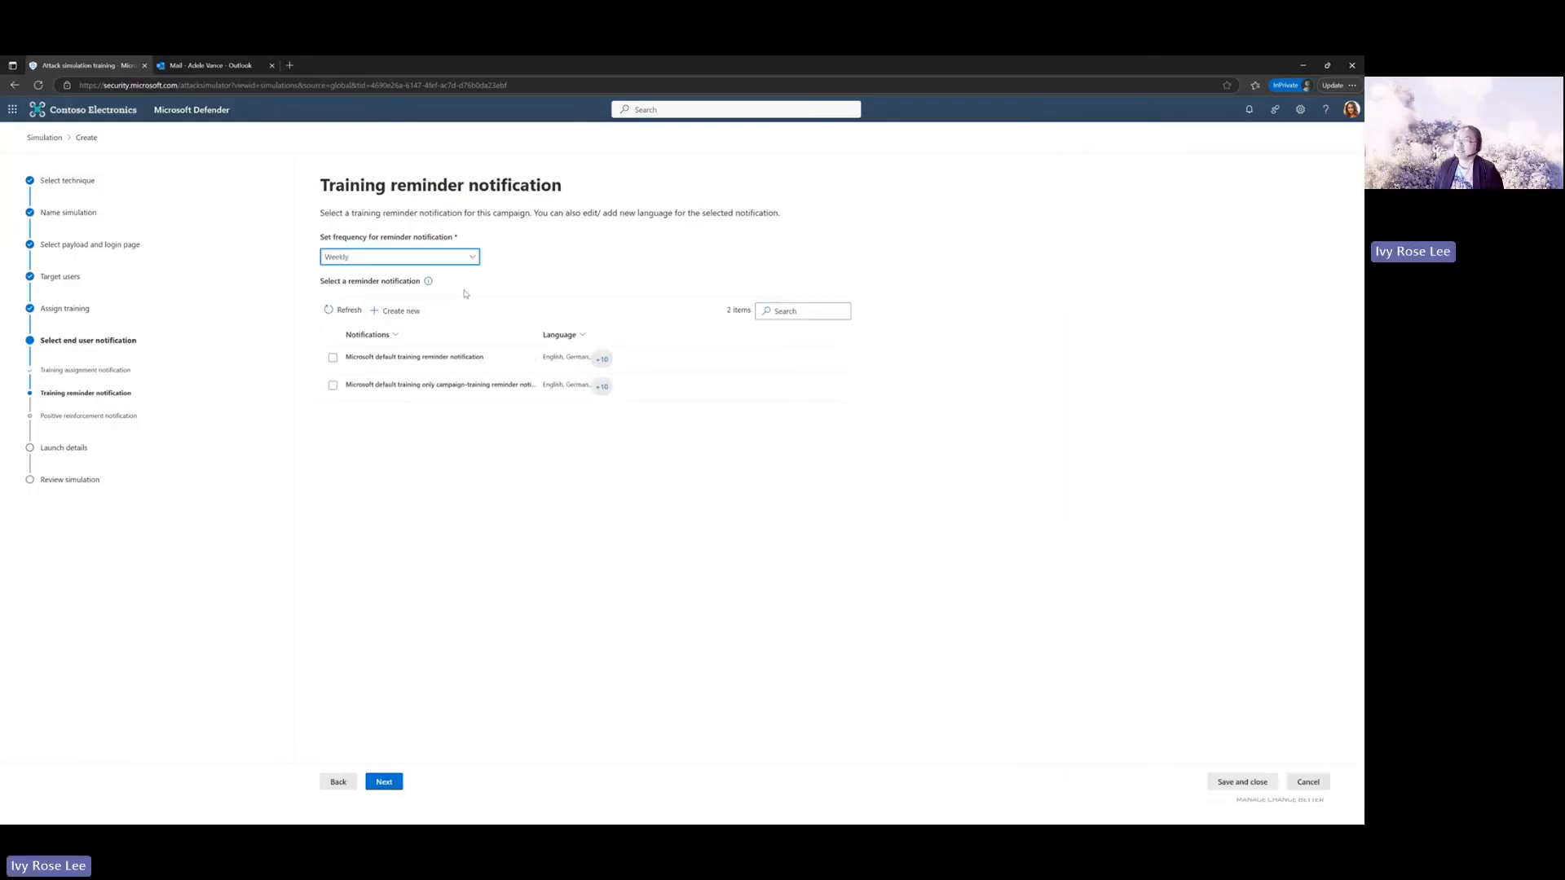
- Set the training reminder frequency to Weekly and use the Microsoft default training reminder notification
left_click(471, 259)
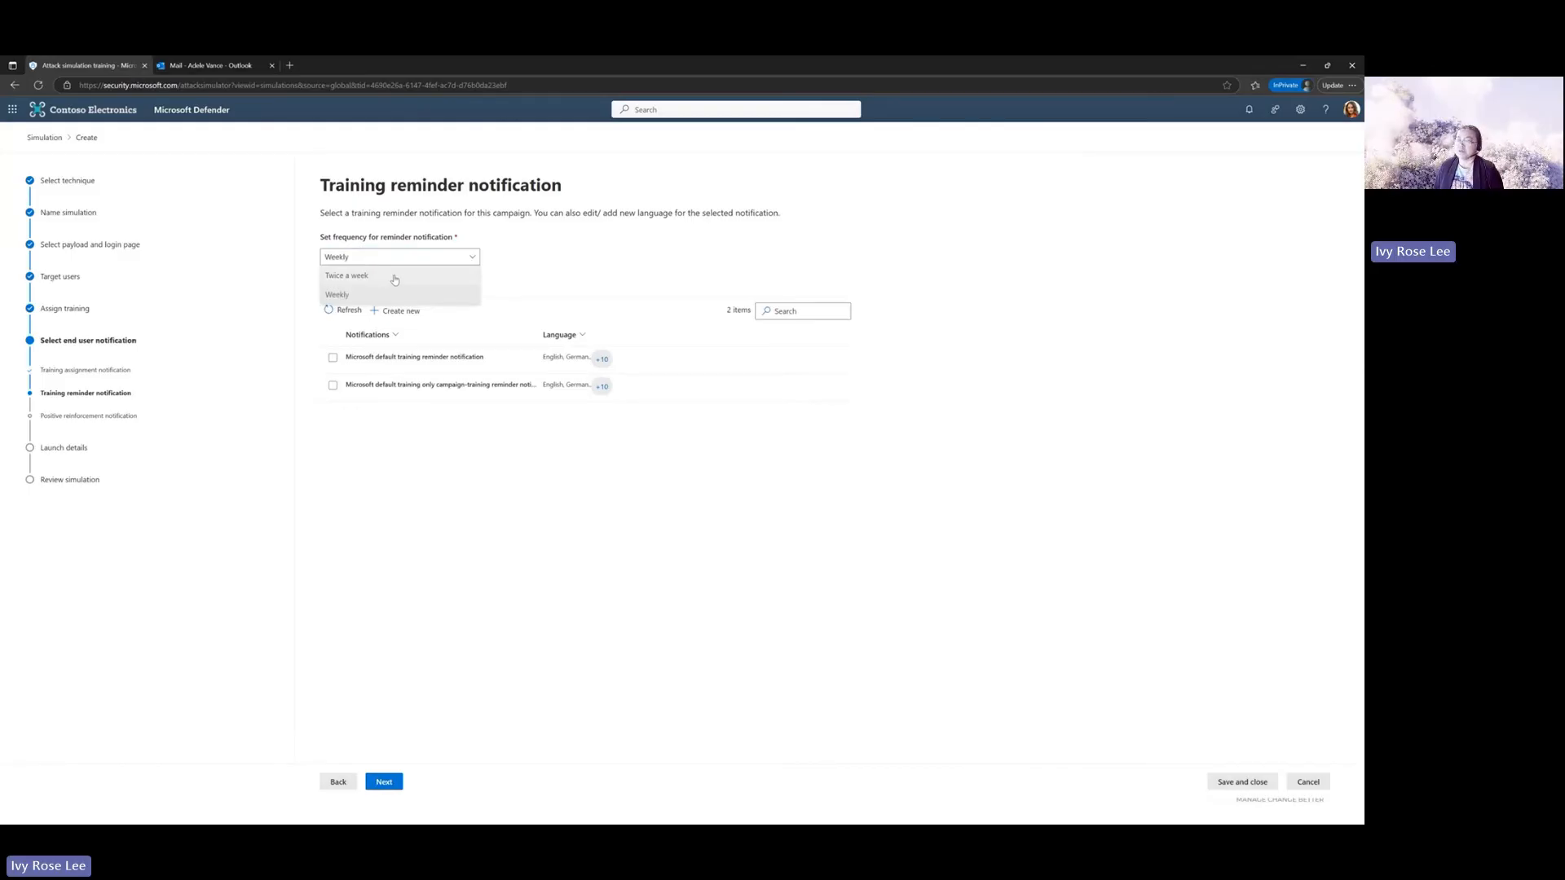
left_click(367, 295)
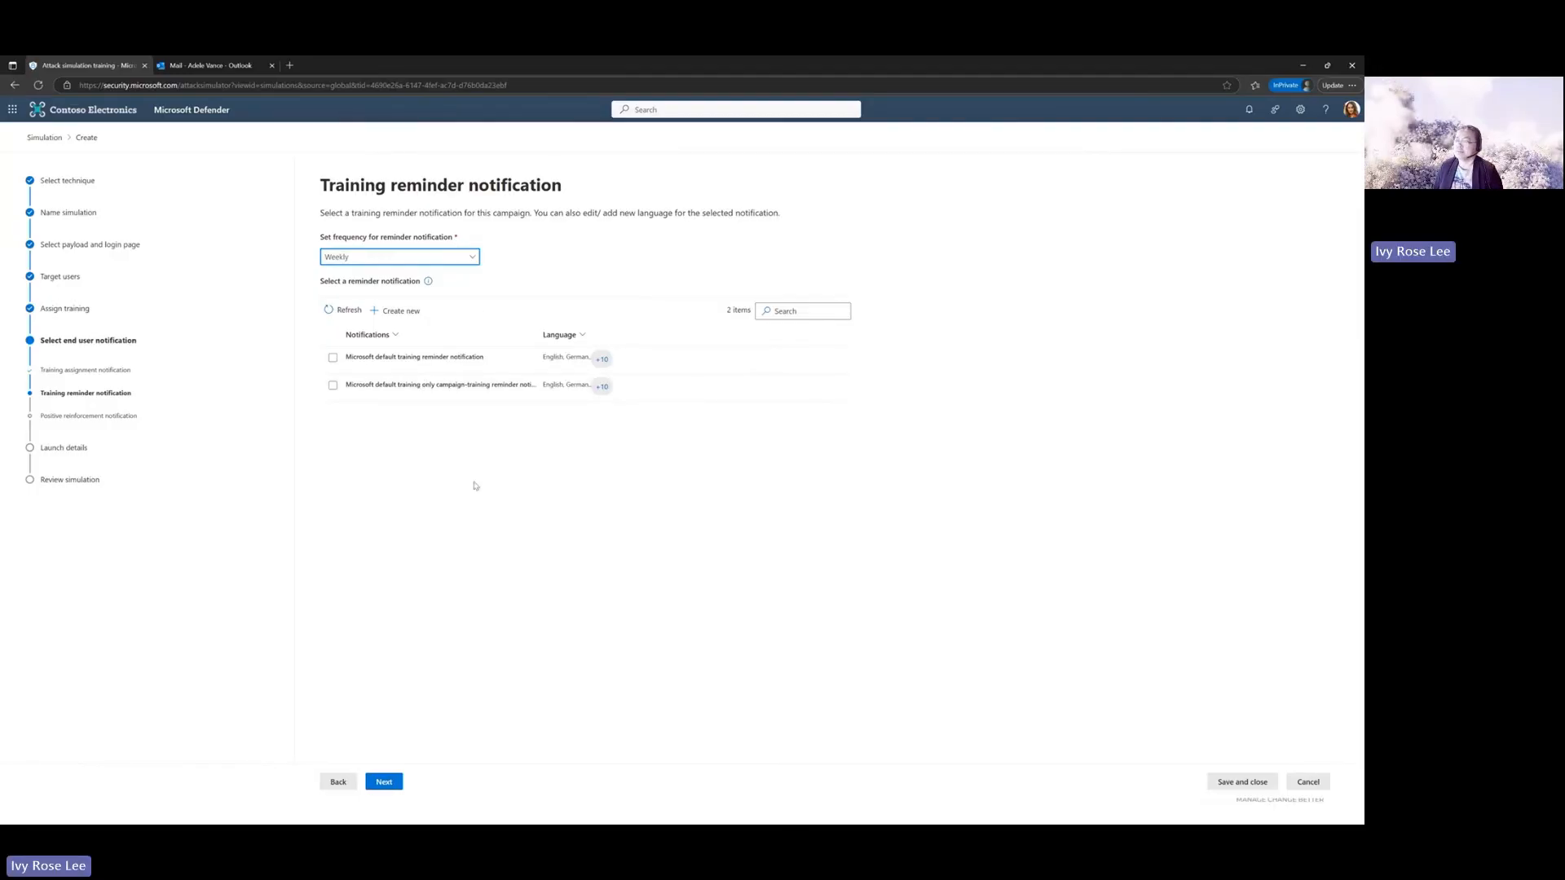
left_click(392, 357)
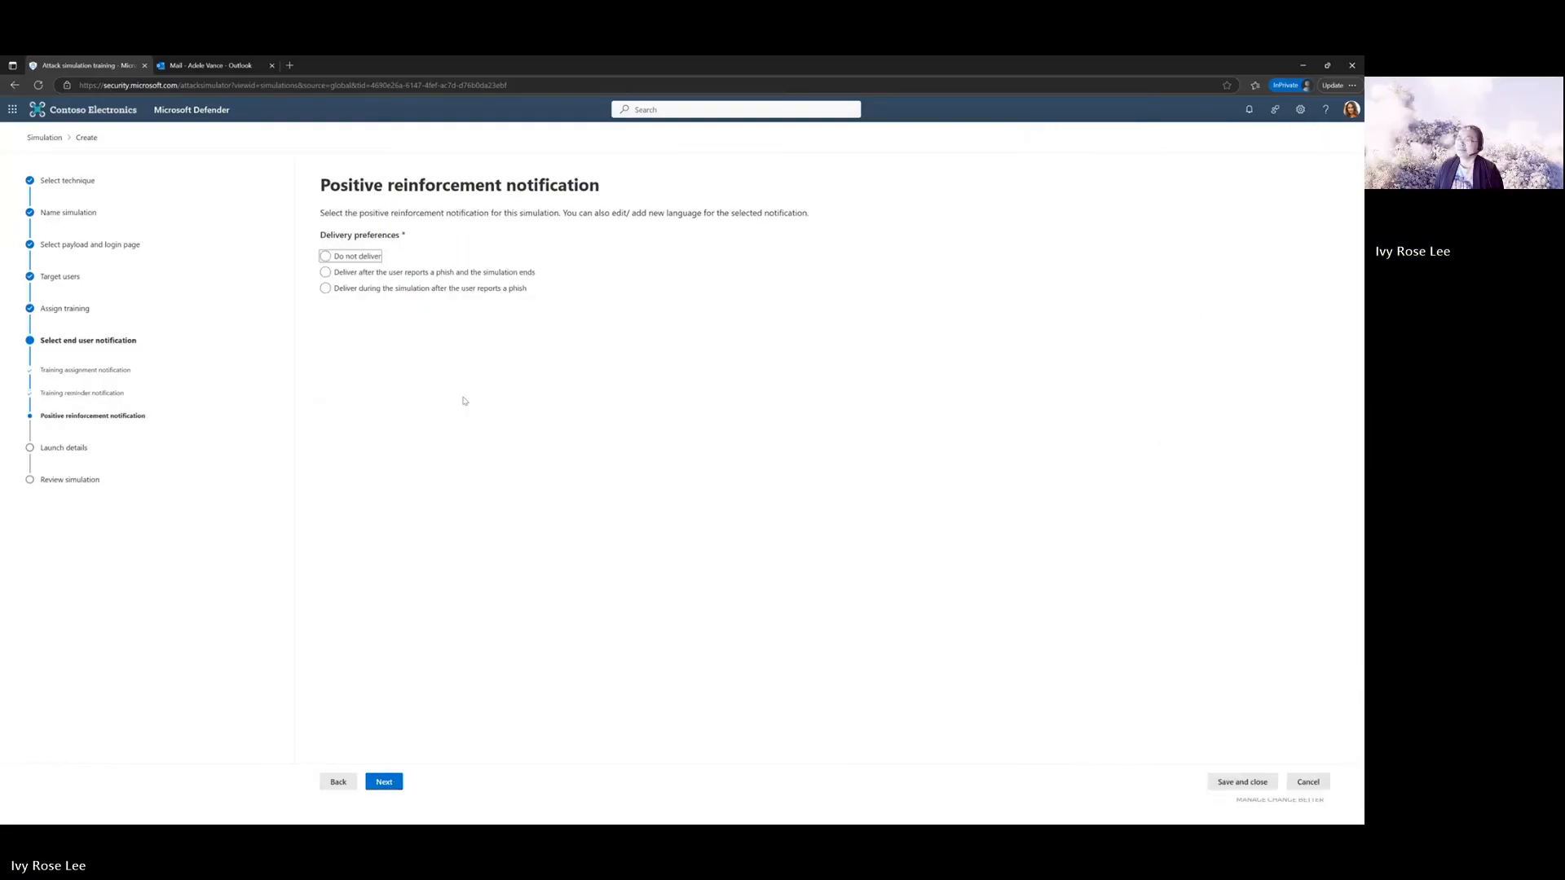
- Deliver the Microsoft default positive reinforcement notification during the simulation after the user reports a phish, and proceed to the launch details
left_click(325, 289)
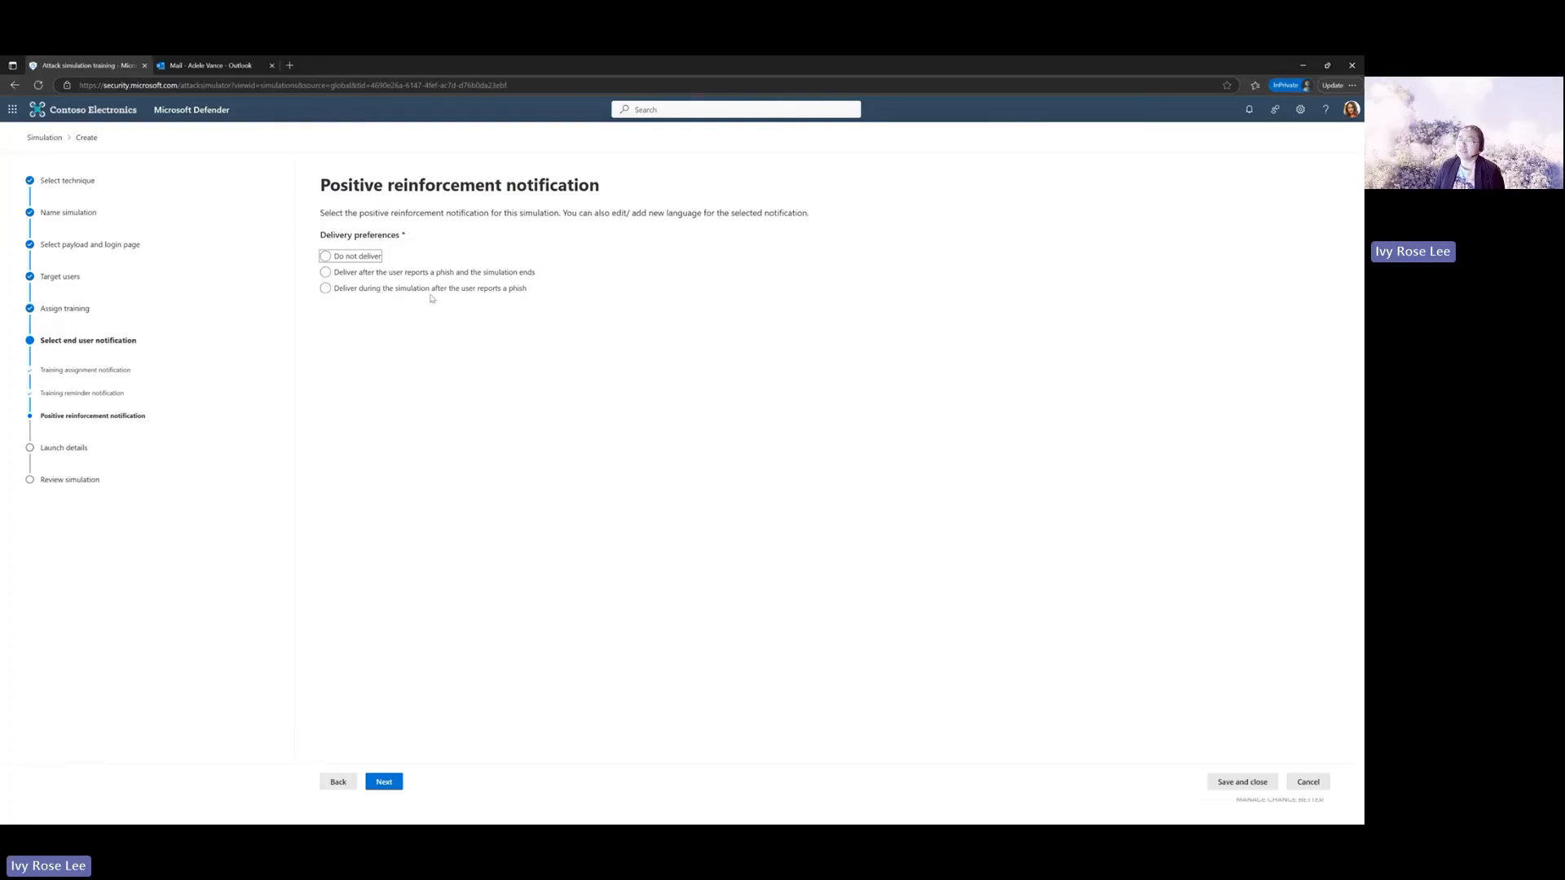
left_click(325, 290)
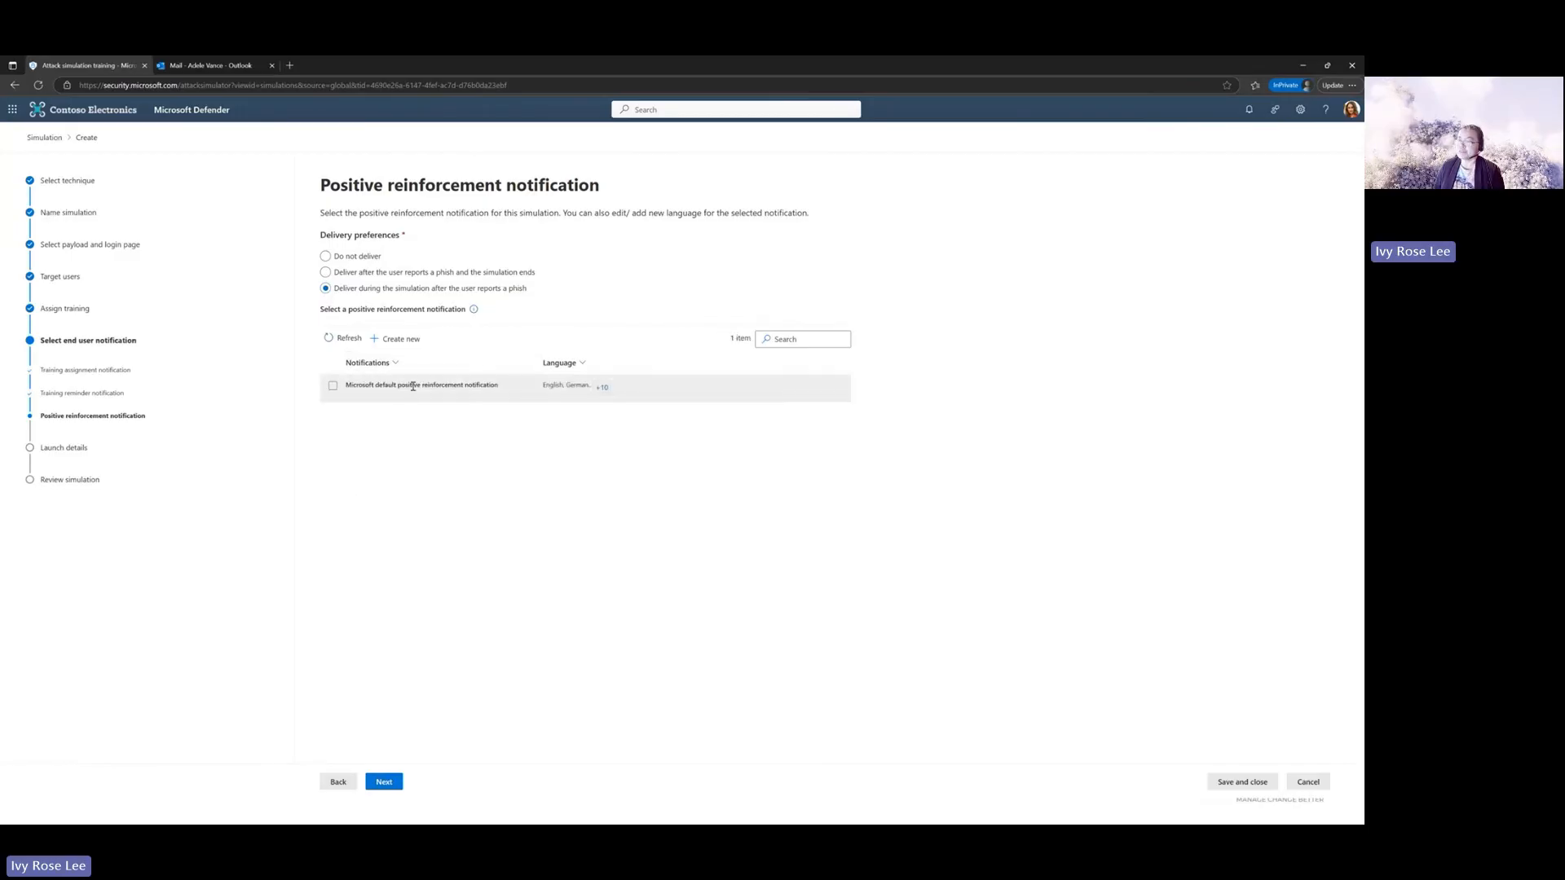
left_click(413, 385)
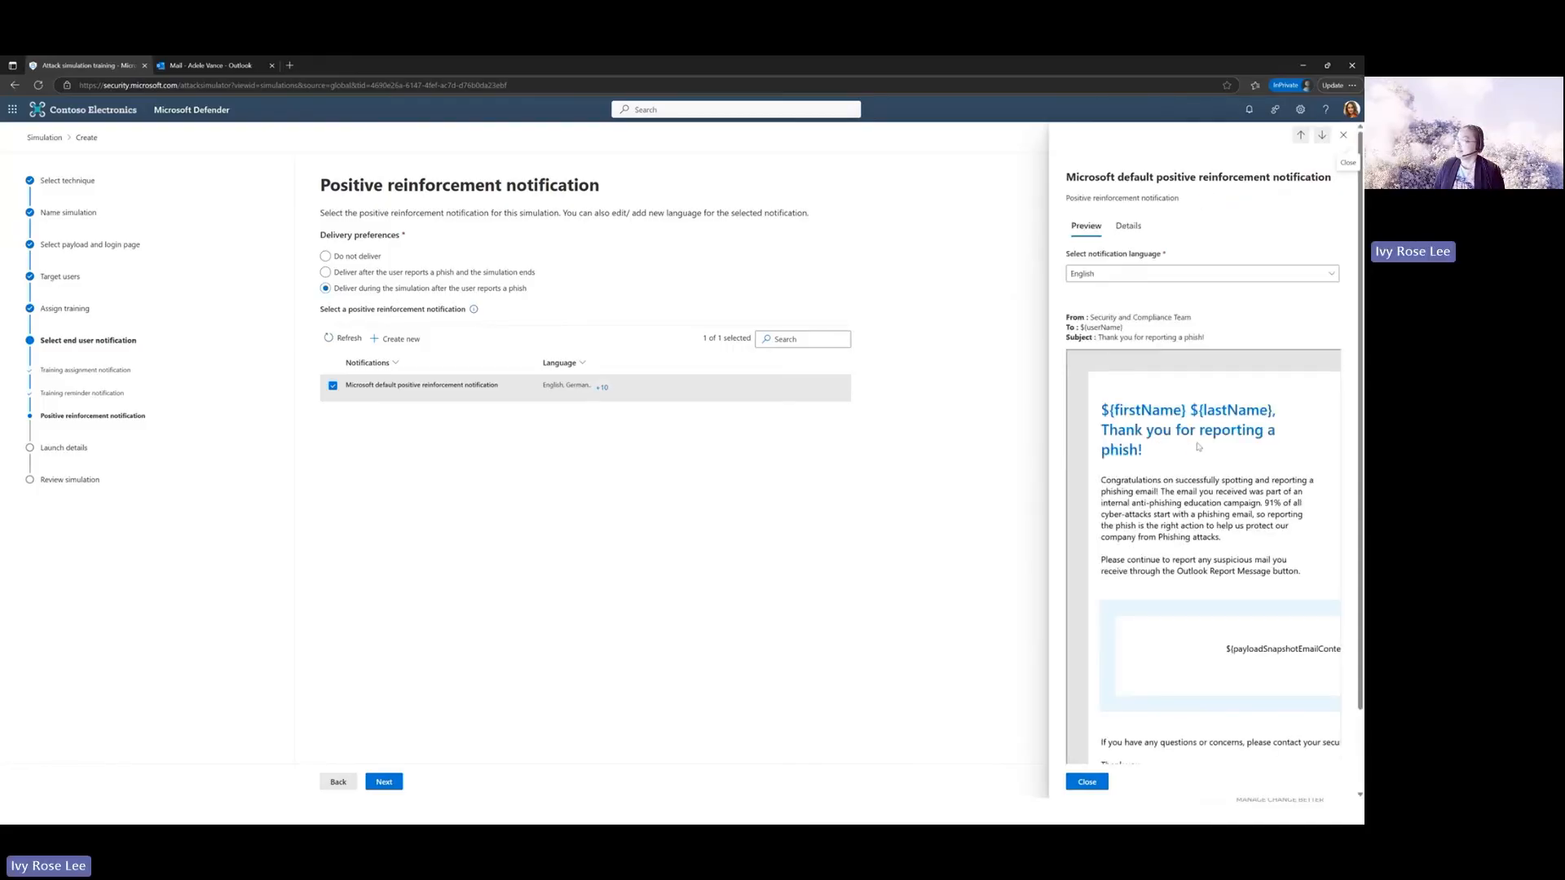
scroll(1179, 489, "down", 1)
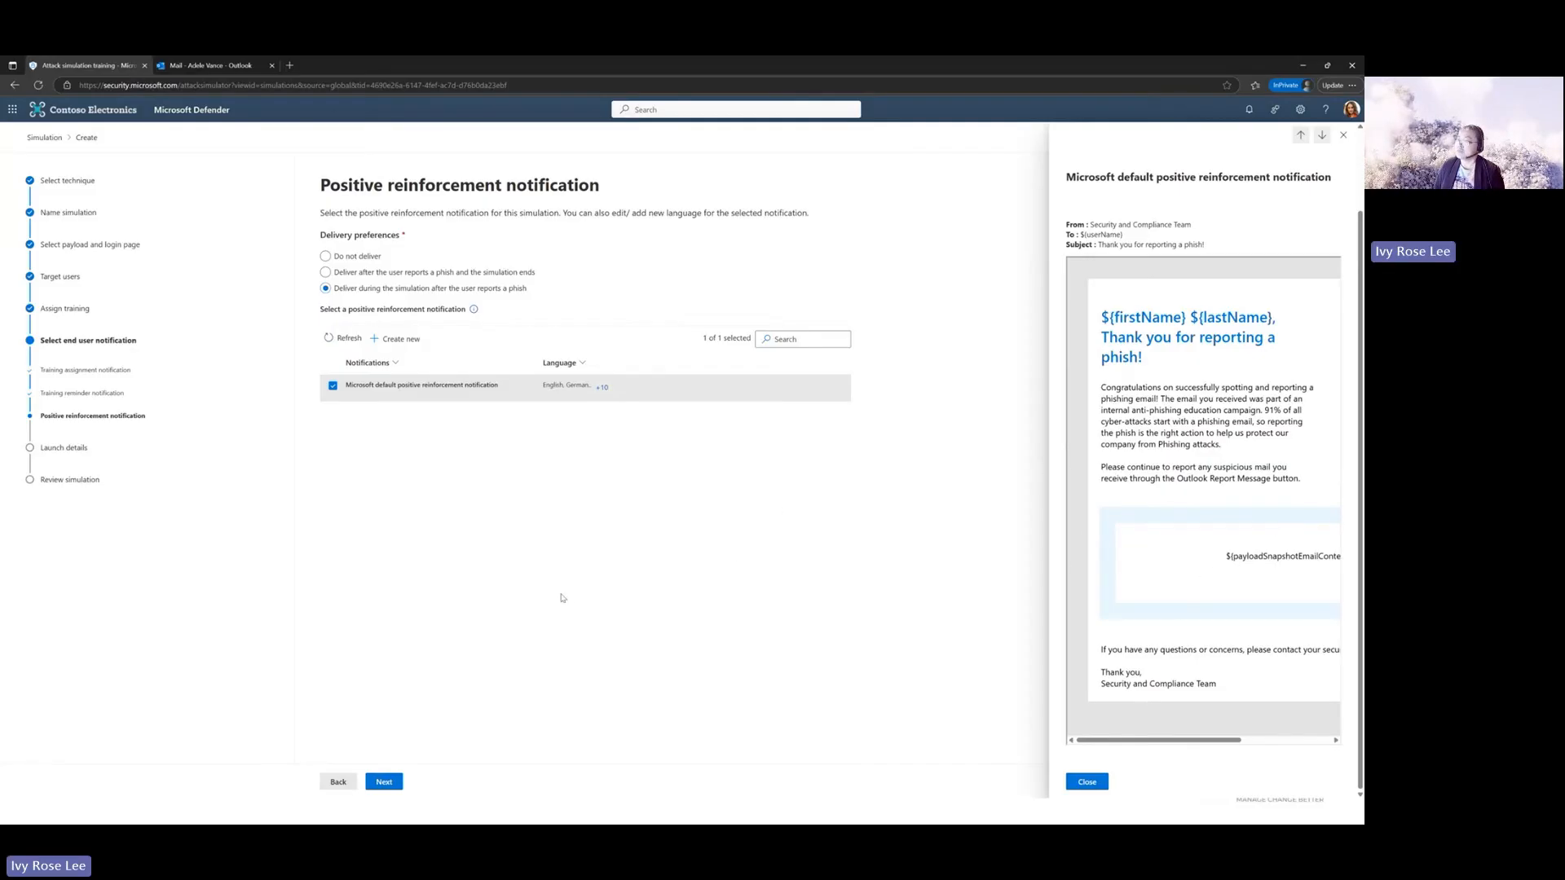
left_click(384, 784)
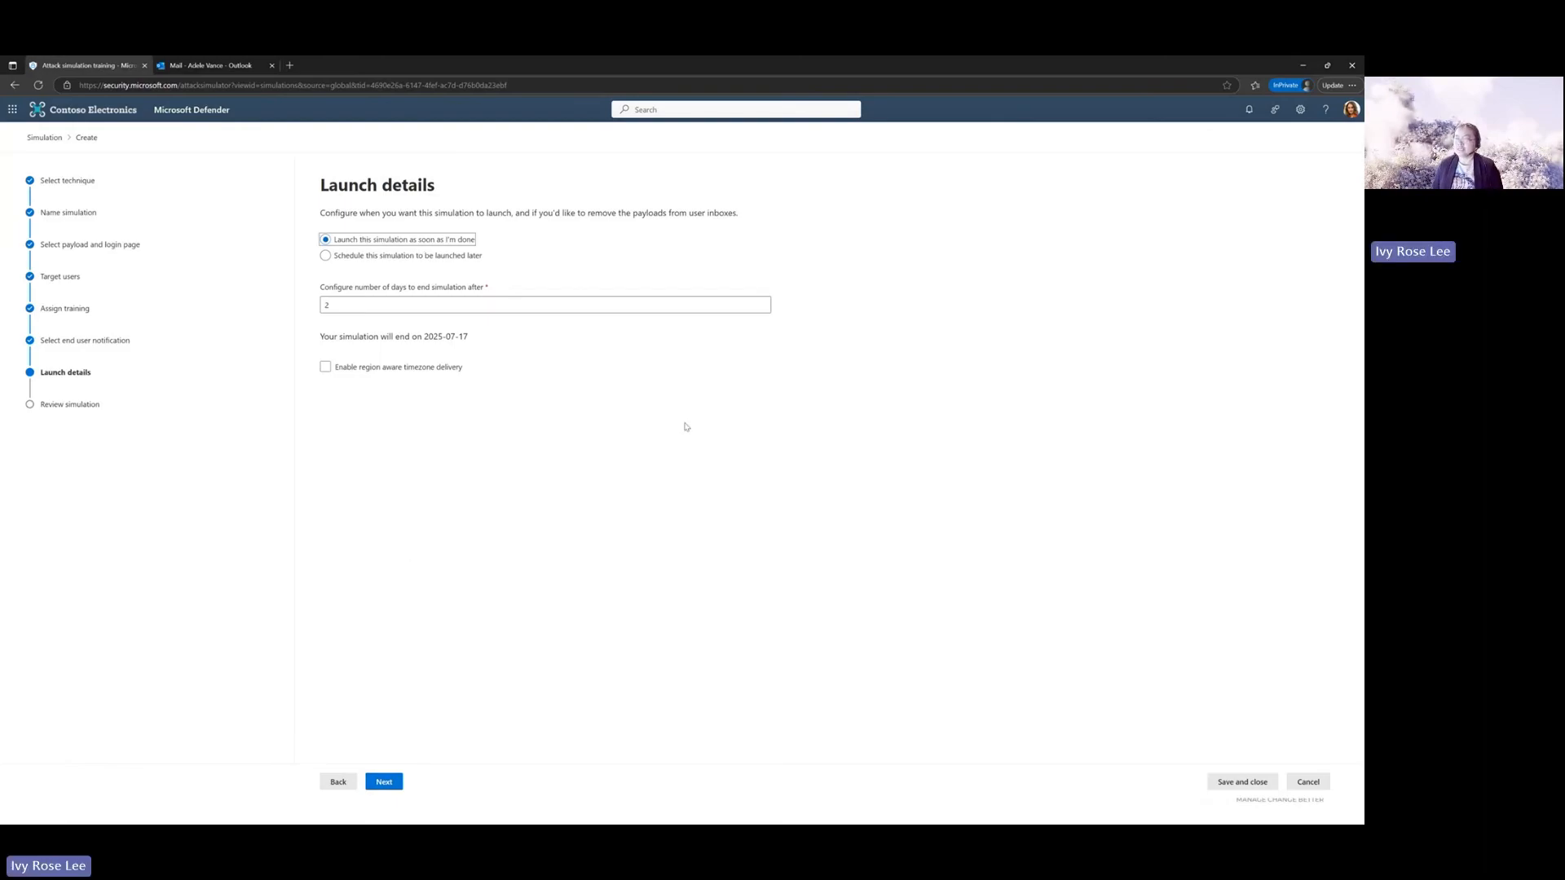
- Schedule the simulation to be launched later, with Thu Jul 17 2025 as the launch date
left_click(343, 262)
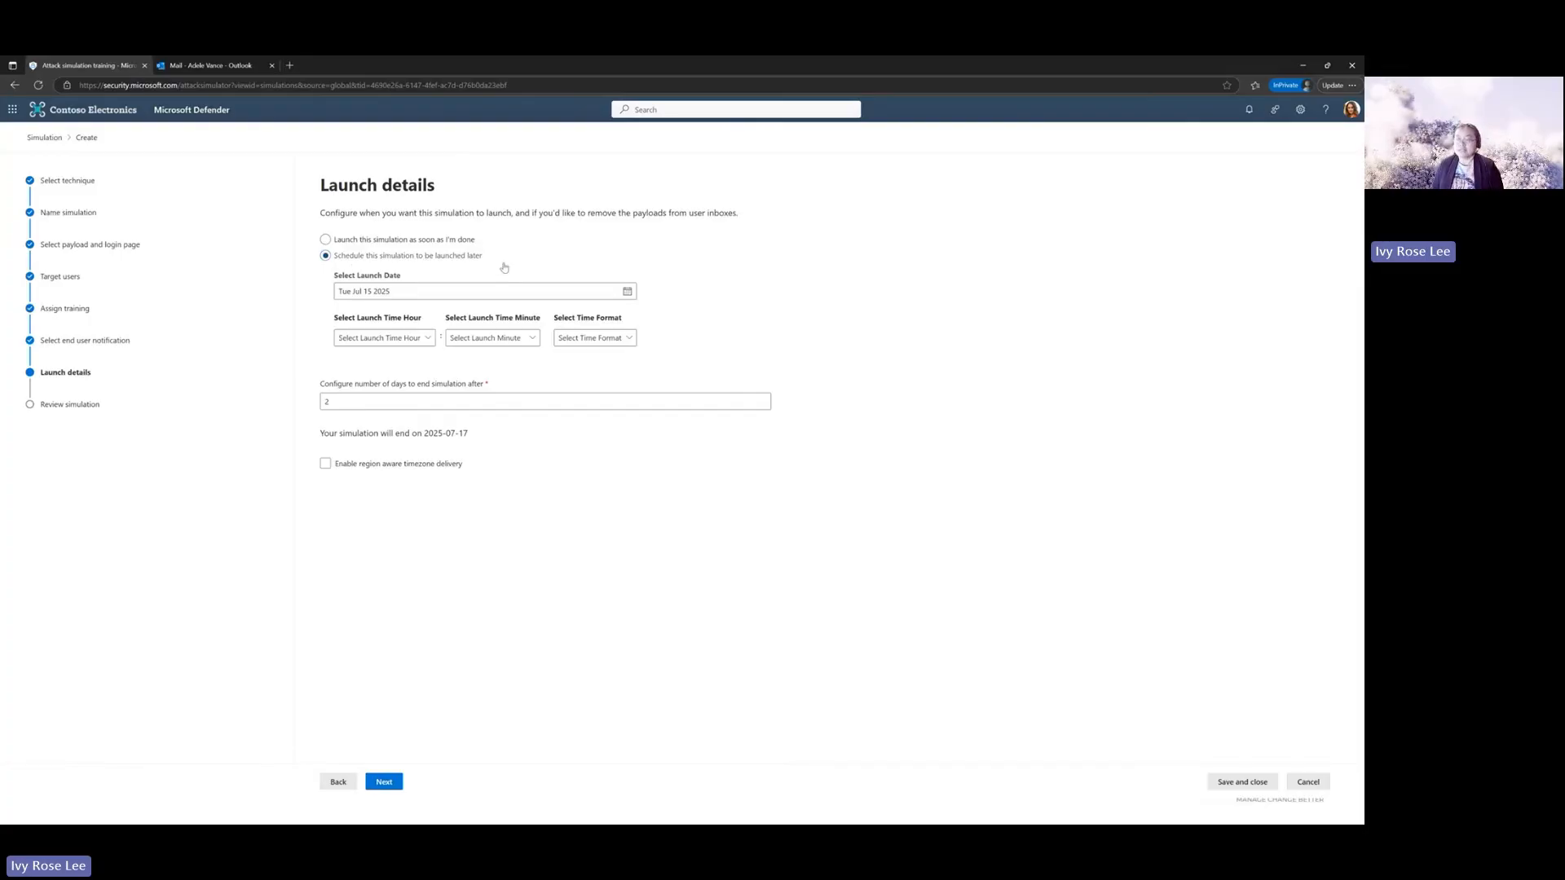
left_click(625, 295)
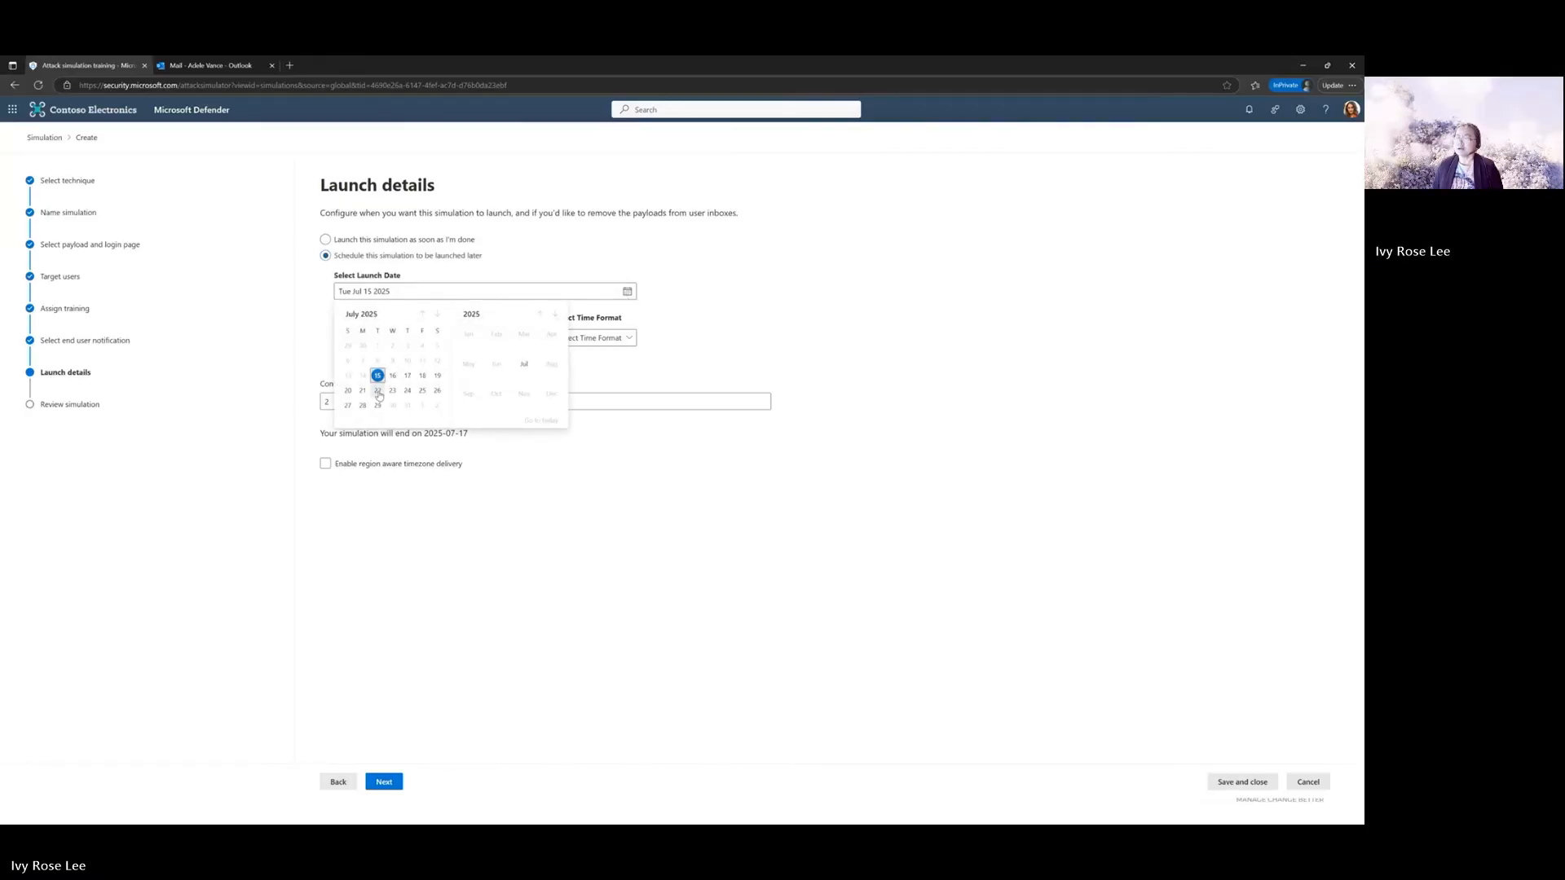
left_click(377, 392)
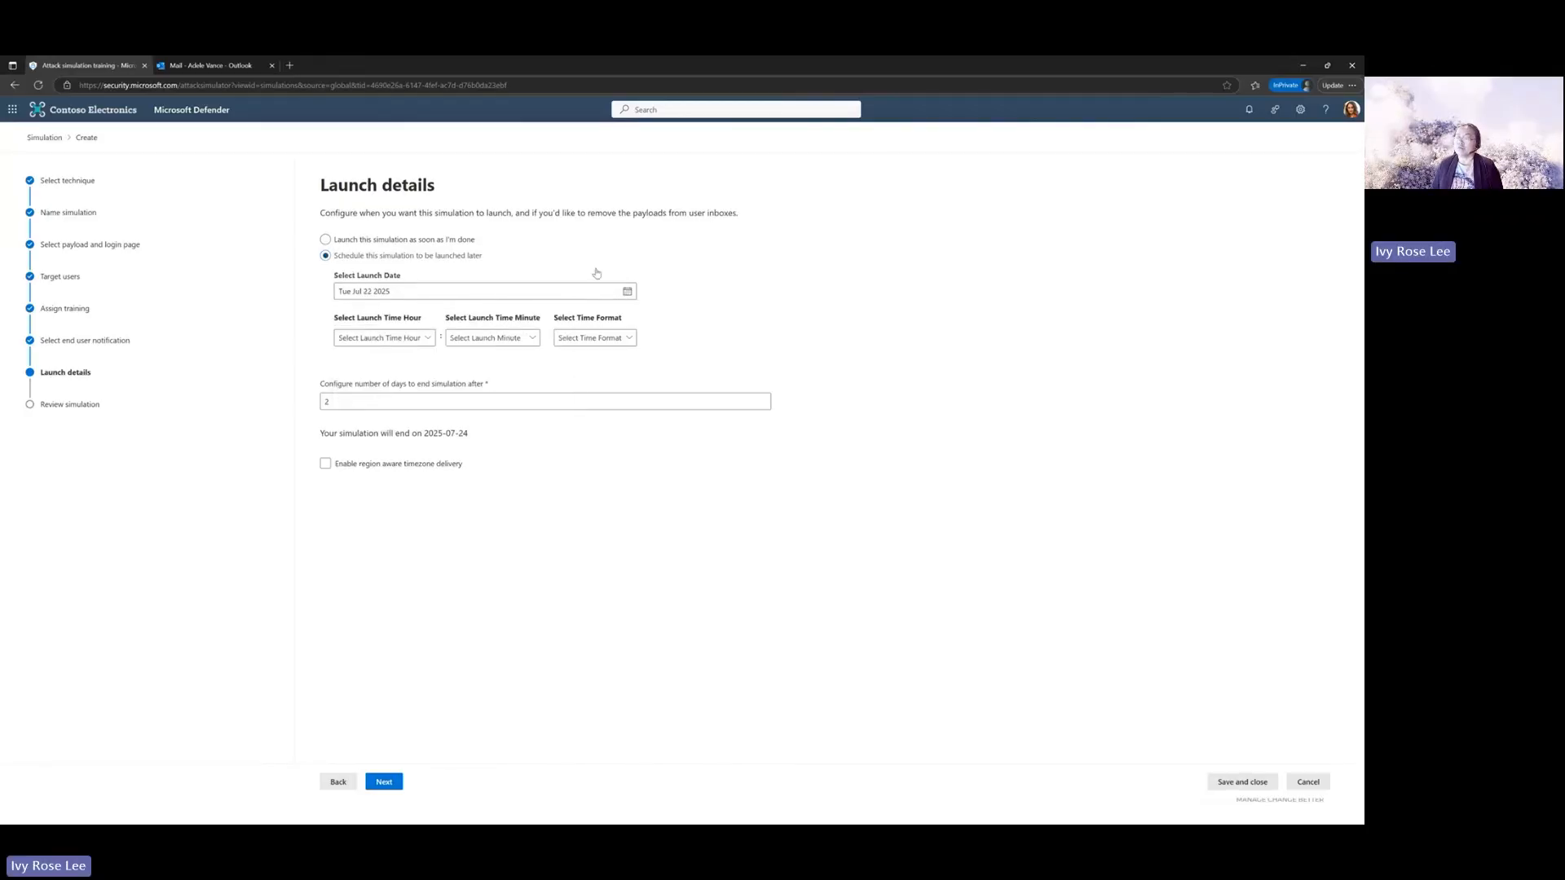
left_click(626, 292)
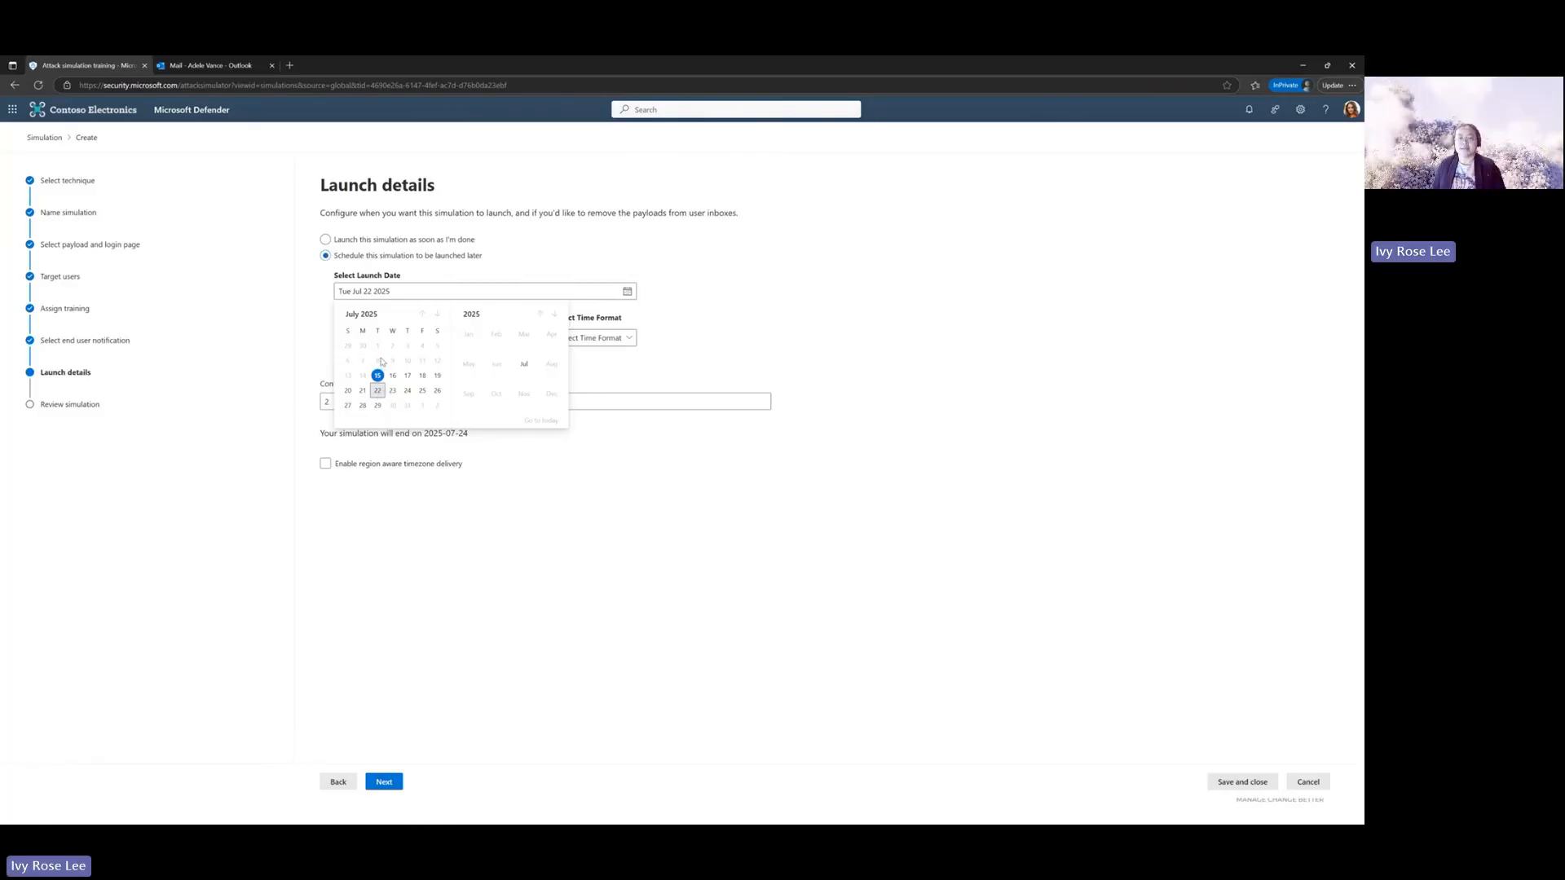
left_click(530, 464)
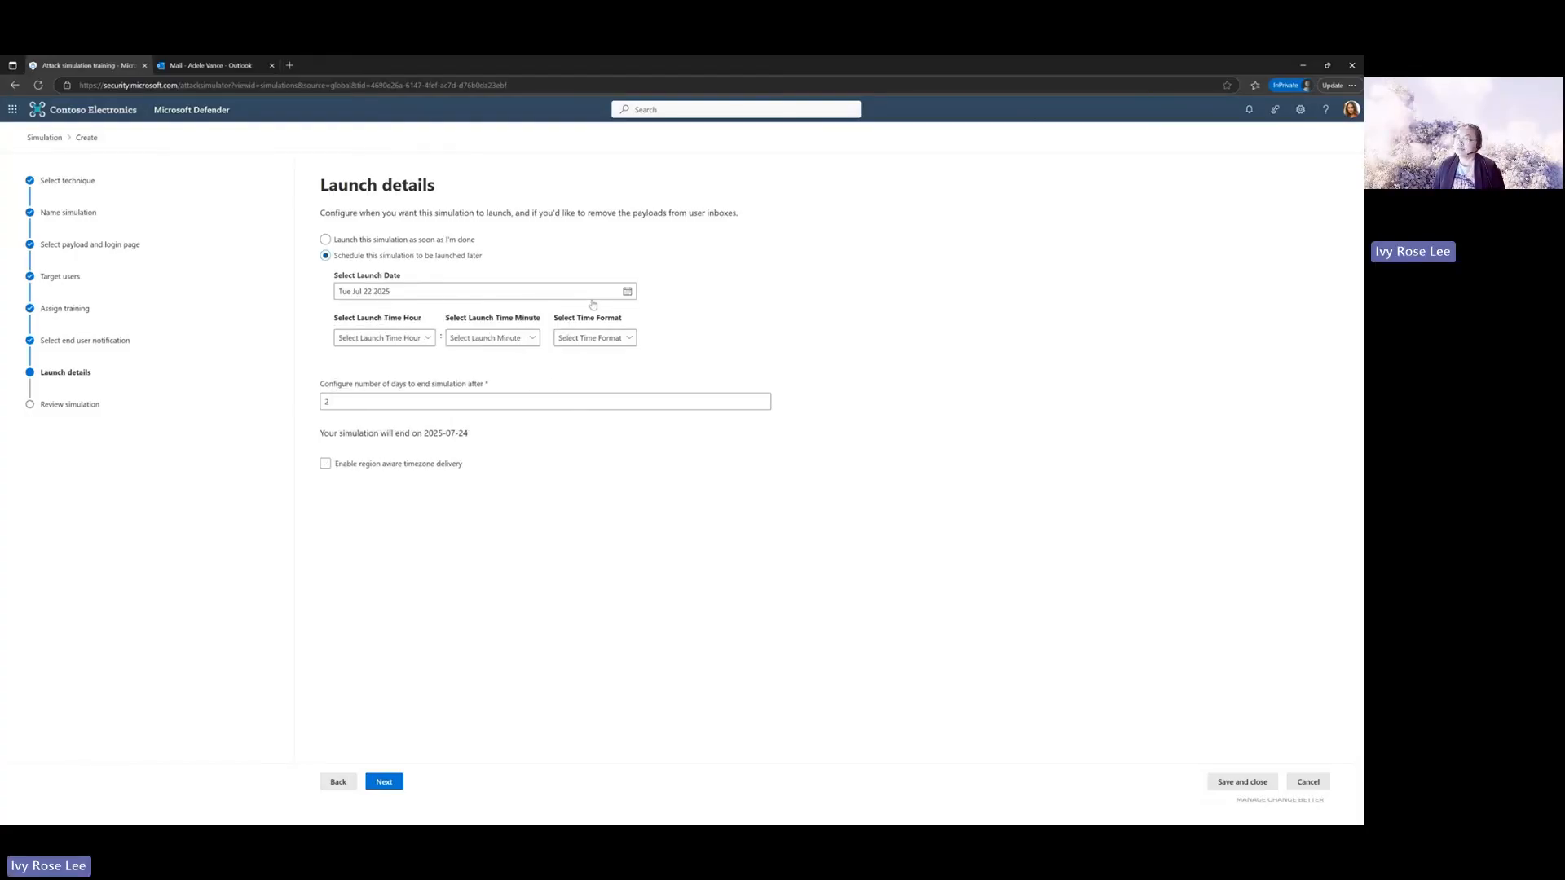
left_click(506, 295)
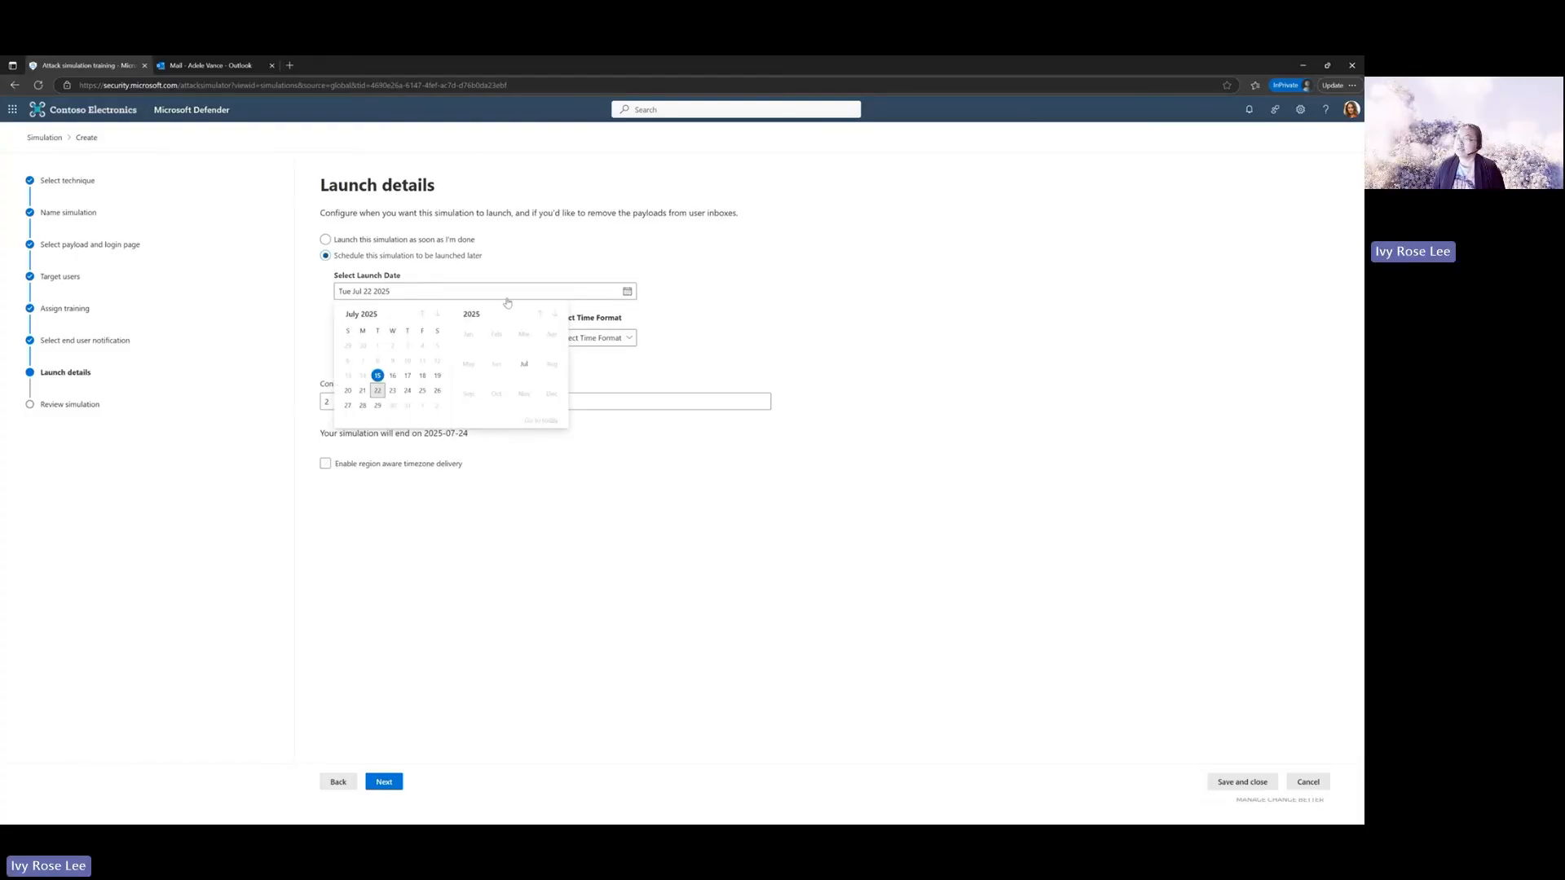
left_click(408, 375)
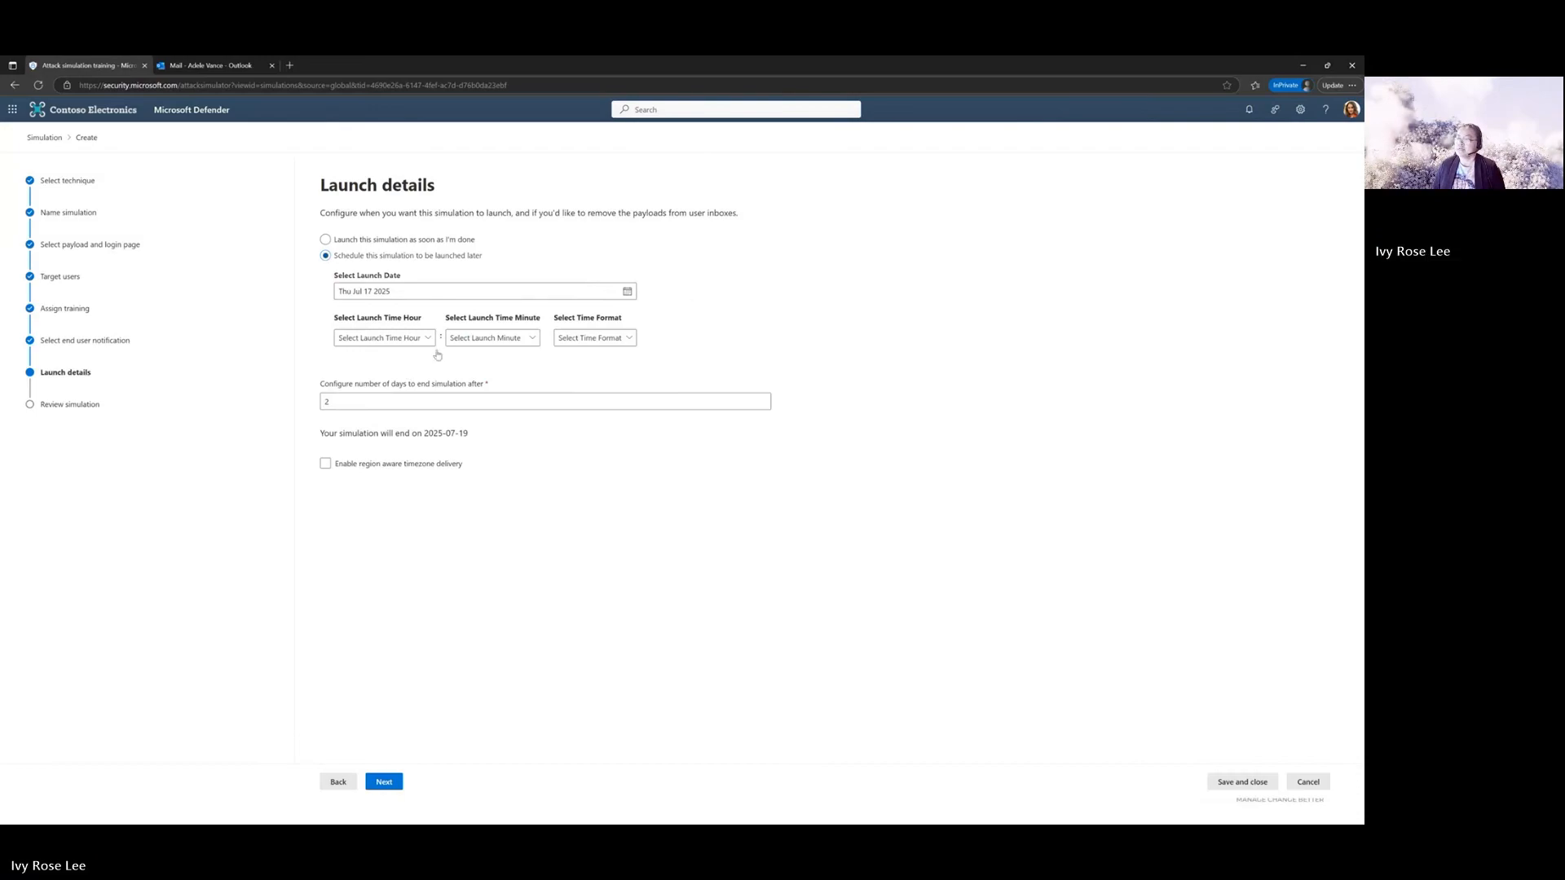
- Set the scheduled launch time to 10:15 AM
left_click(410, 343)
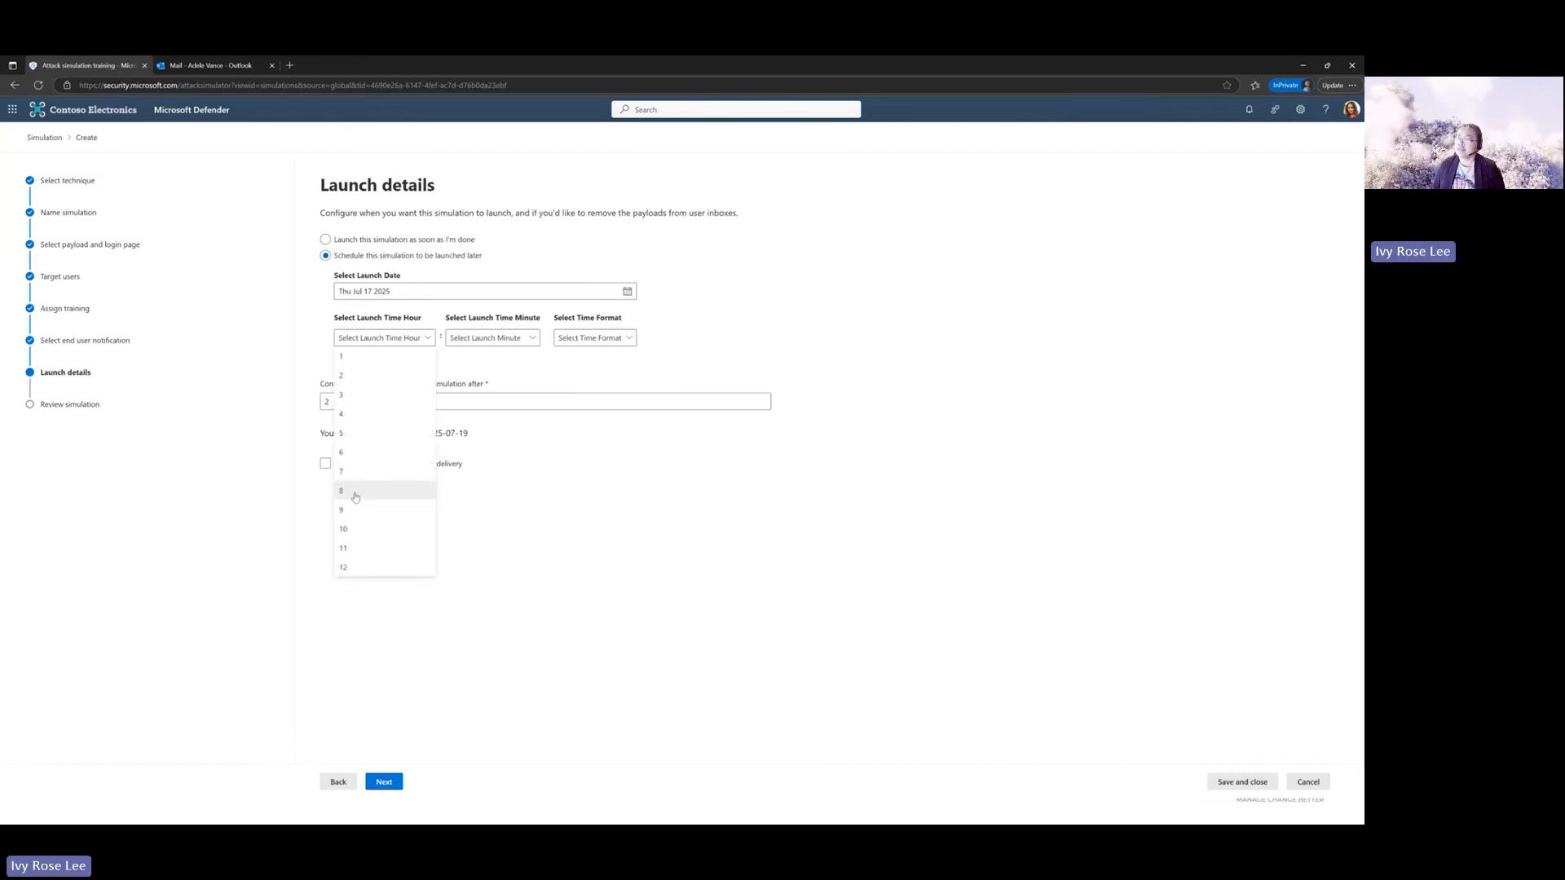
left_click(348, 534)
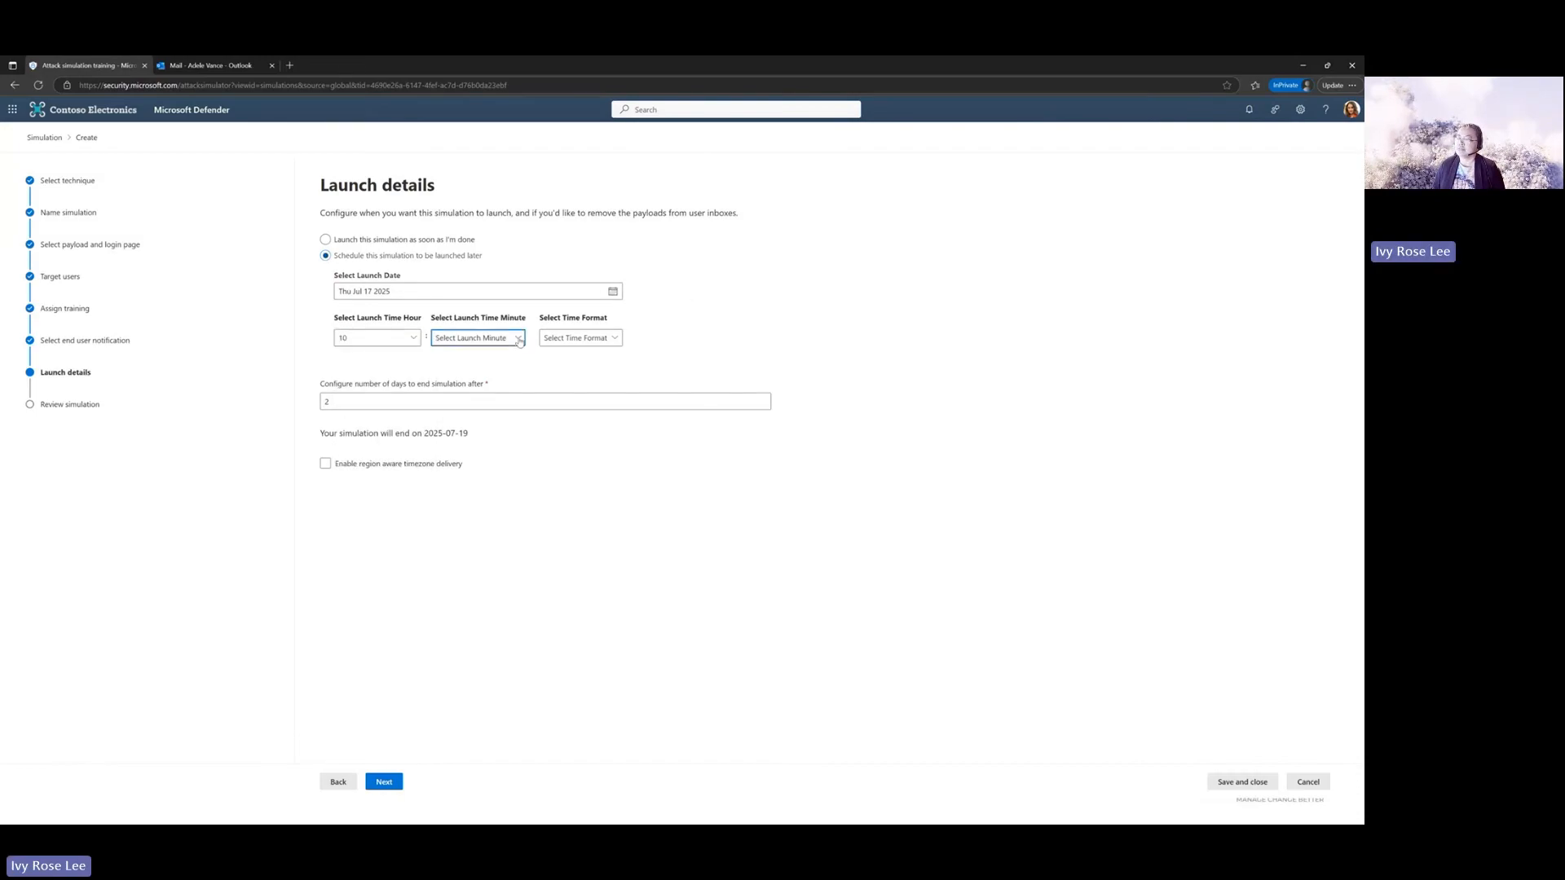
left_click(478, 338)
left_click(535, 399)
left_click(585, 341)
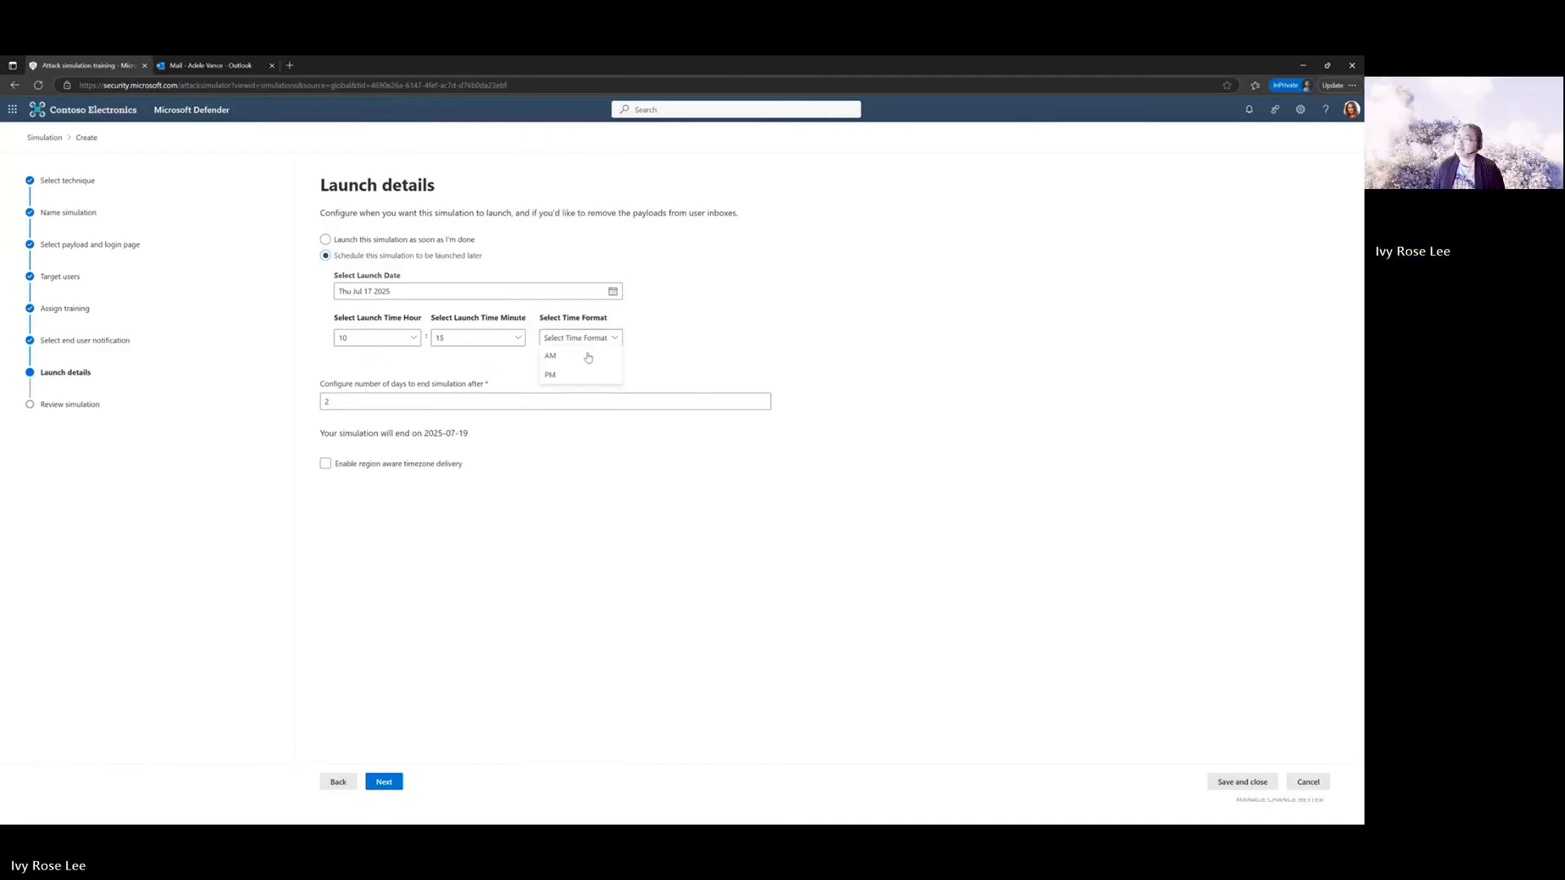
left_click(575, 364)
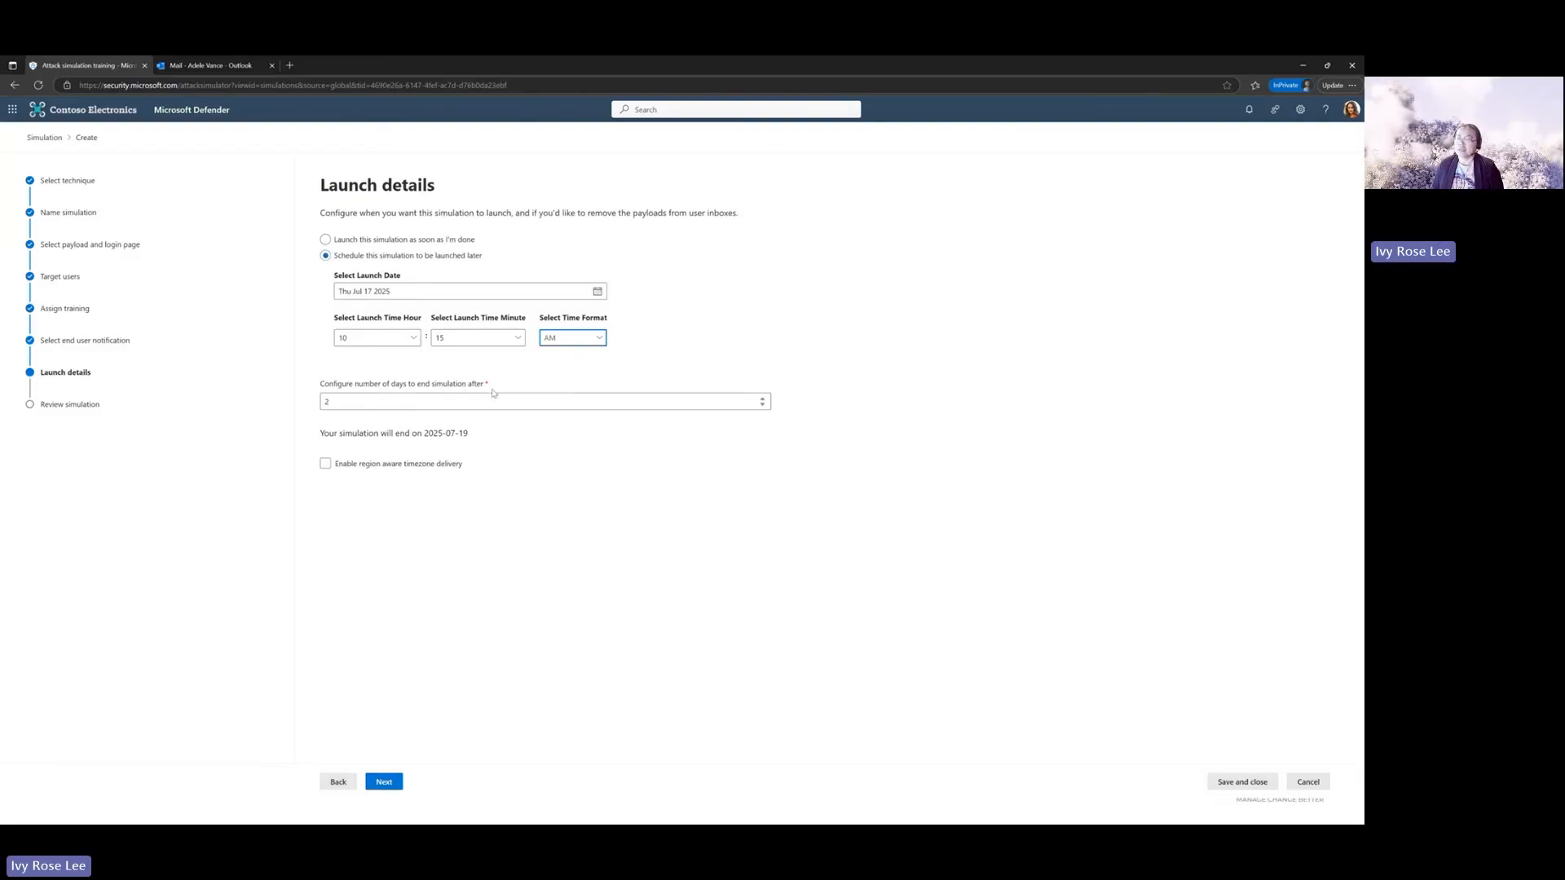
- Set the number of days after which the simulation ends to 7
left_click(719, 399)
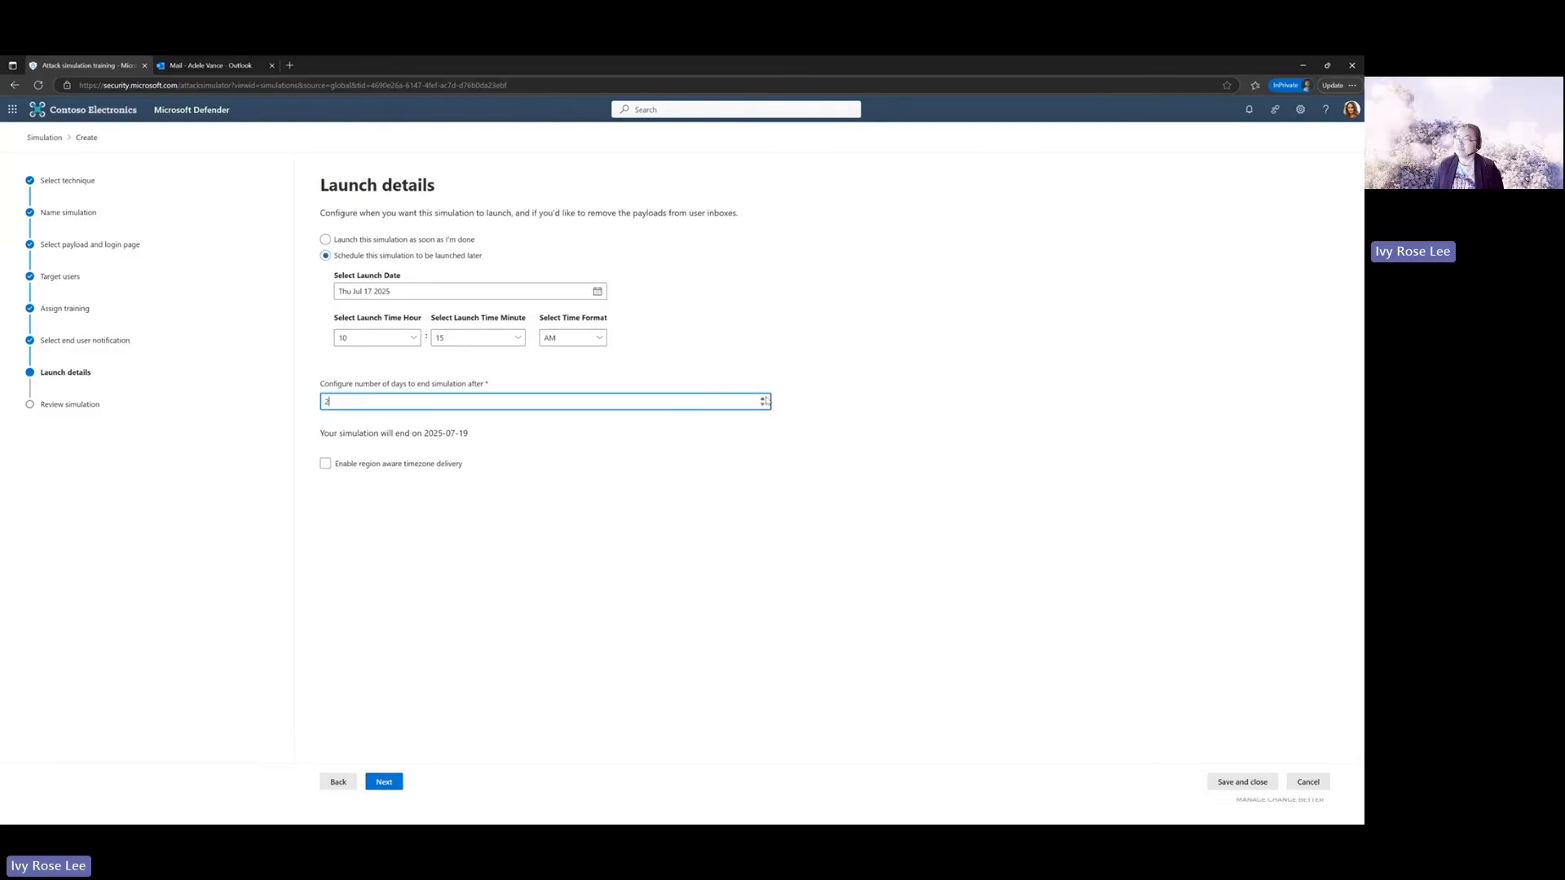
left_click_drag(348, 401, 303, 406)
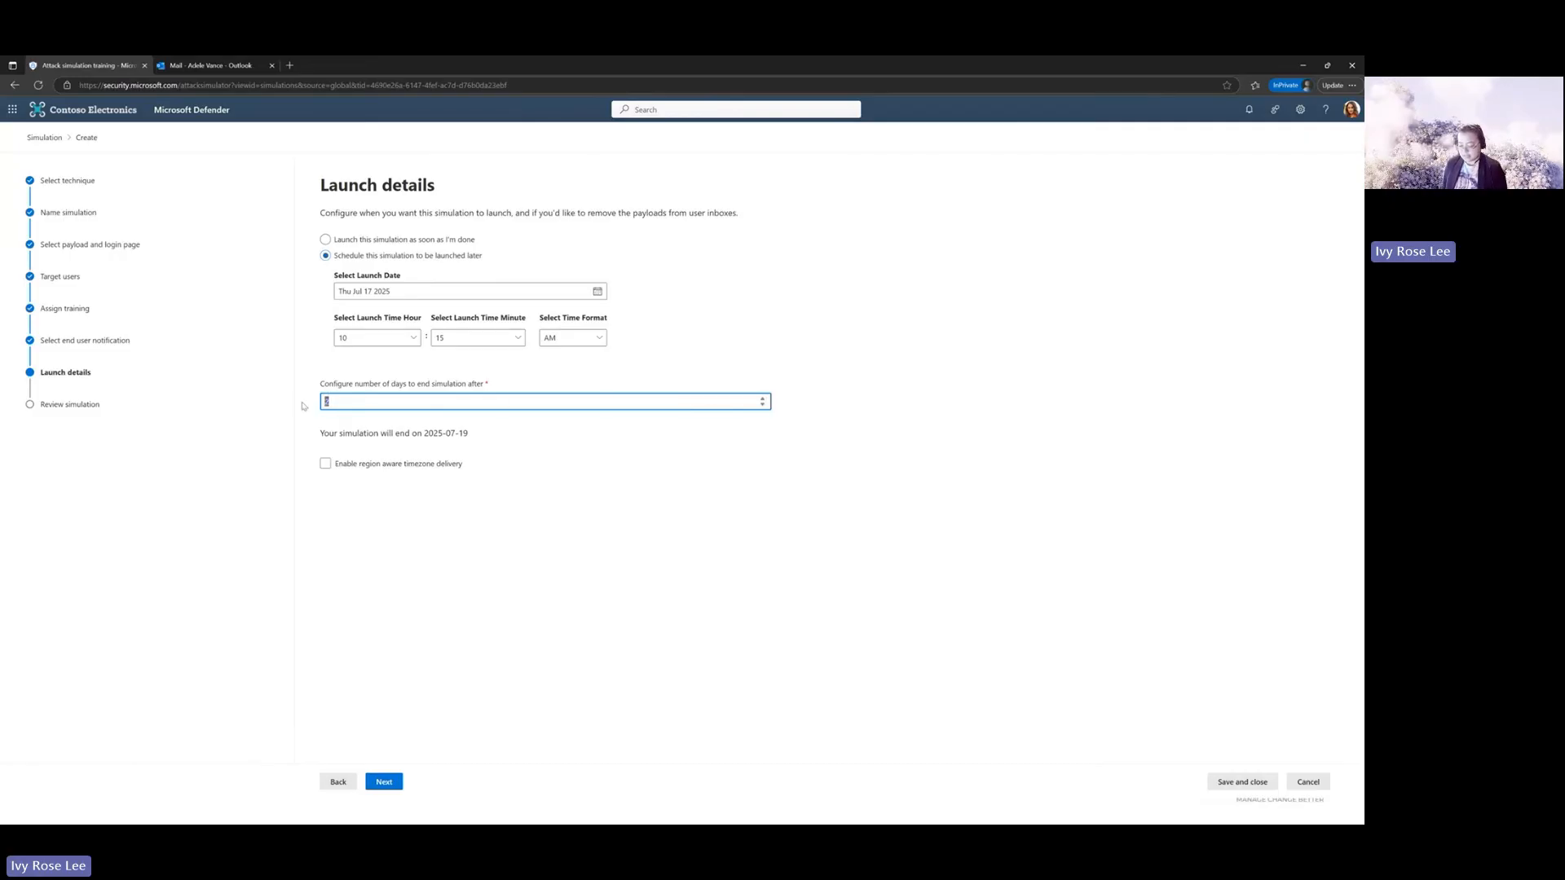
type("7")
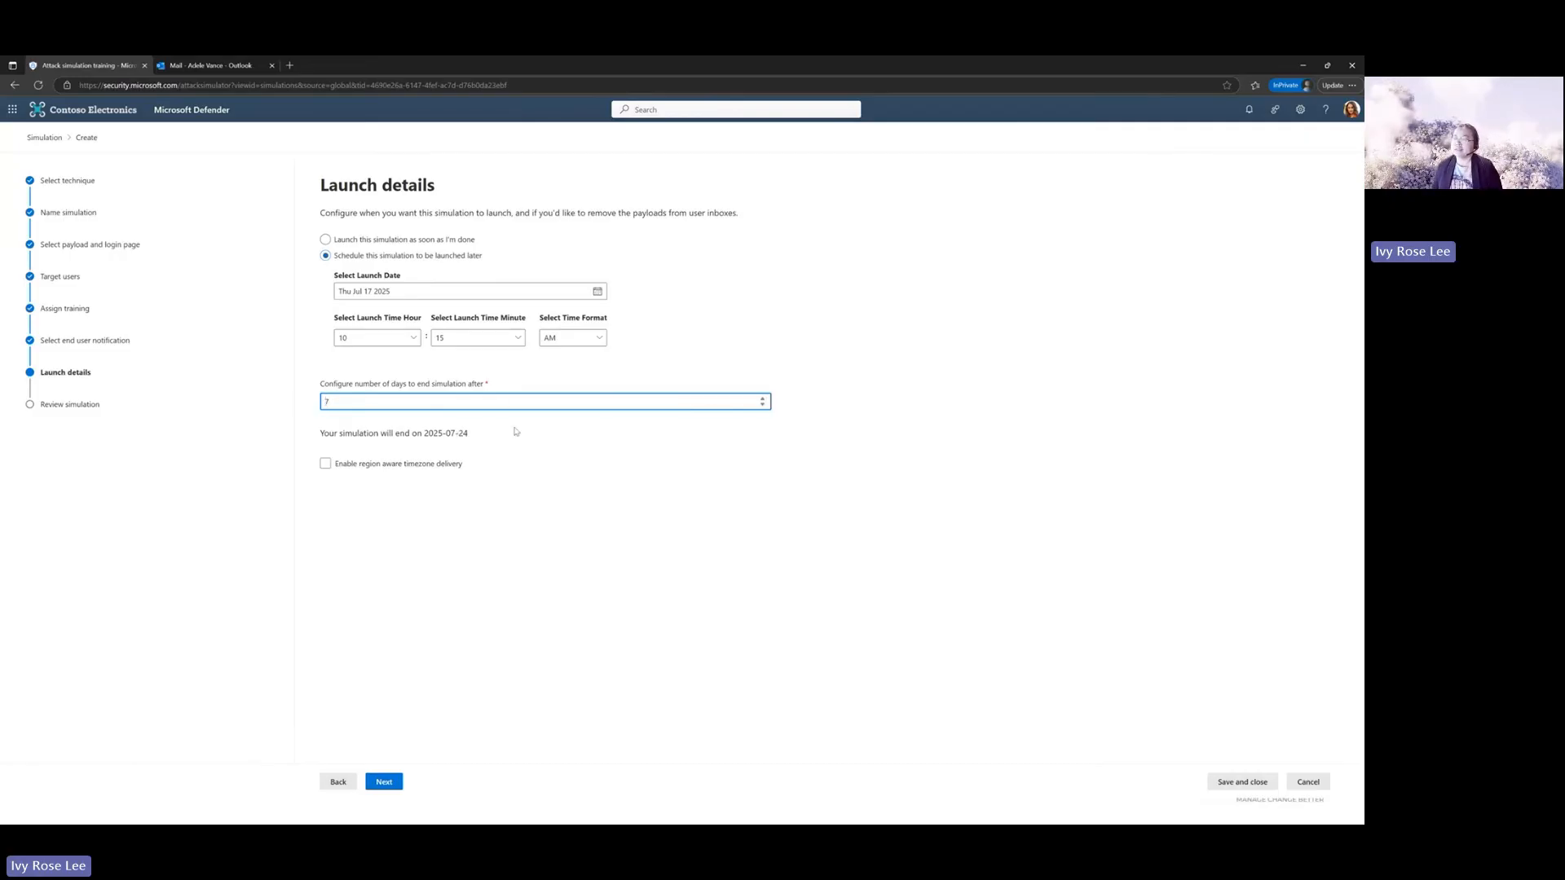
left_click(514, 436)
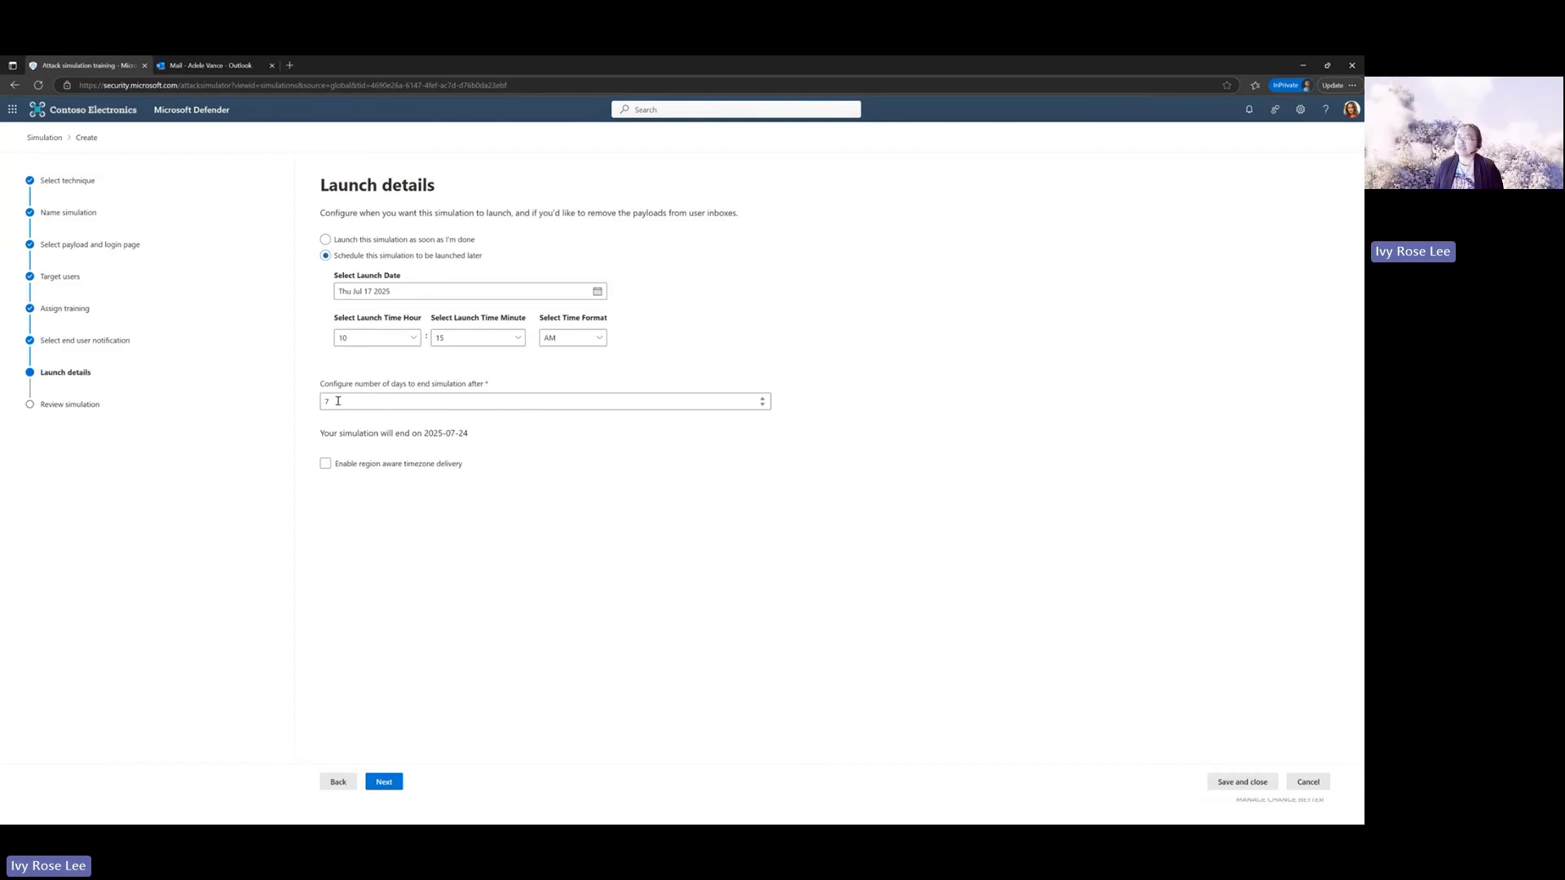
left_click(338, 401)
left_click(537, 429)
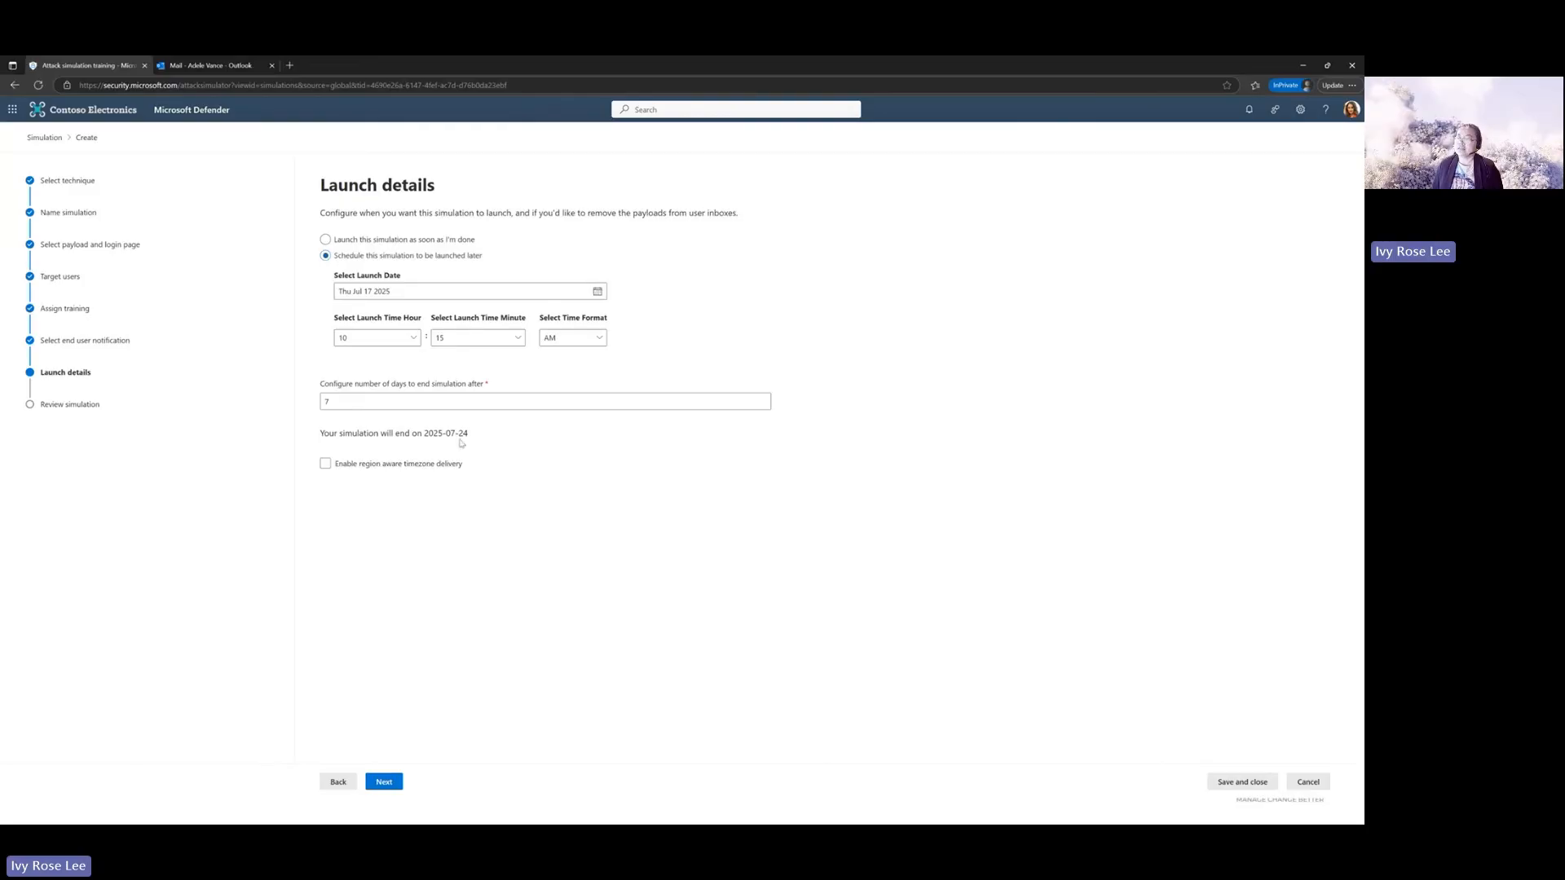
- Enable region aware timezone delivery, set the simulation to launch as soon as setup is done, and proceed to the review
left_click(325, 463)
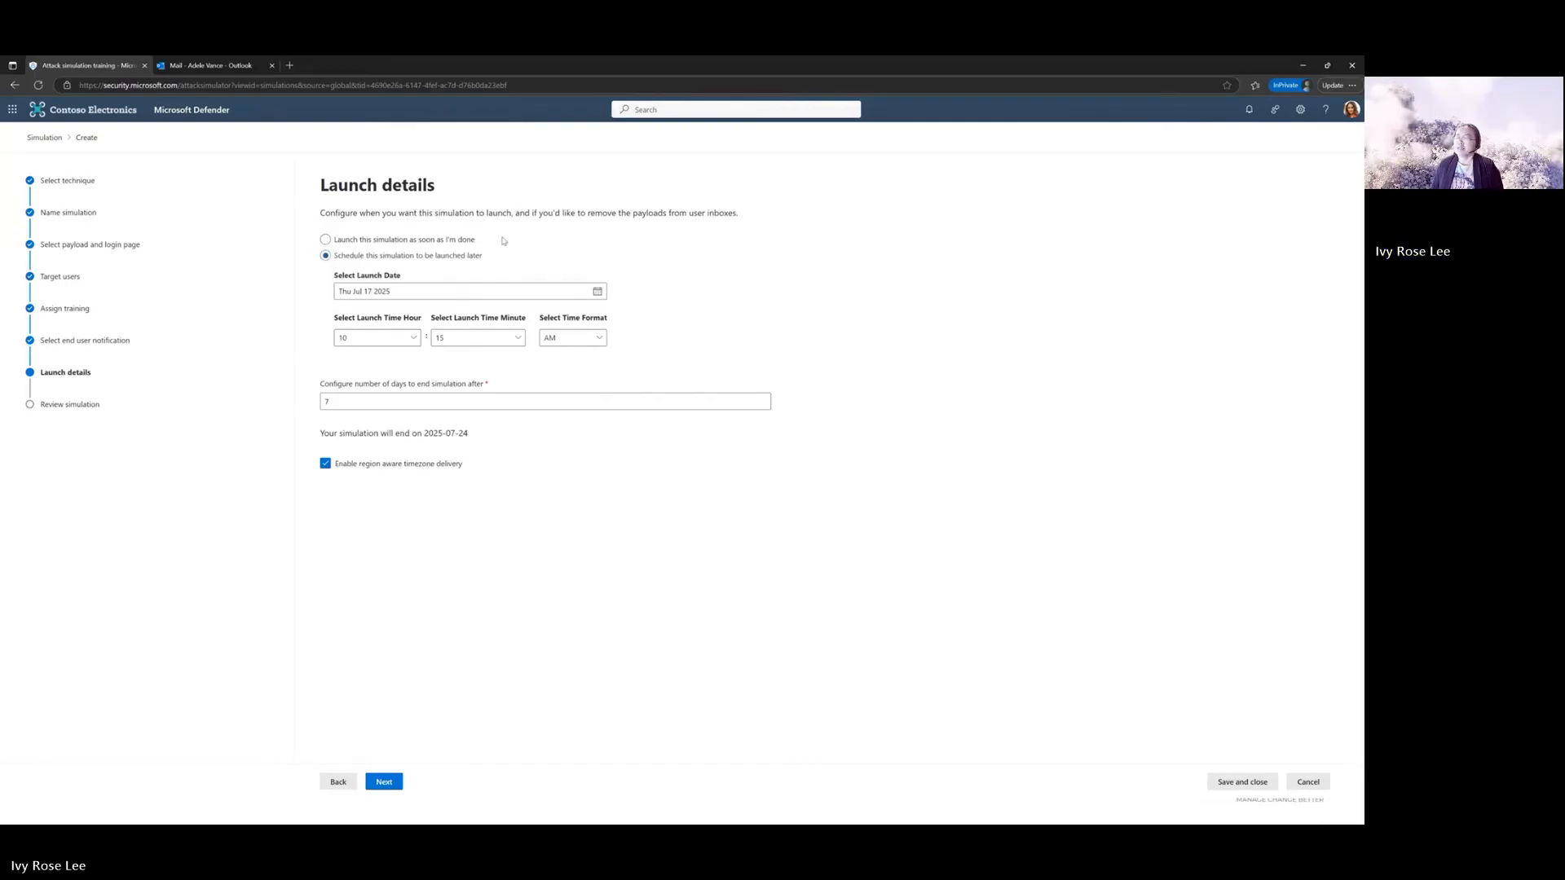
left_click(355, 238)
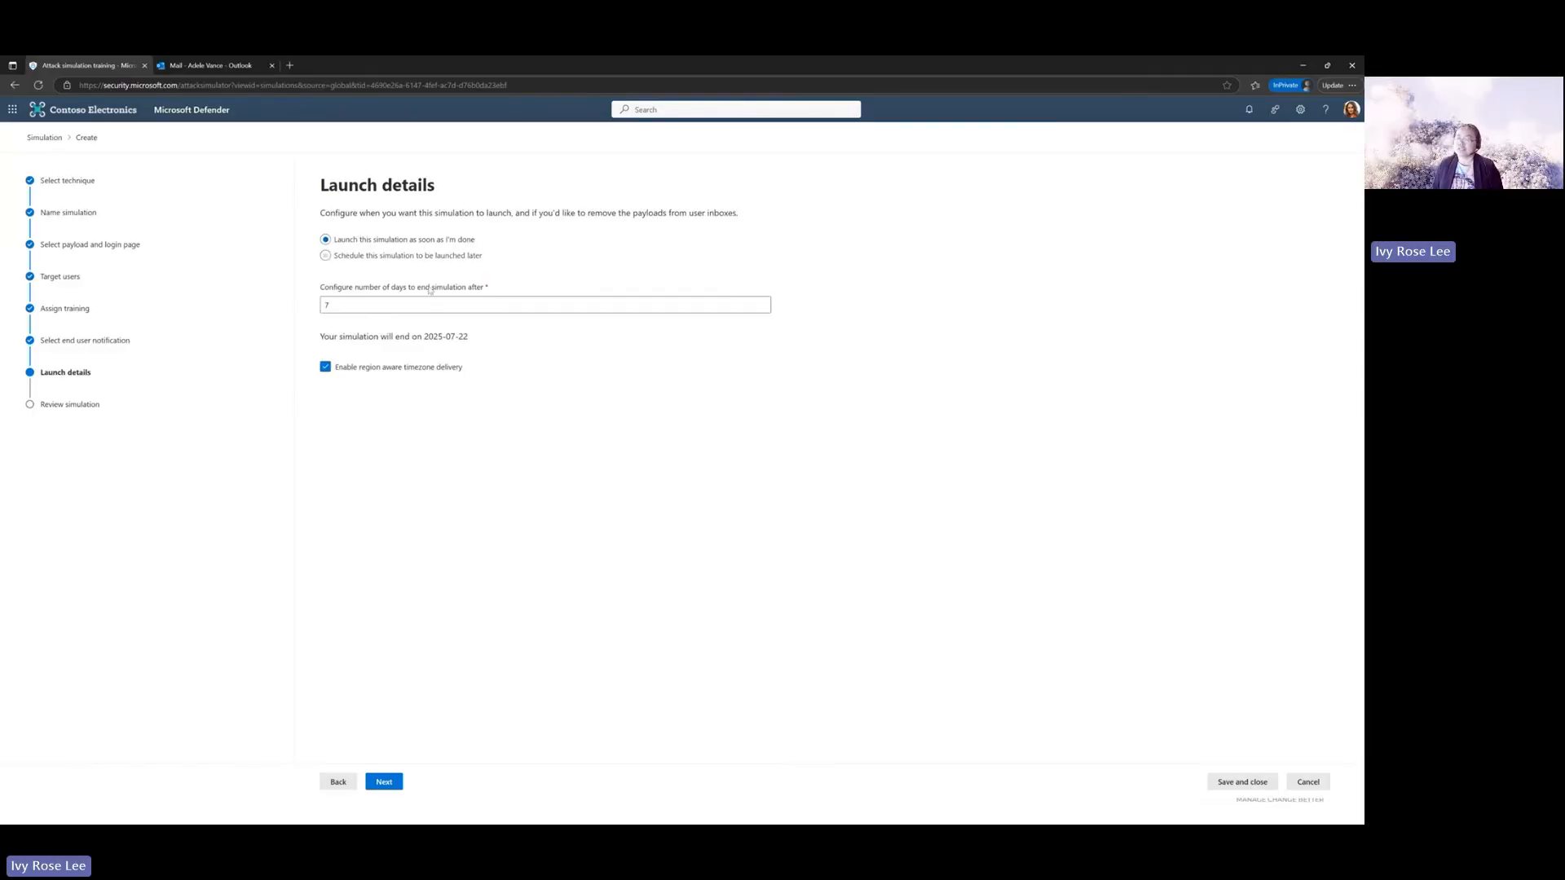
left_click(384, 782)
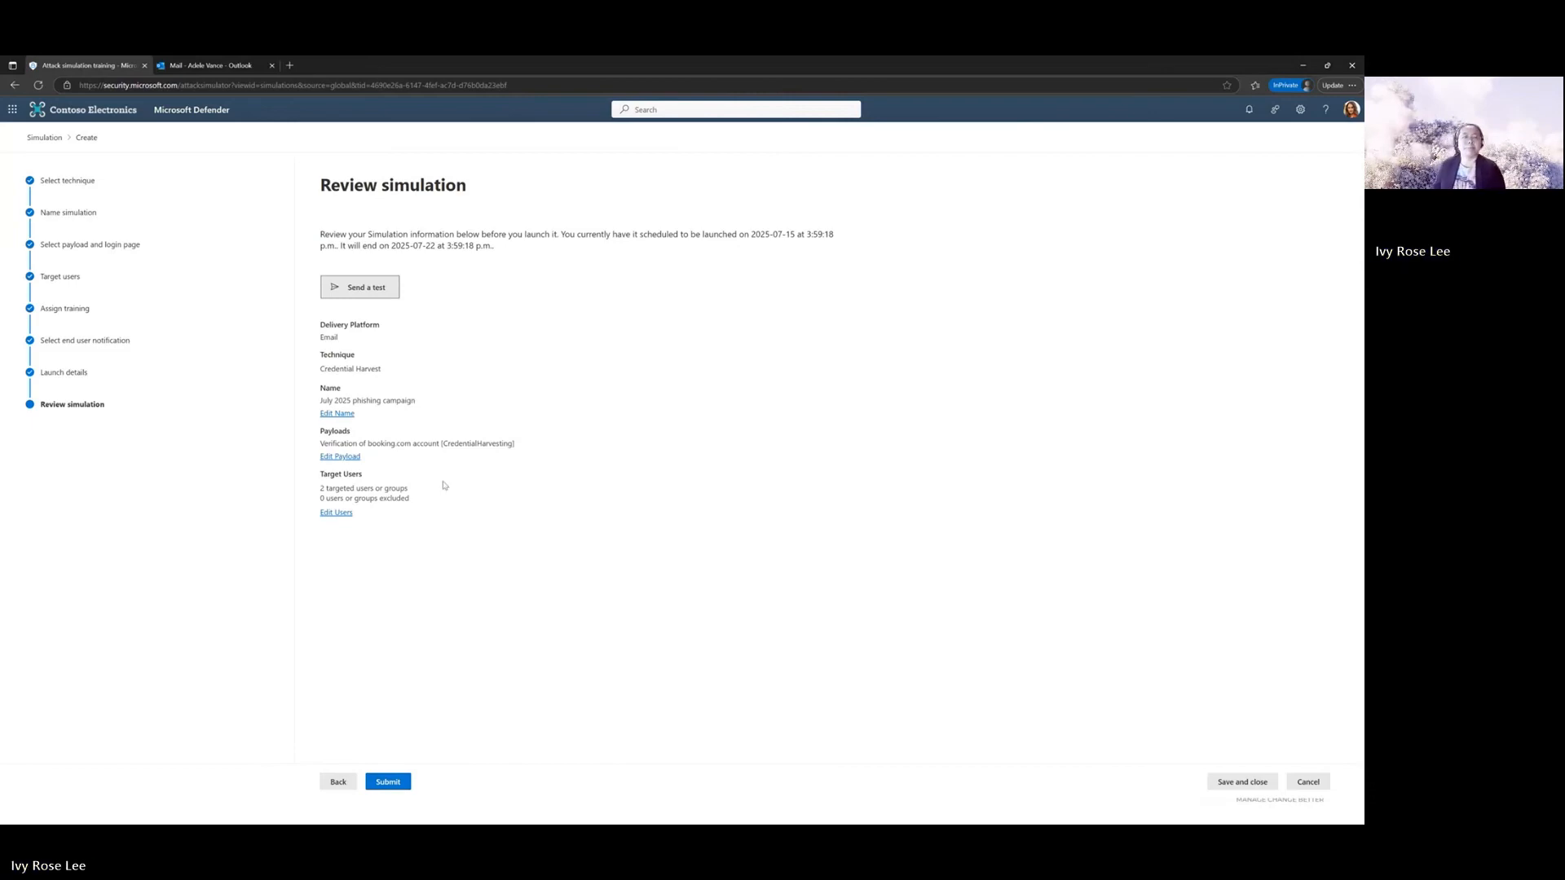
- Send a test email of the payload to the logged-in account, and submit the simulation for launch
left_click(367, 290)
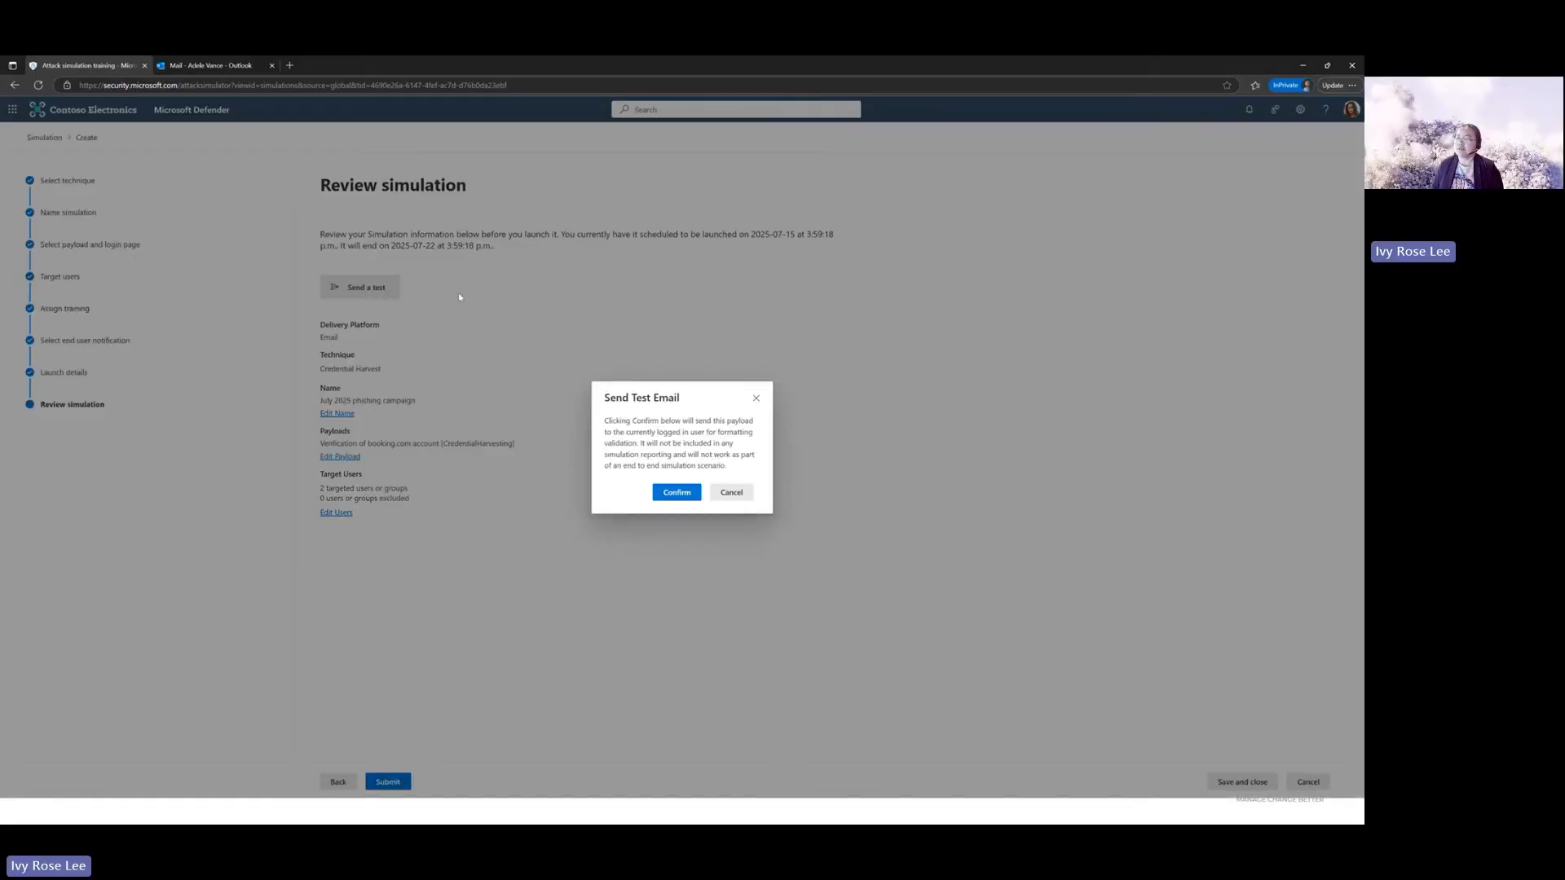
left_click(675, 495)
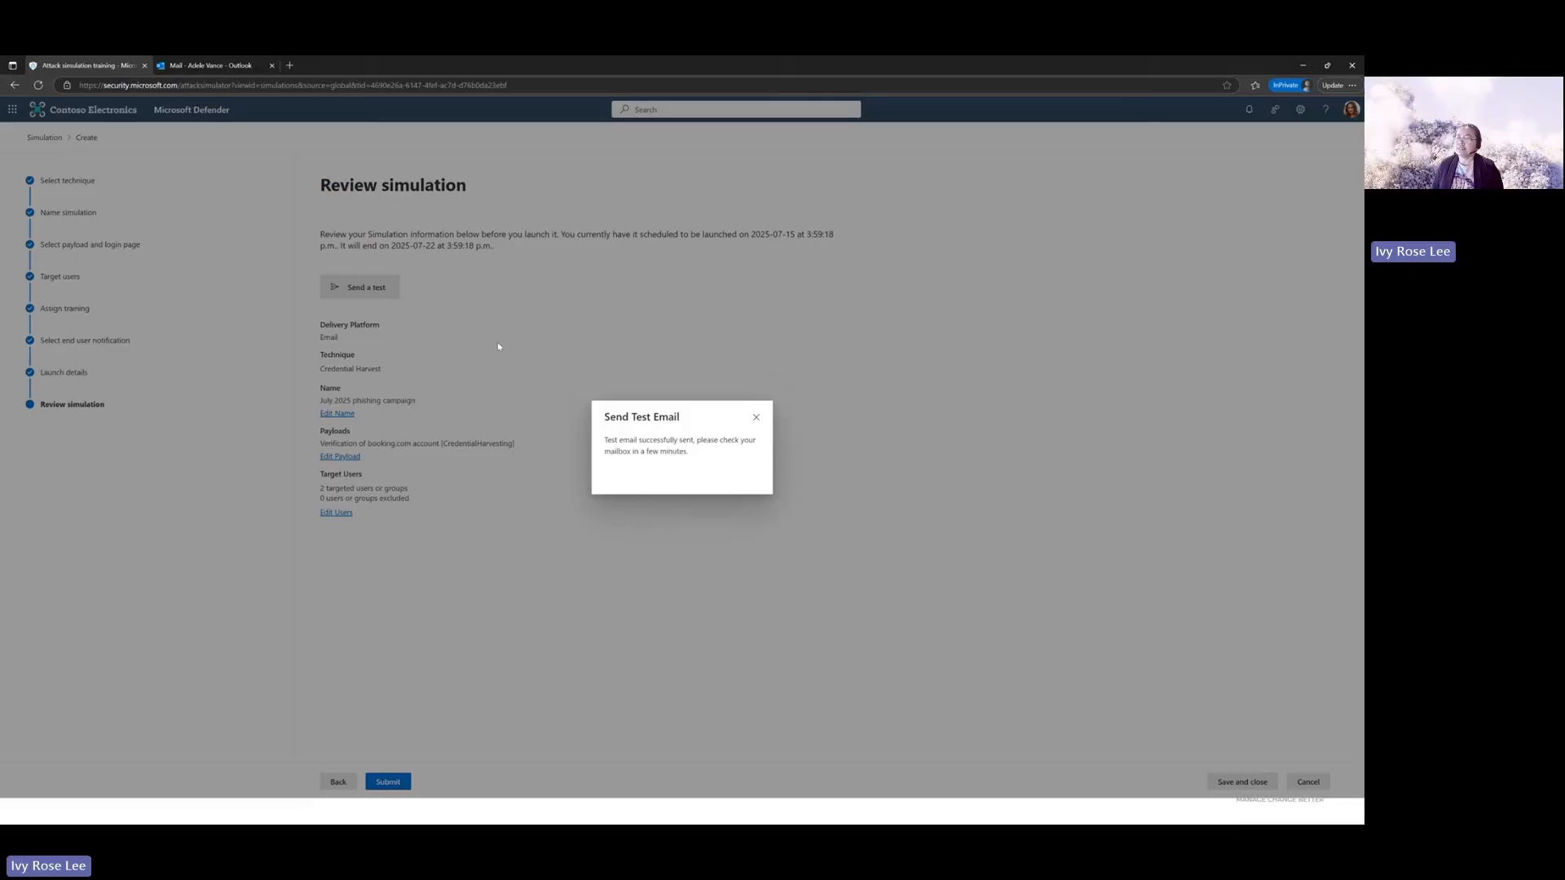
left_click(756, 419)
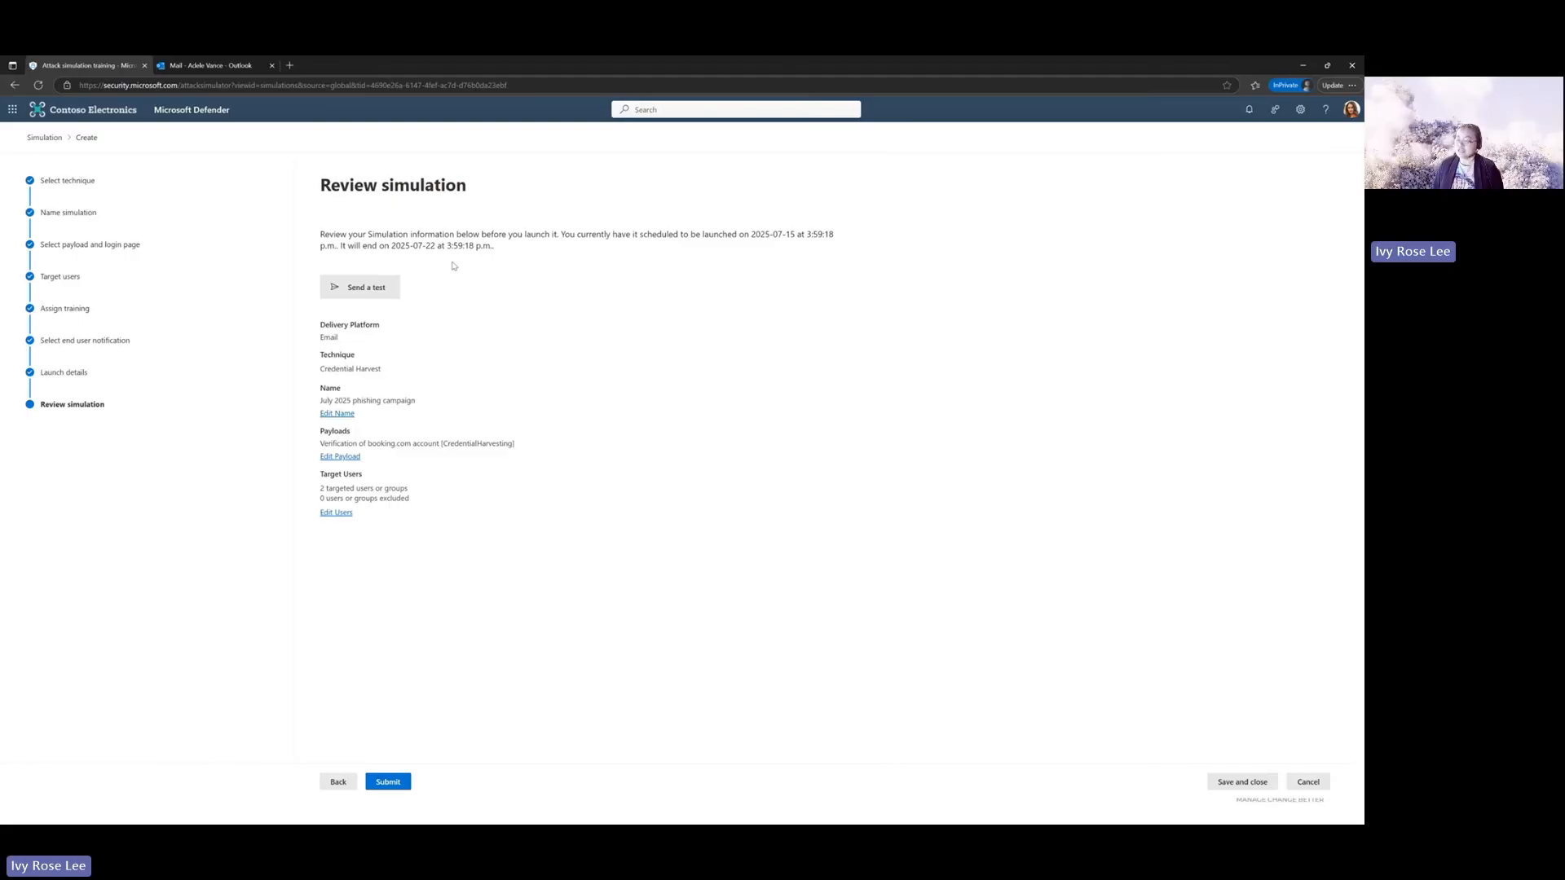
left_click(389, 782)
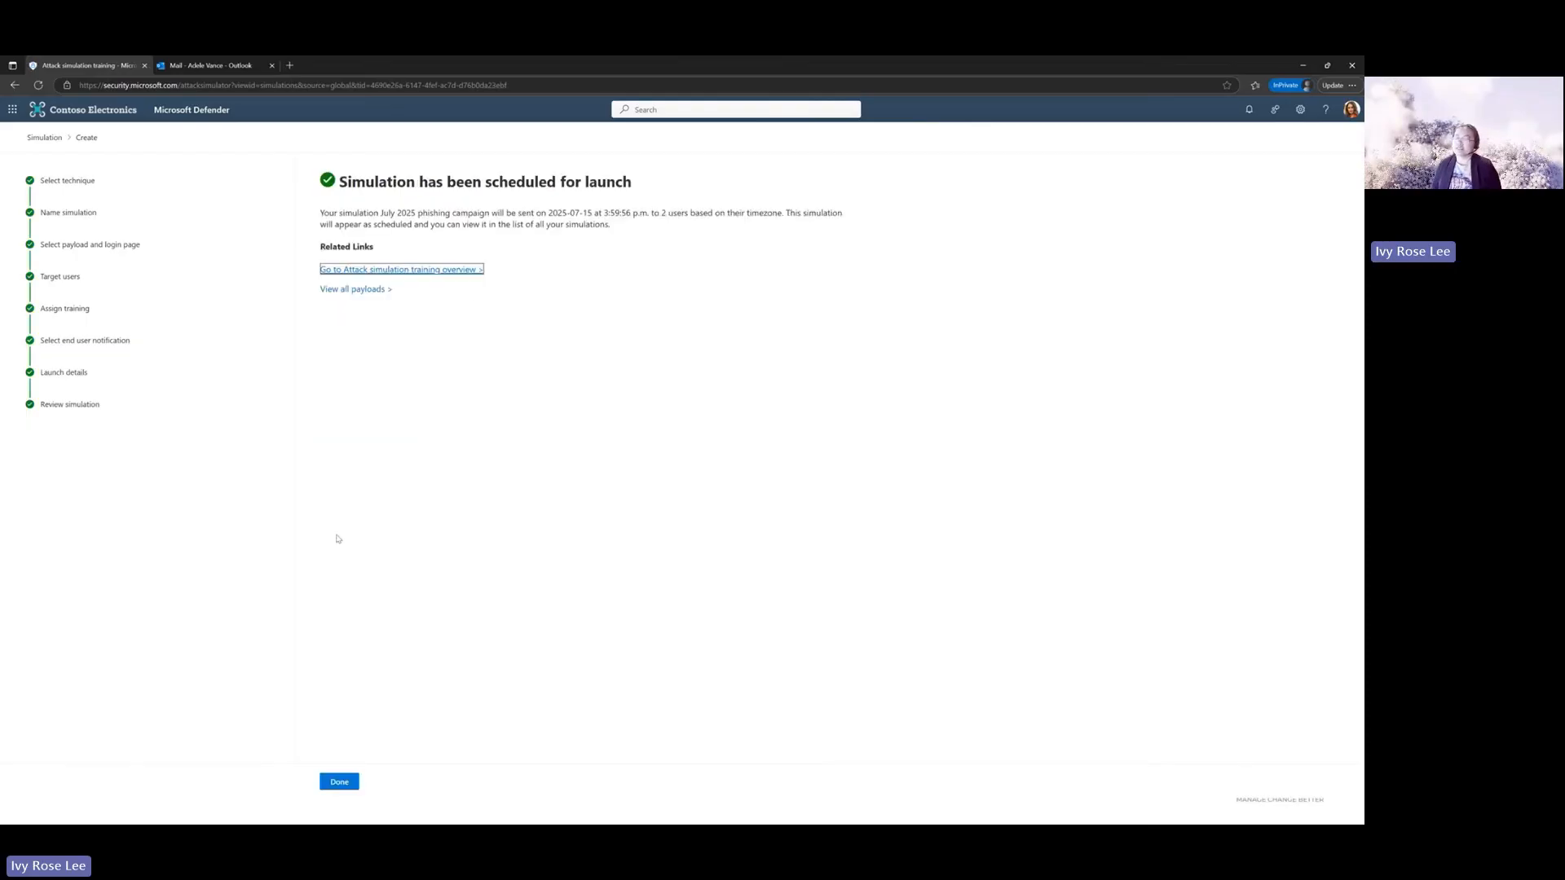
- Finish the simulation wizard and check the launch date, compromise rate and status columns in the simulations list
left_click(339, 782)
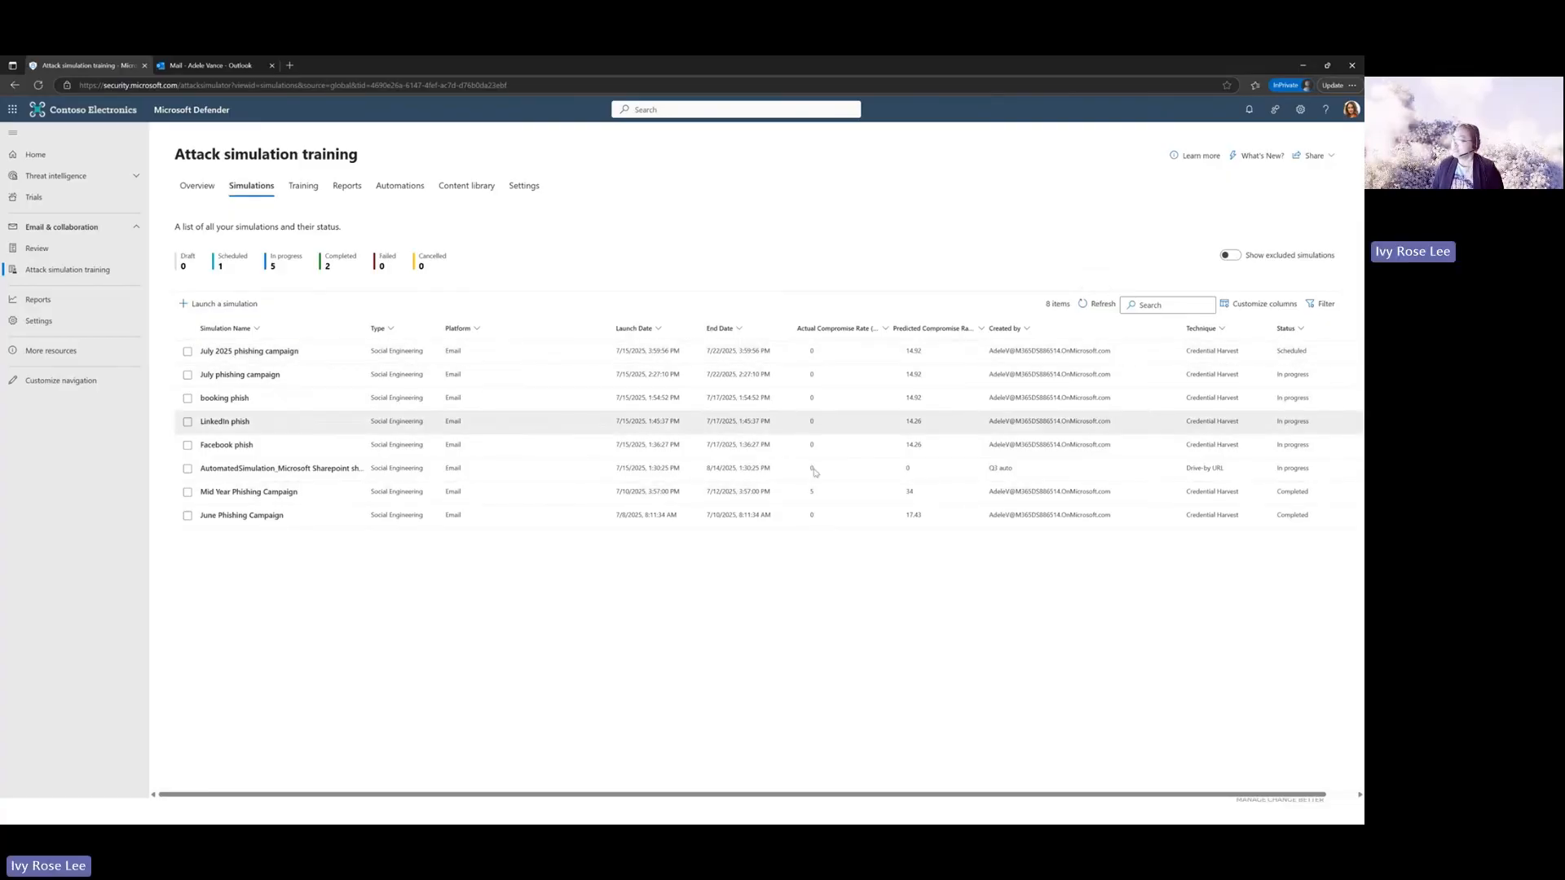
left_click_drag(863, 795, 937, 793)
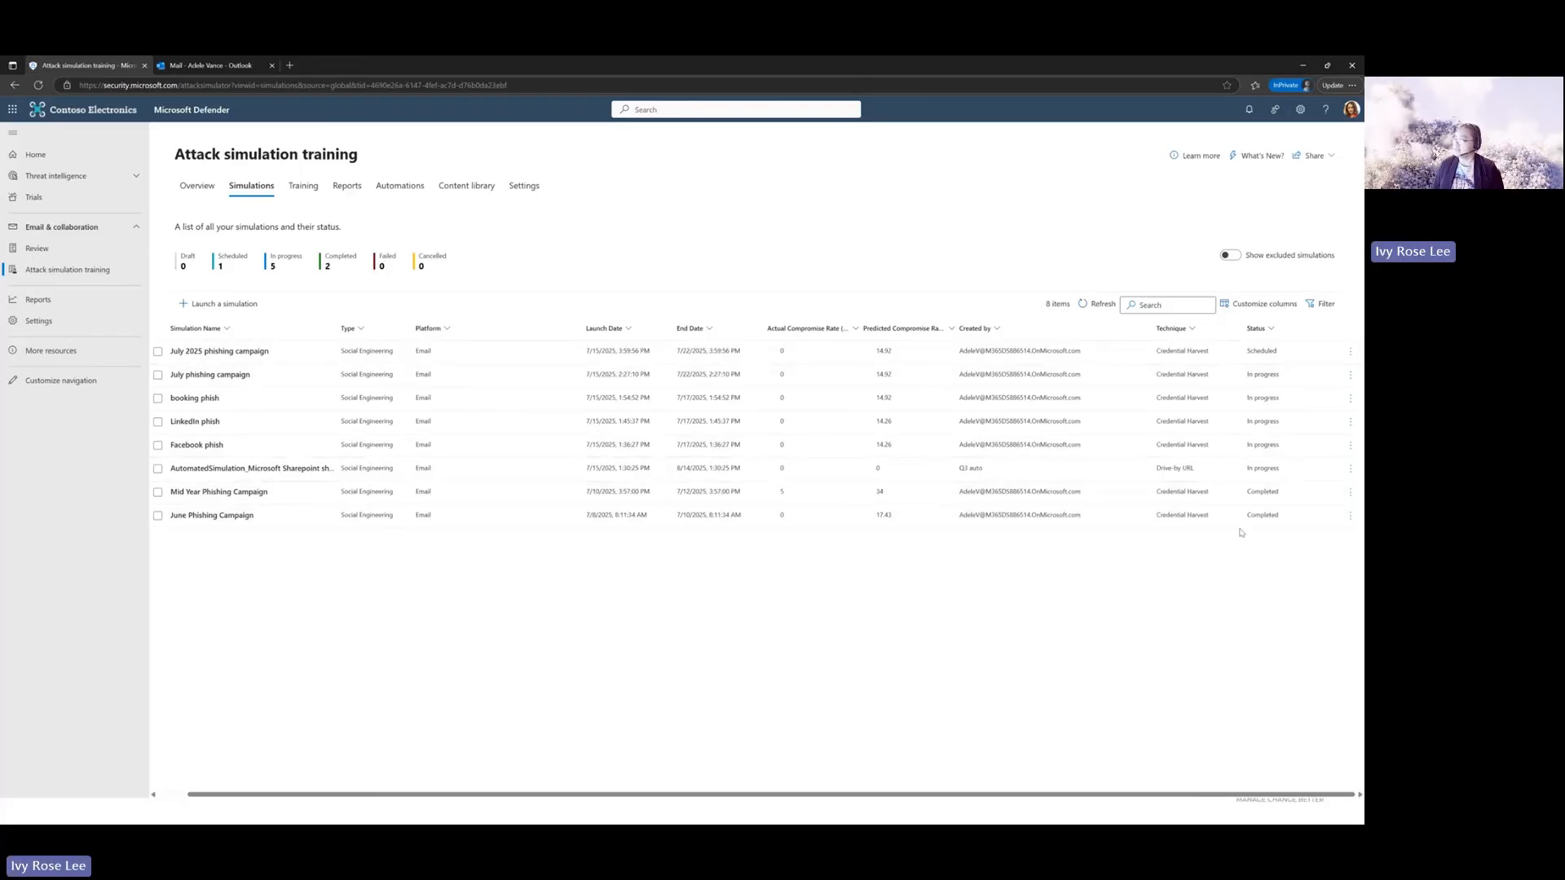
scroll(548, 775, "left", 1)
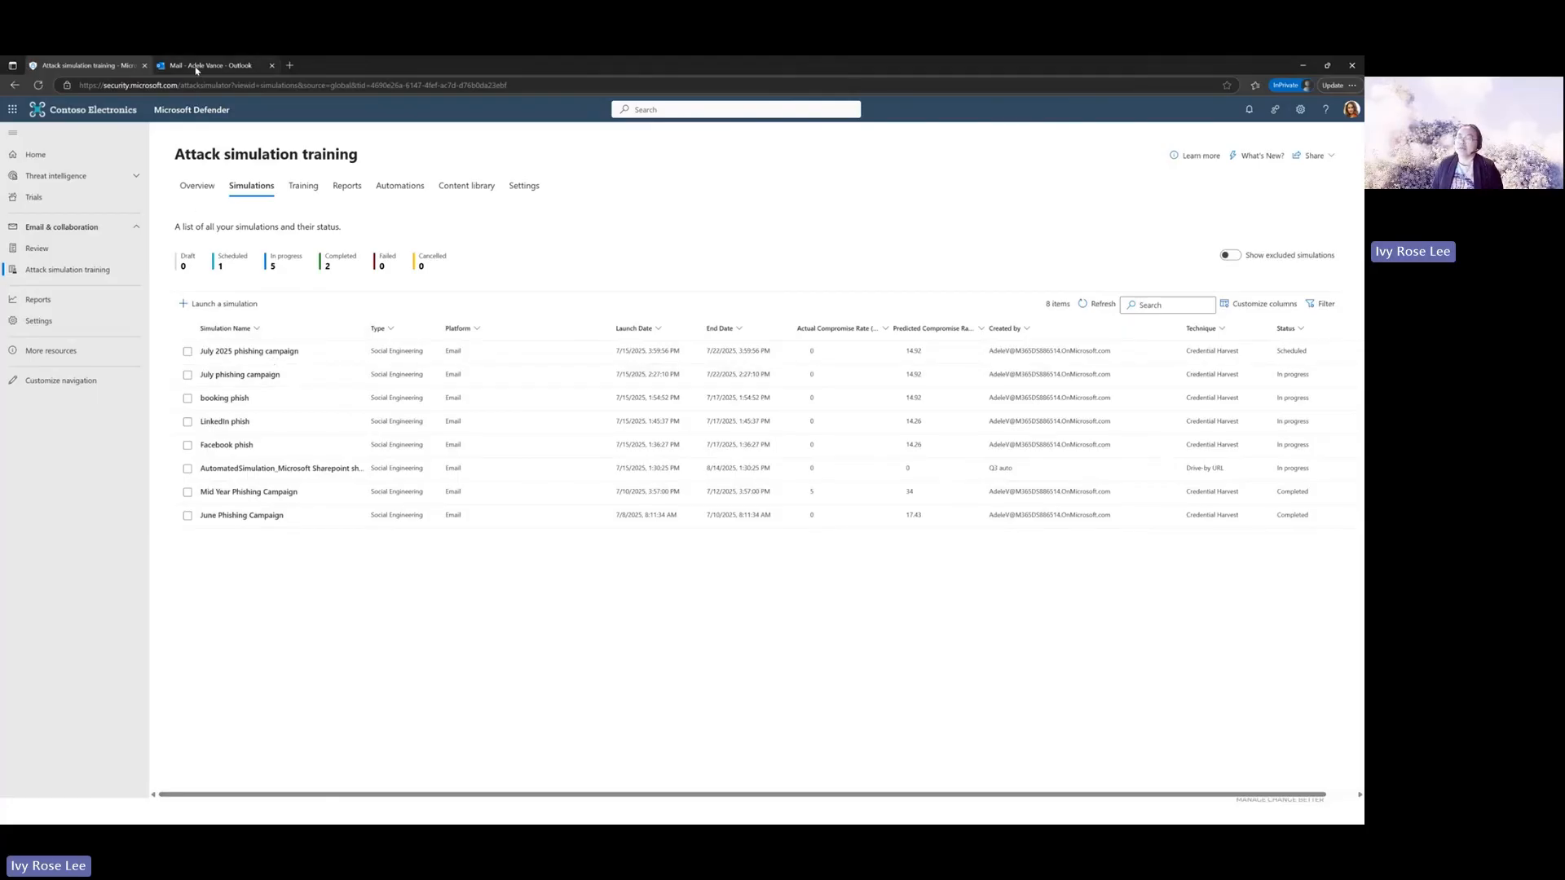
- In Outlook, test the Confirm link in the 2:59 PM Booking Support email, close the resulting page, and return to Microsoft Defender
left_click(196, 71)
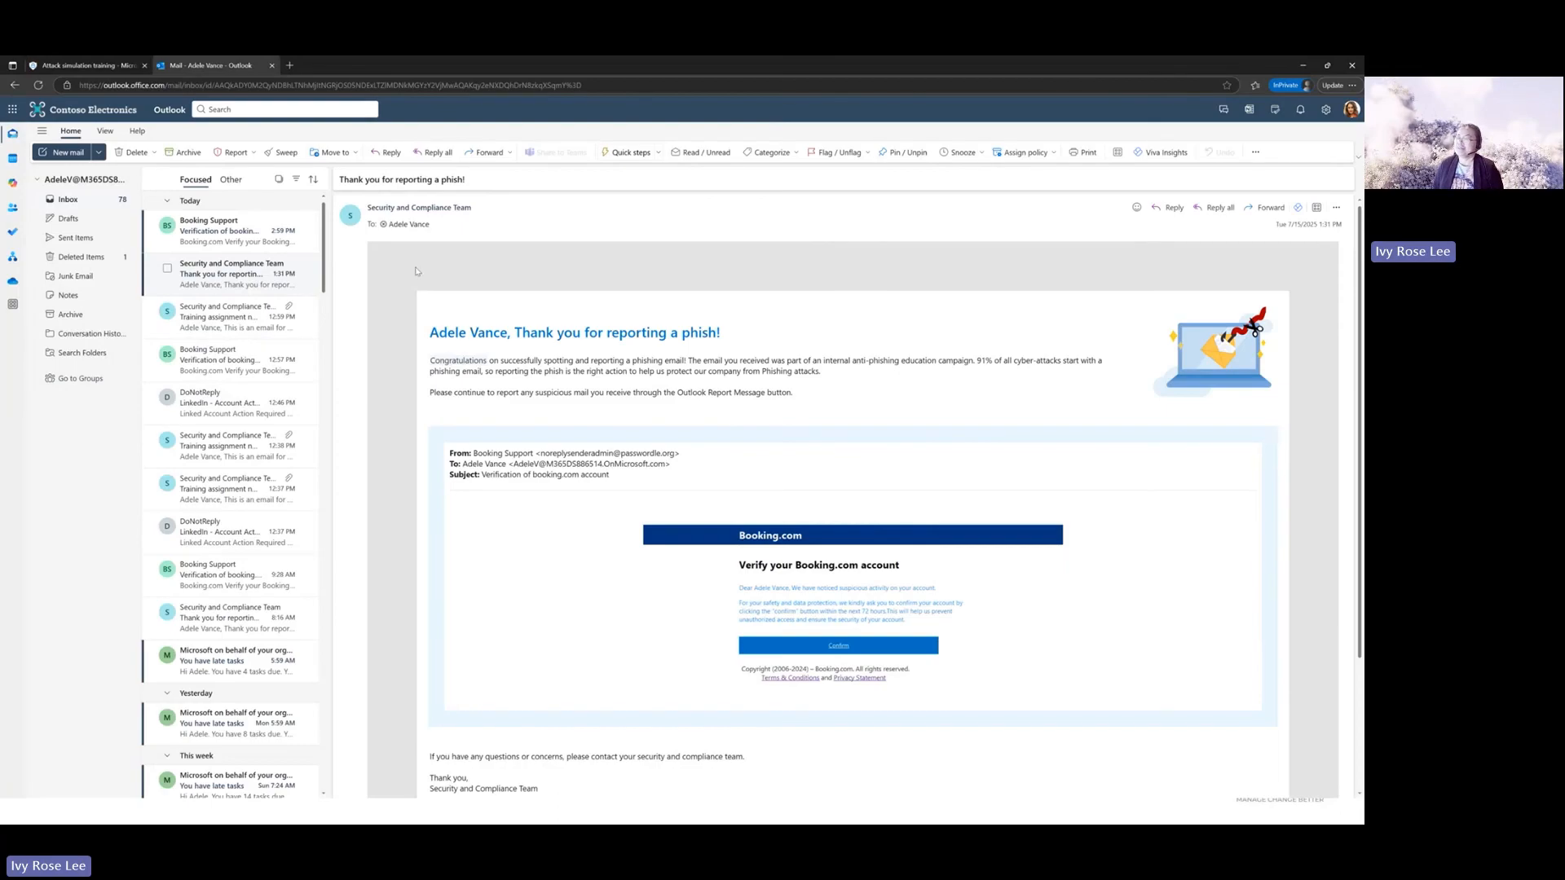
left_click(199, 230)
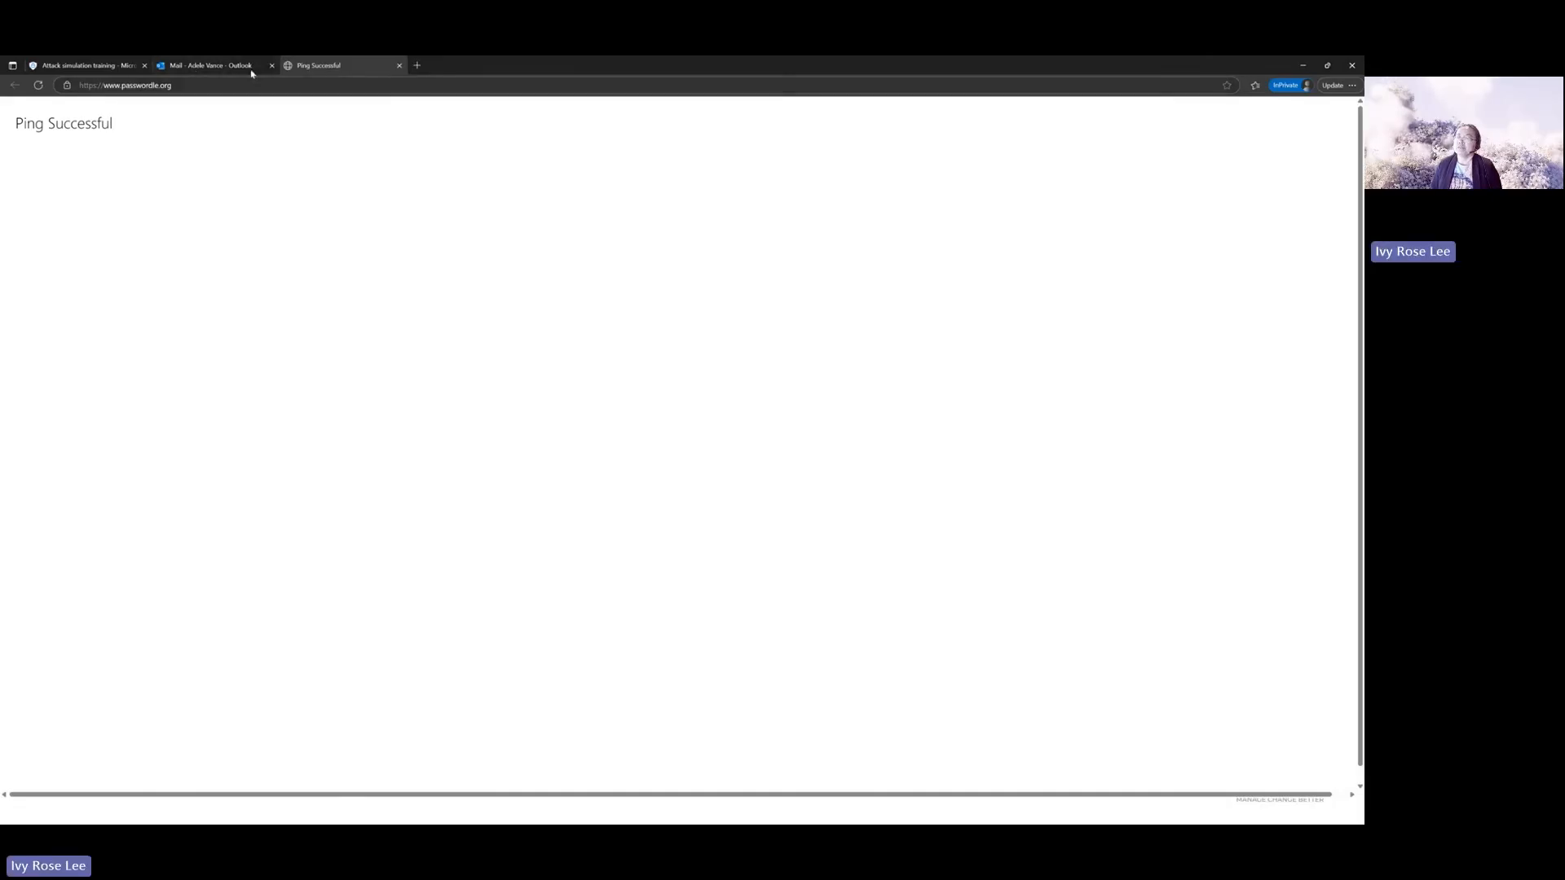
left_click(399, 66)
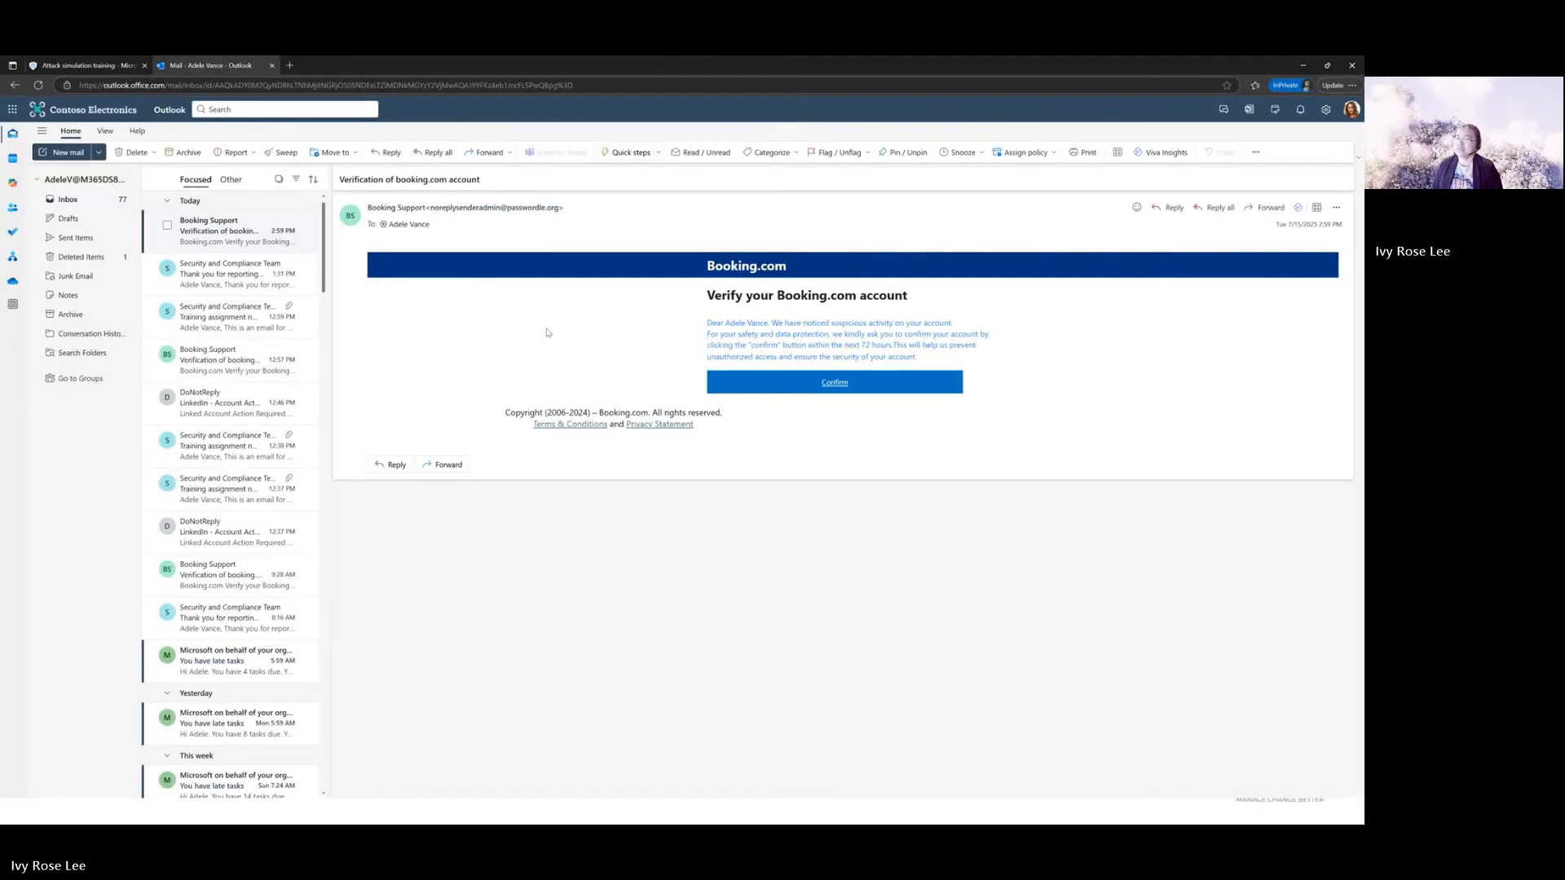
left_click(88, 65)
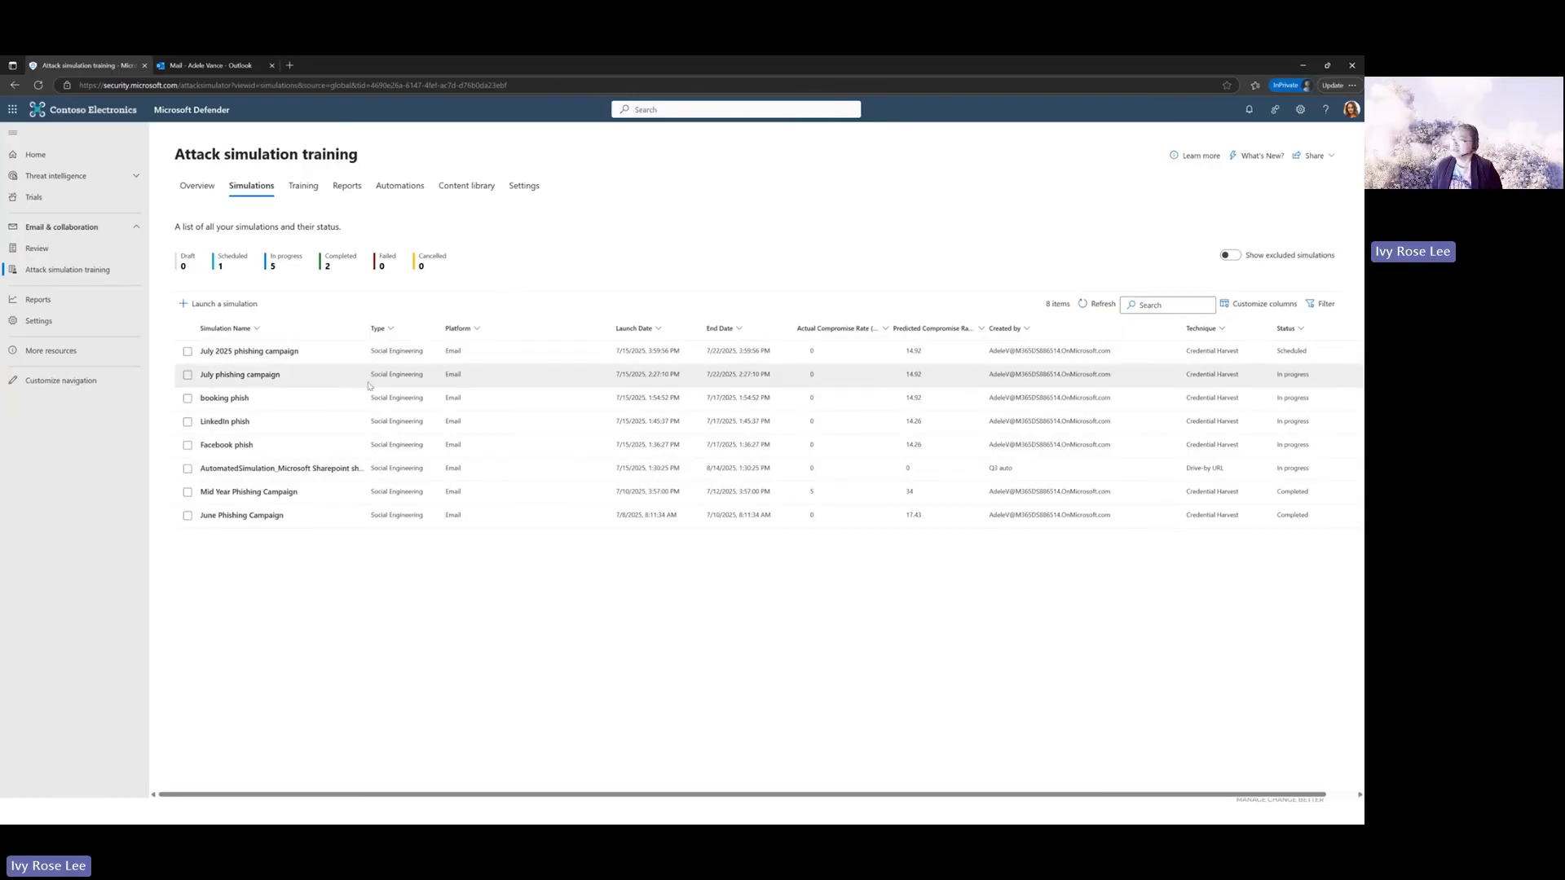
- Switch back to Outlook, open the 12:57 PM Booking Support email, and follow its Confirm link
left_click(199, 69)
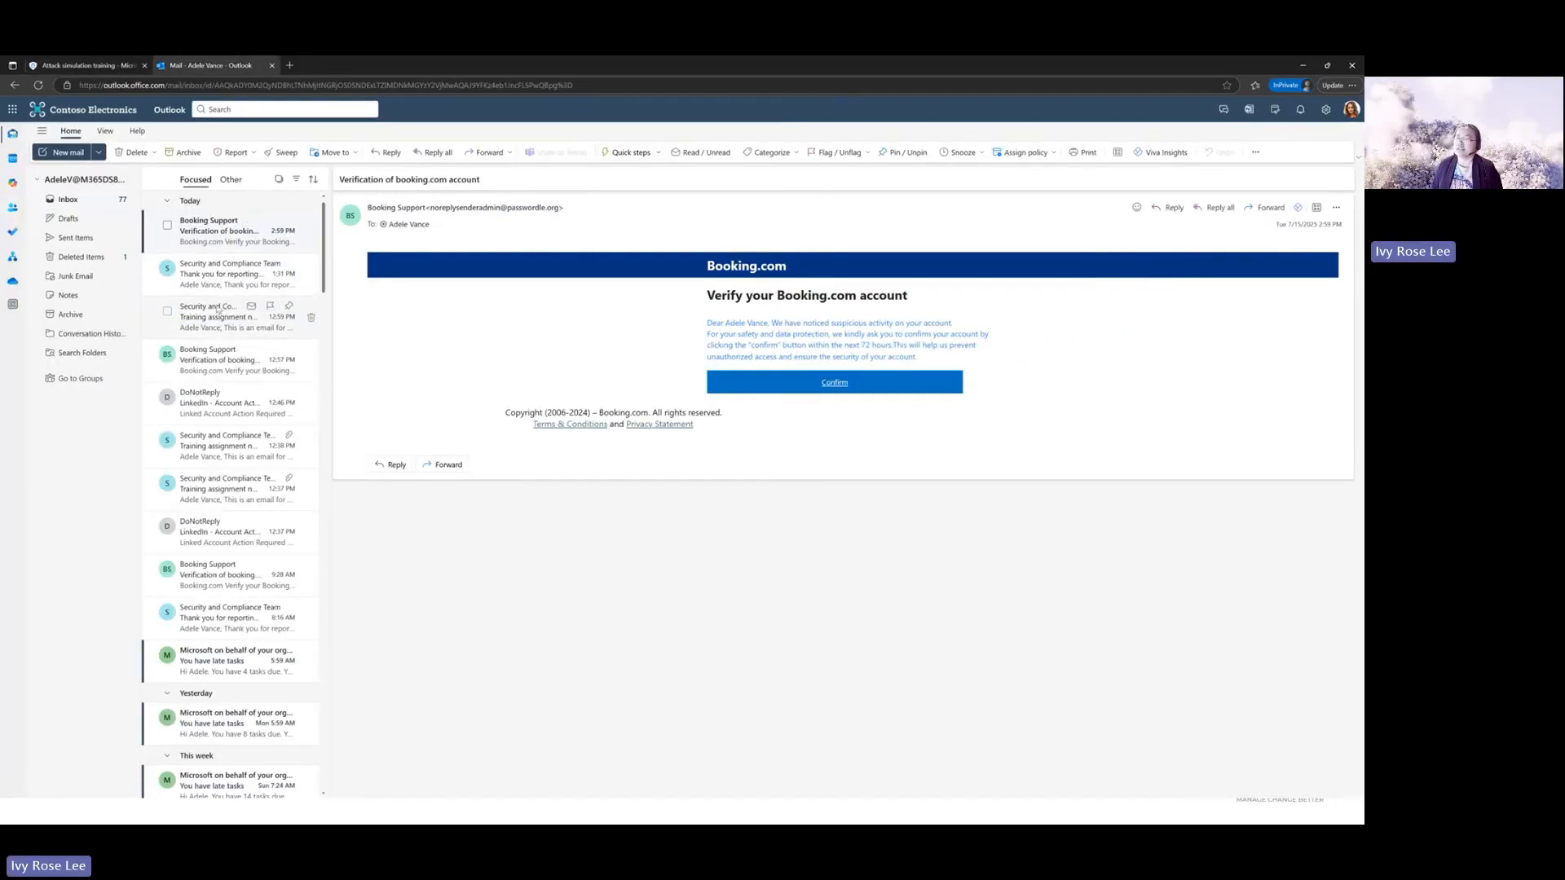
left_click(211, 365)
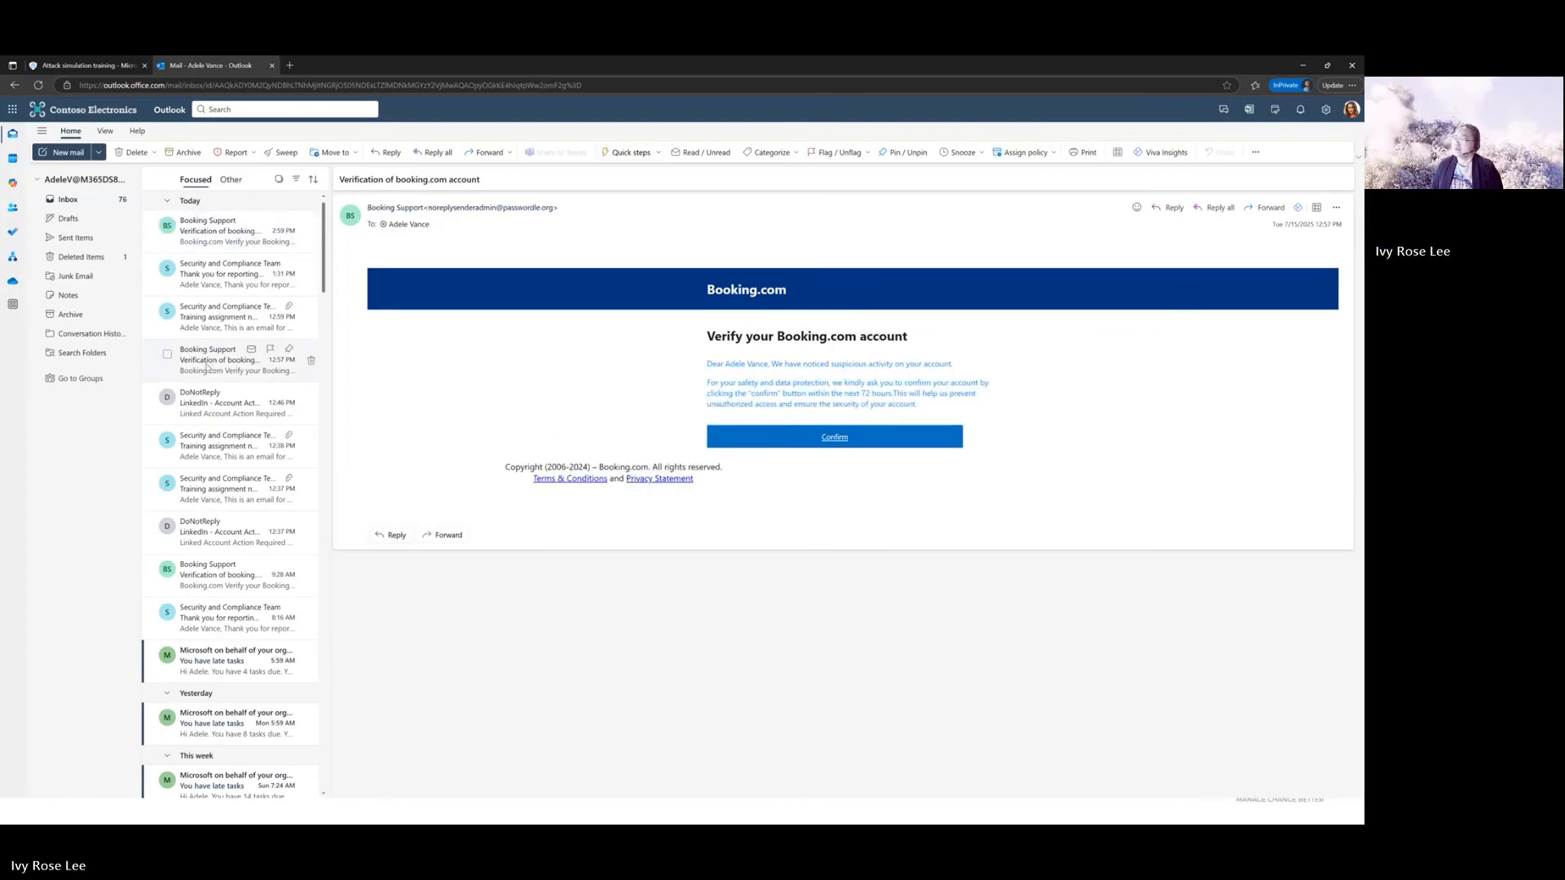
left_click(832, 437)
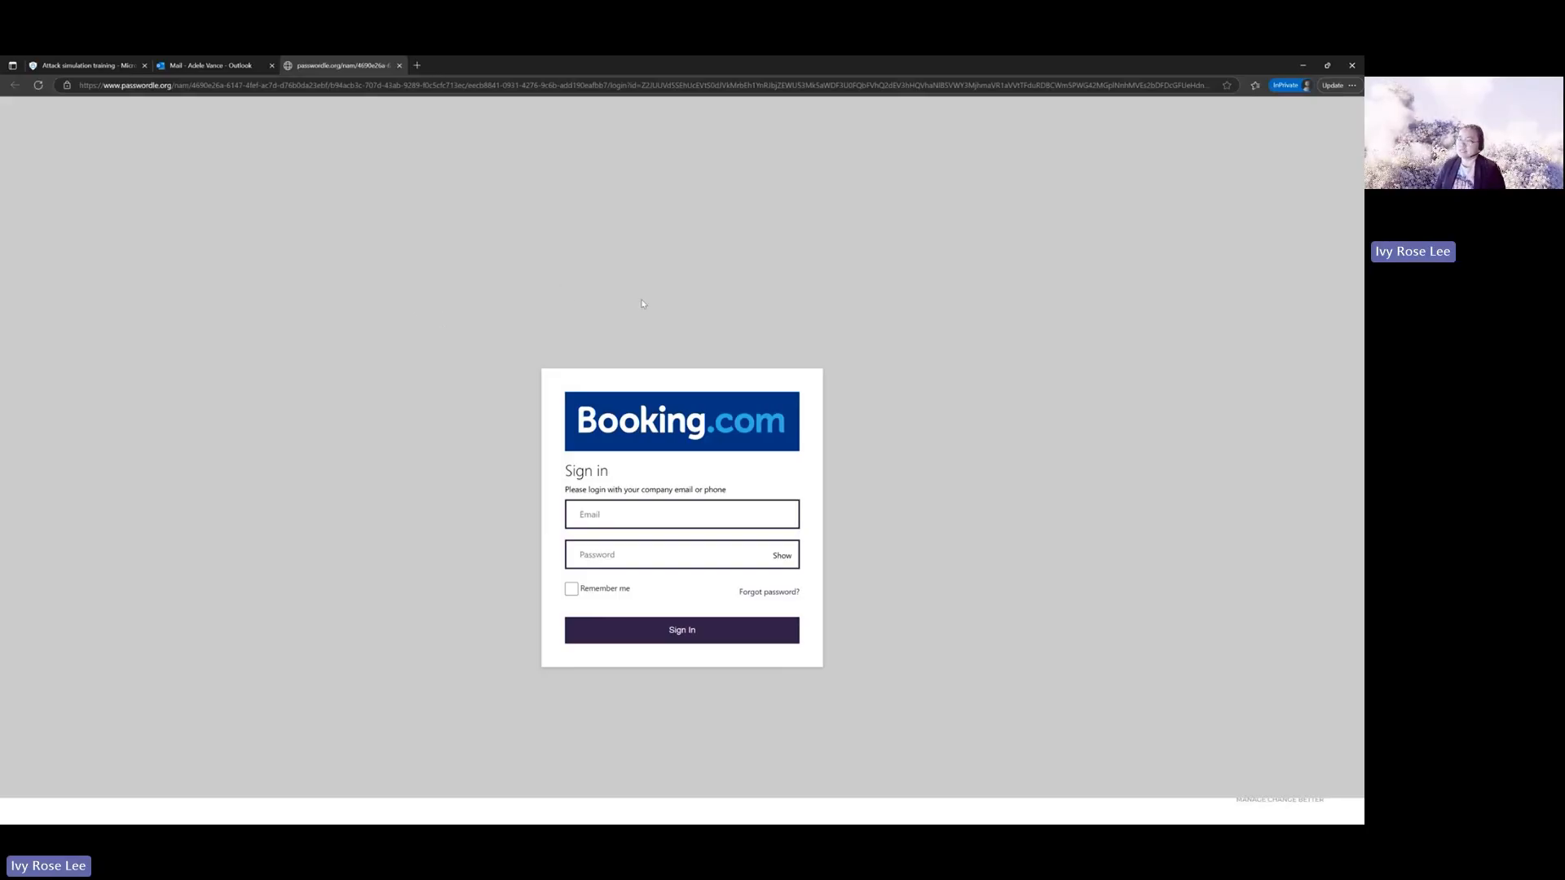
- Sign in on the fake Booking.com page with a saved e-mail address and the account password
left_click(619, 513)
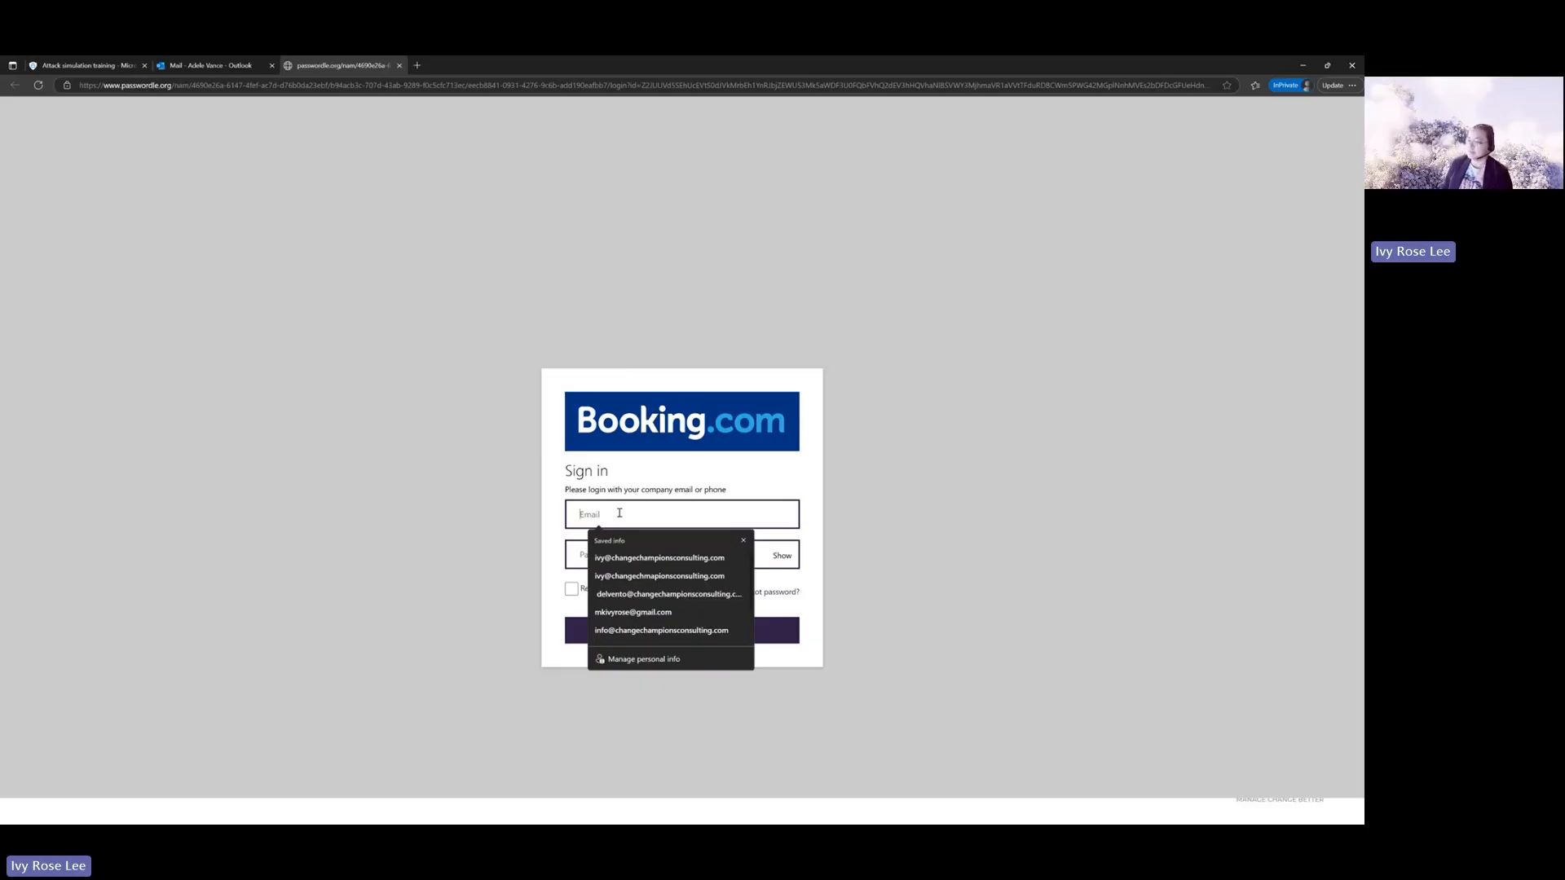
left_click(623, 557)
left_click(588, 550)
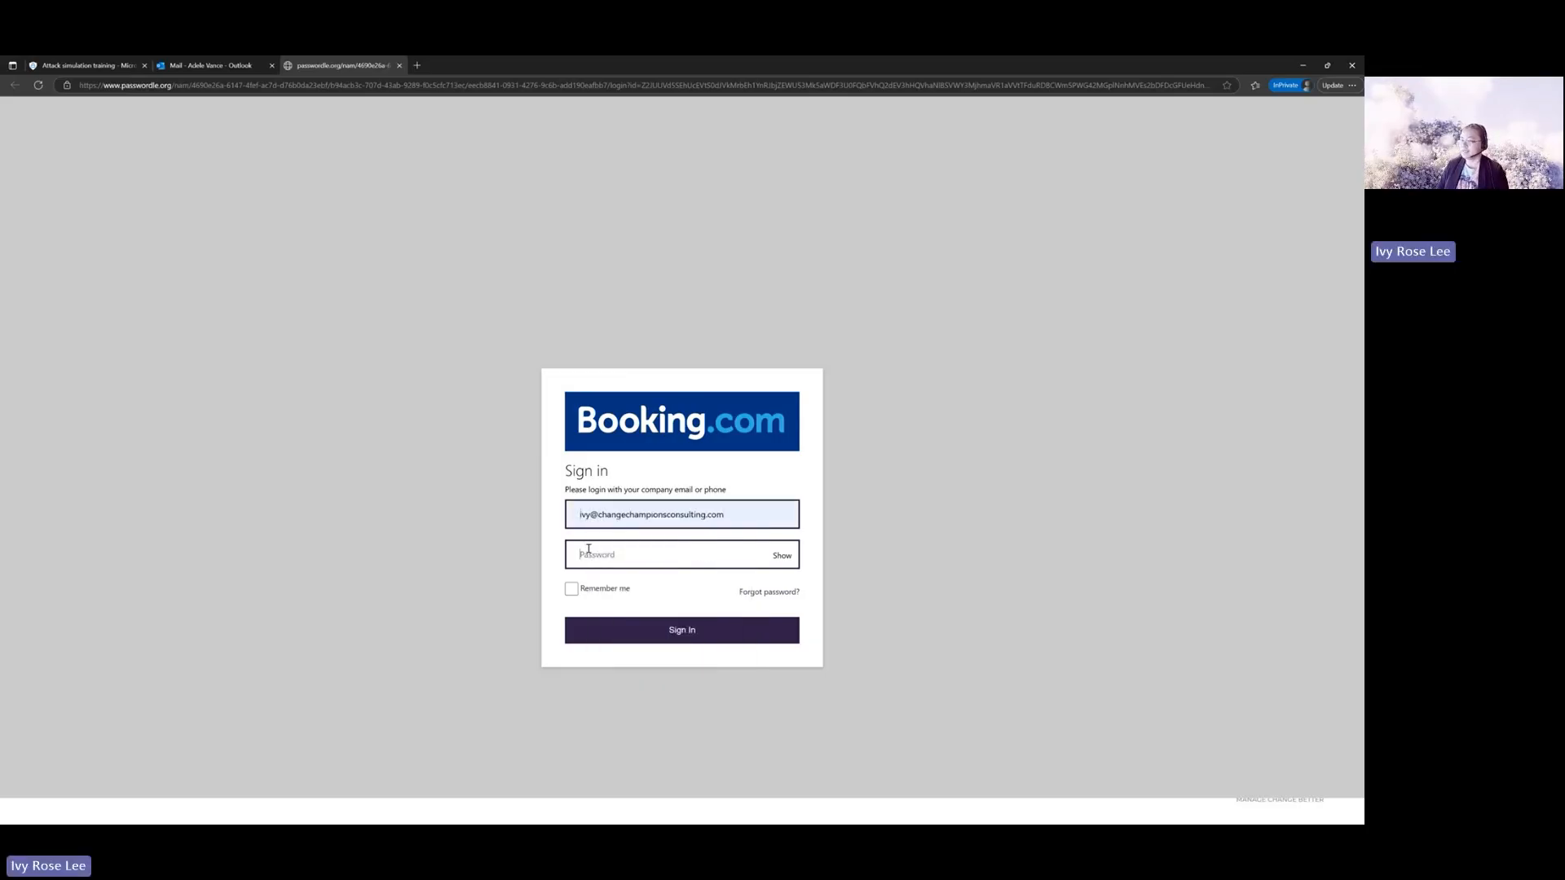
type("•••••")
left_click(673, 638)
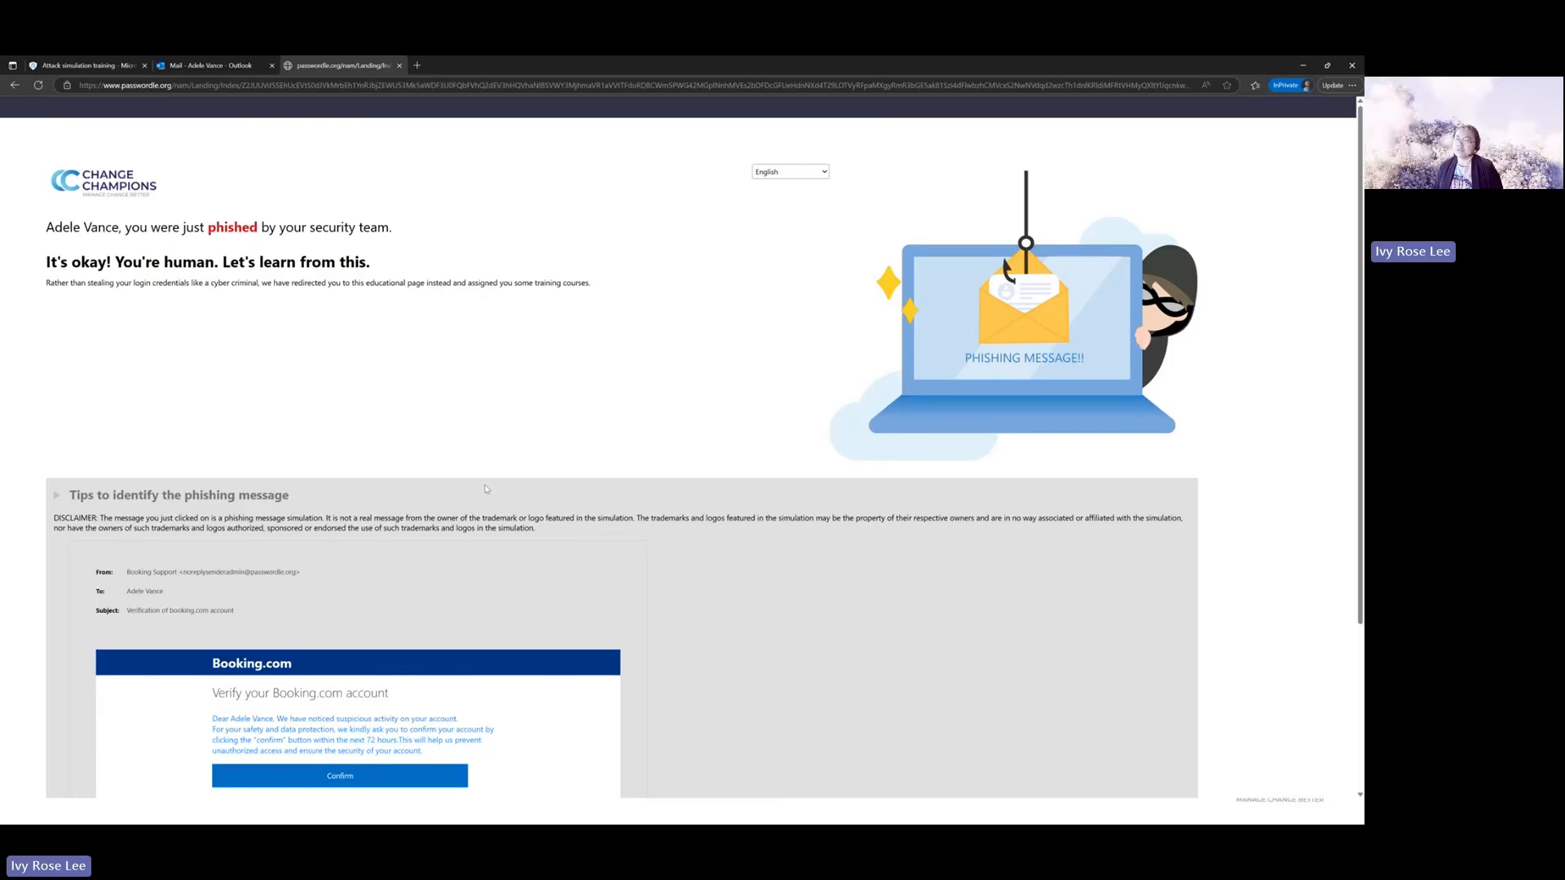
- Examine the branded phishing landing page, including the sender address in the message copy, the identification tips and the assigned training section
scroll(399, 463, "down", 2)
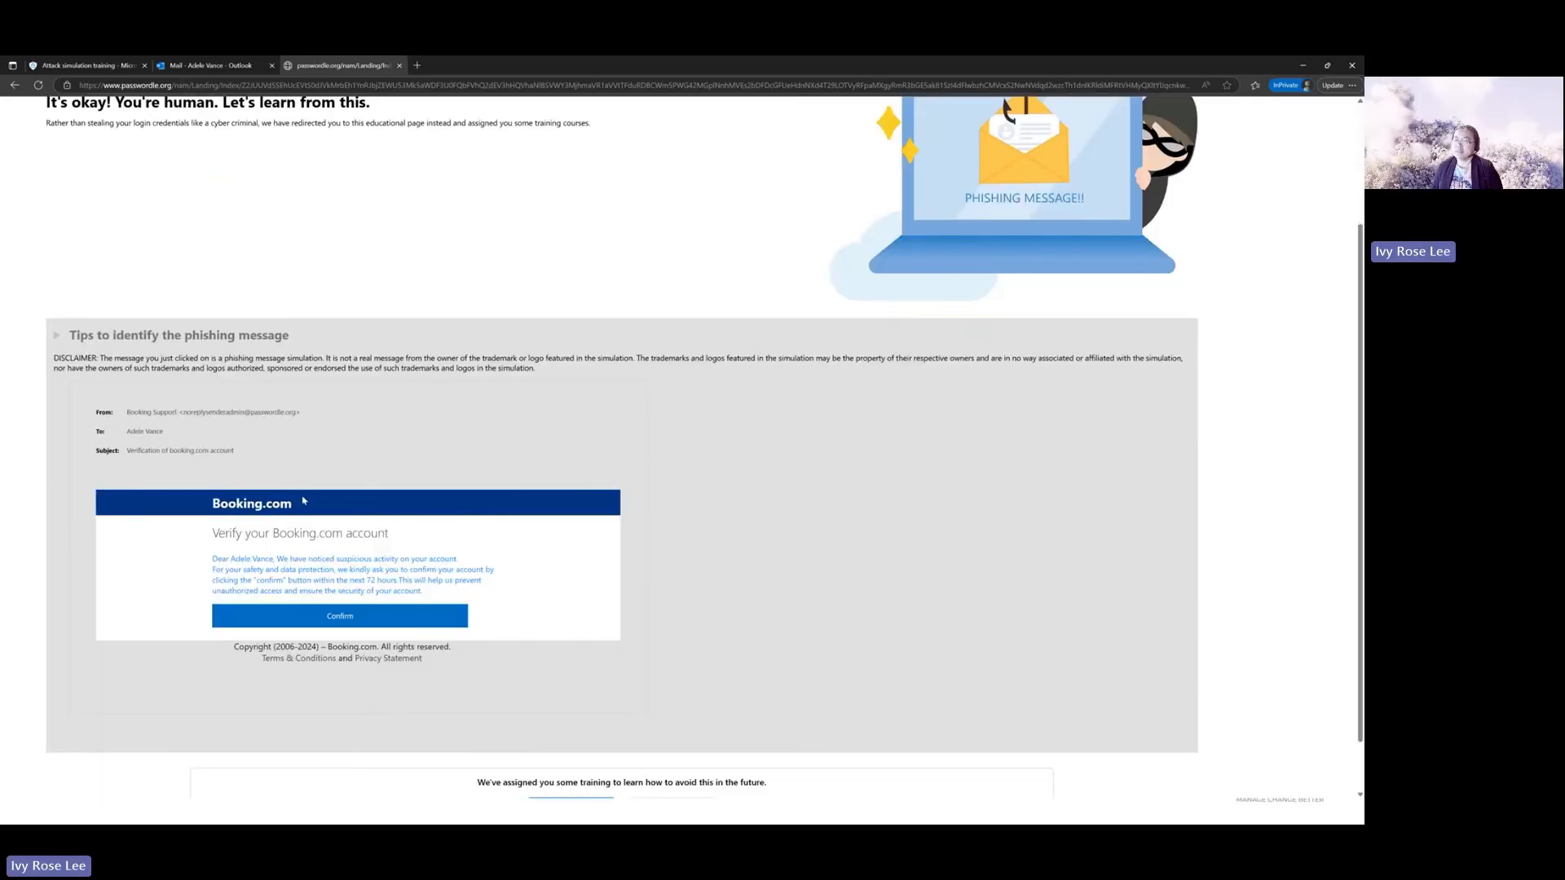
scroll(303, 500, "down", 1)
left_click_drag(301, 359, 179, 359)
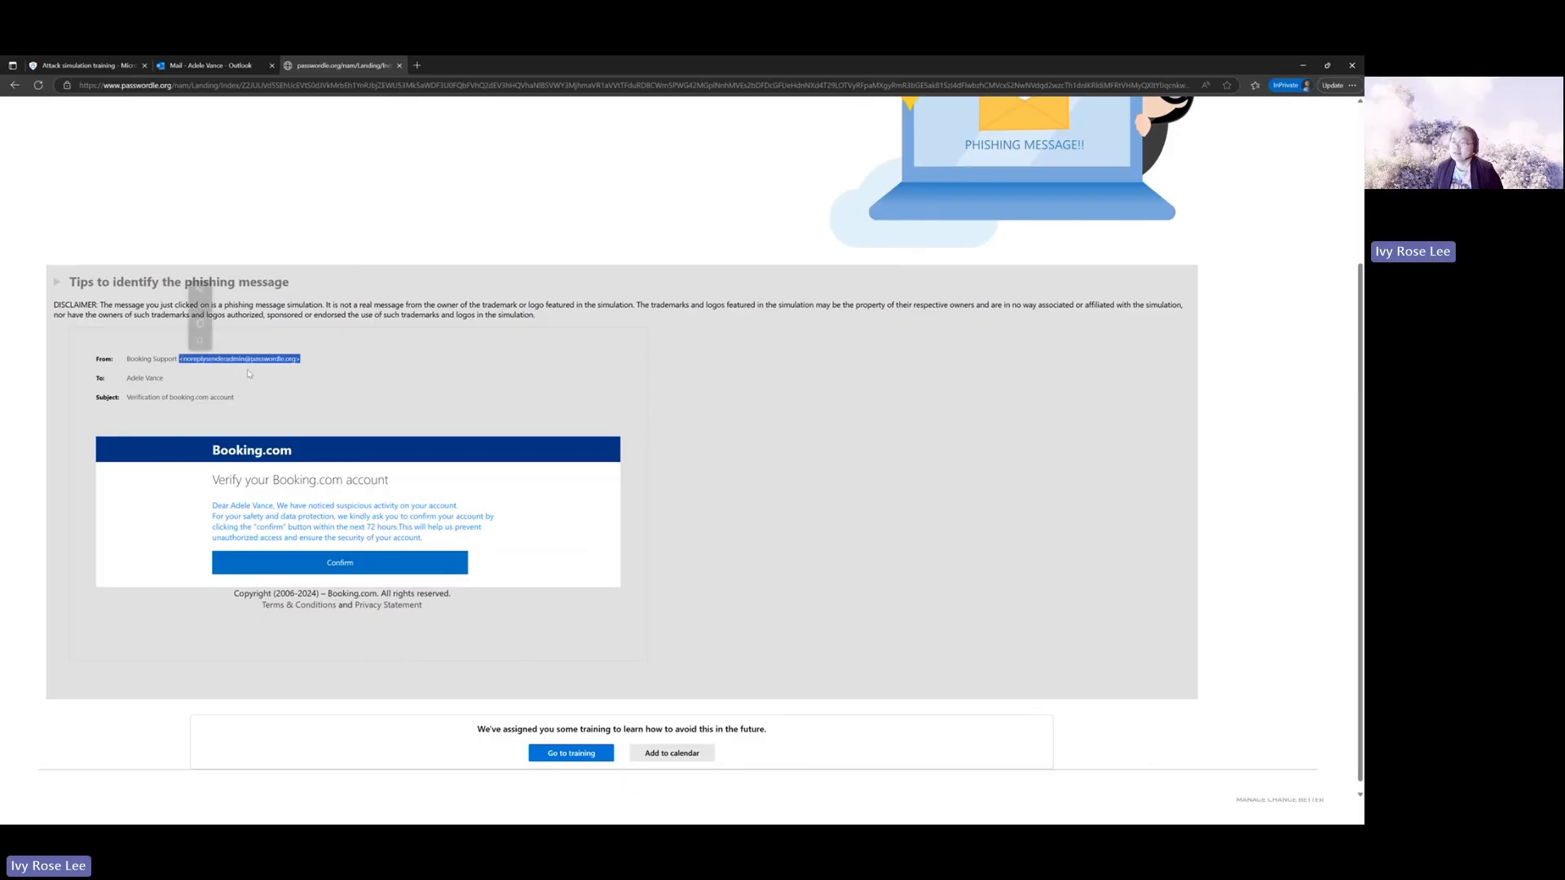
left_click(249, 371)
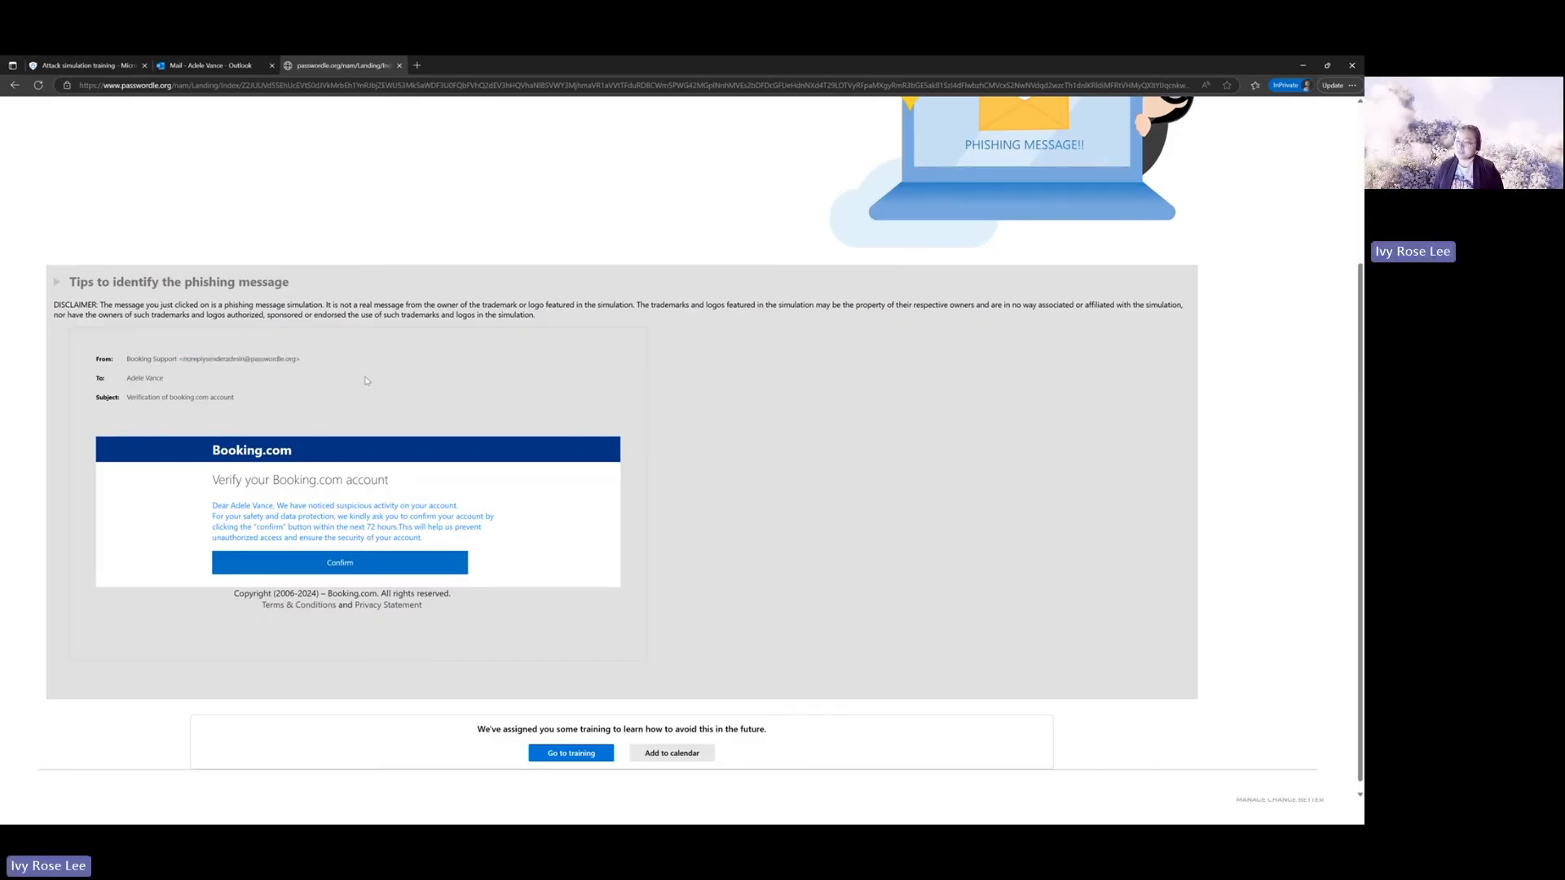
scroll(350, 432, "down", 1)
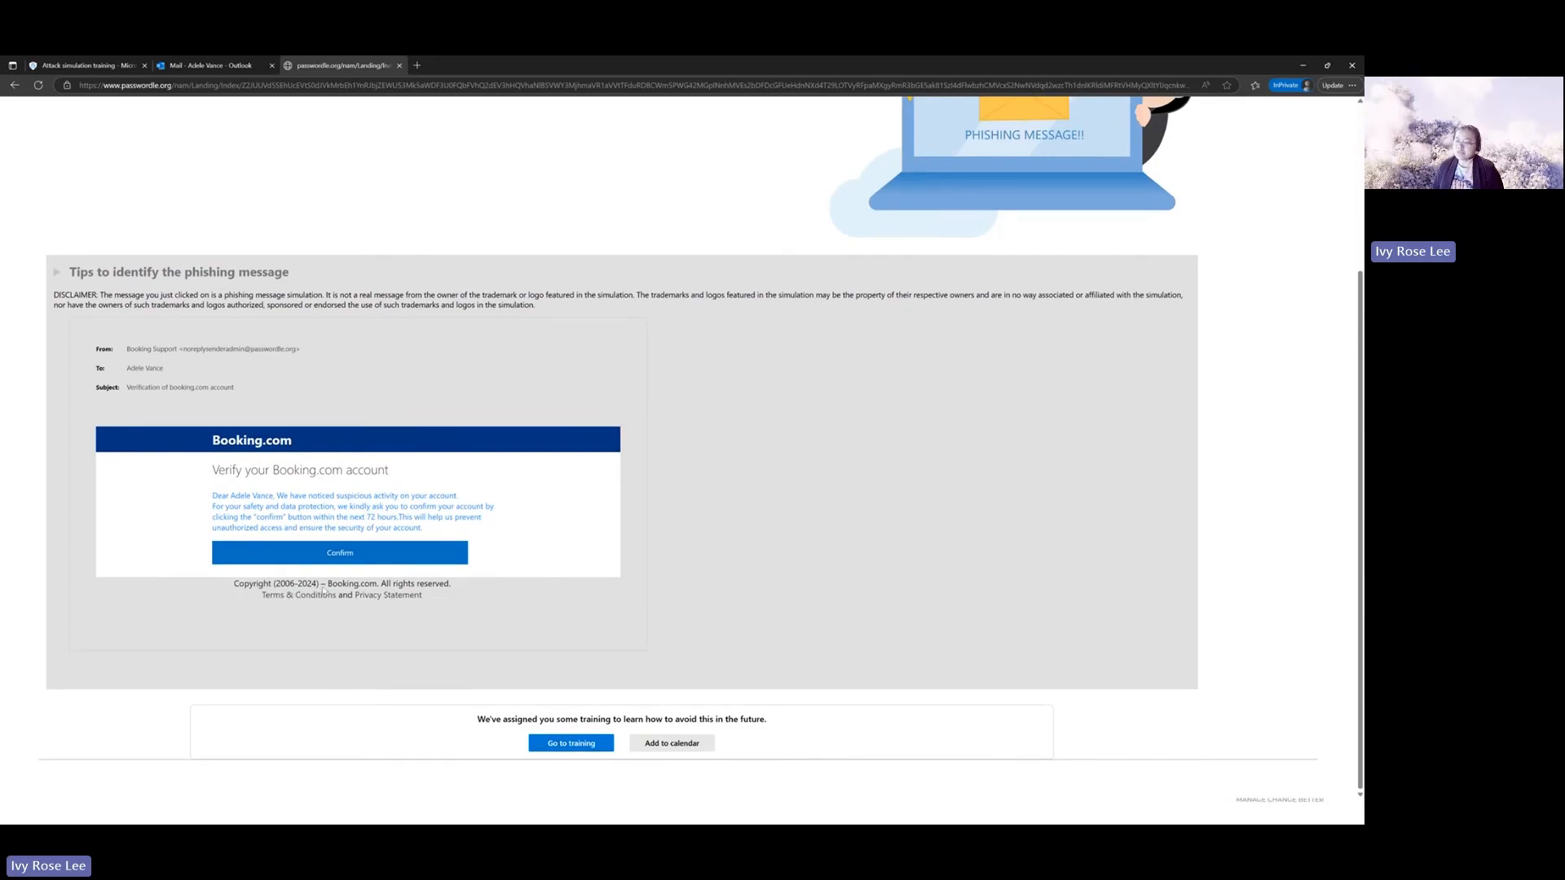
scroll(679, 474, "up", 2)
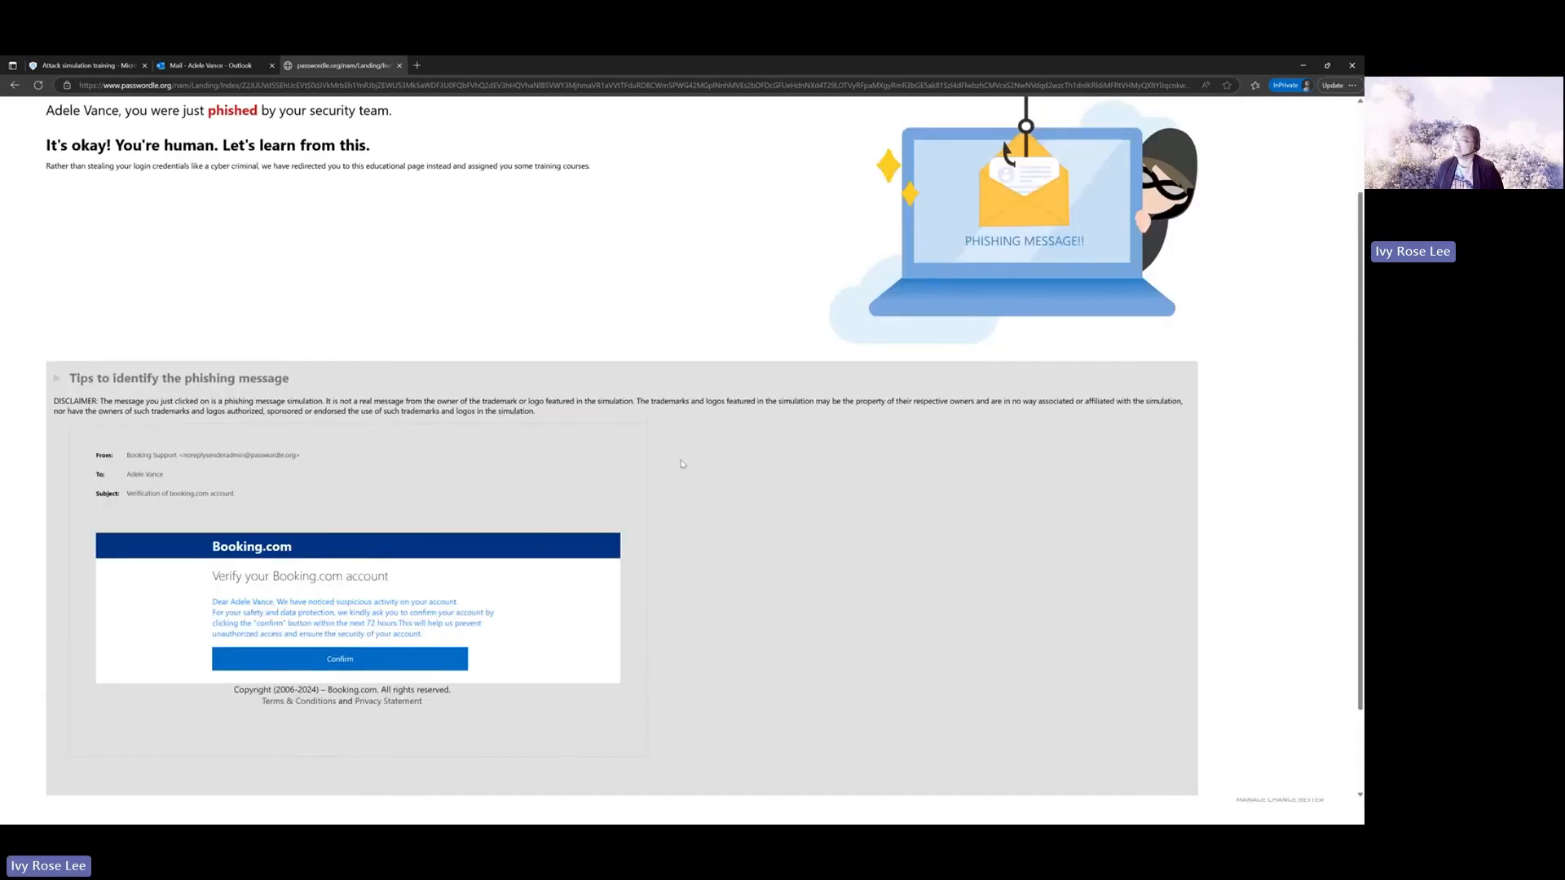
scroll(829, 567, "down", 2)
scroll(752, 565, "up", 2)
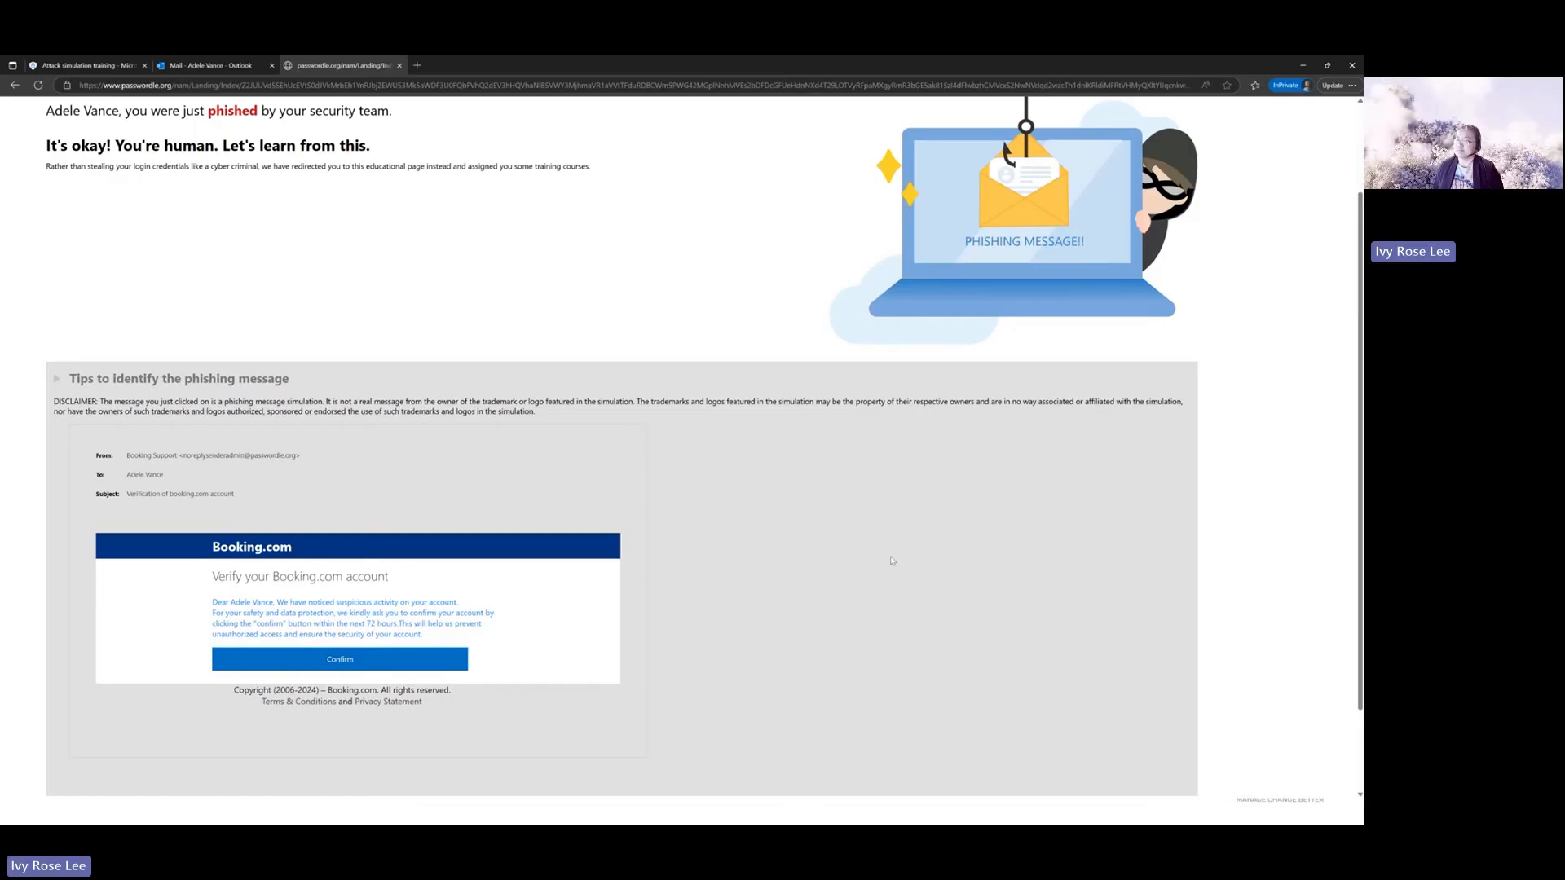
scroll(891, 560, "down", 2)
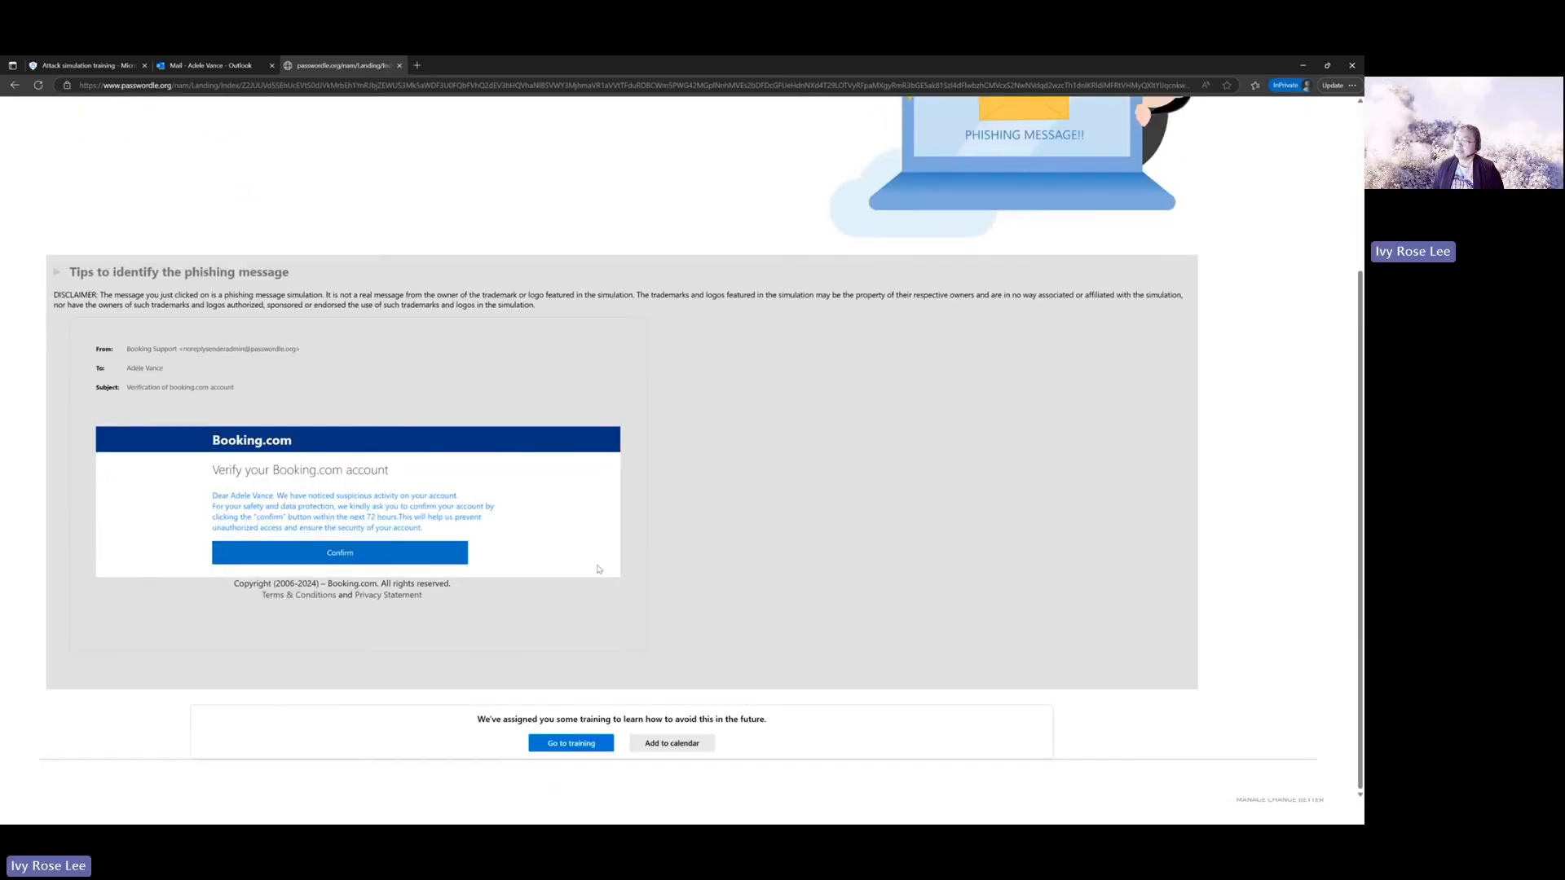
- Open the assigned training in Accessible mode, start the identity theft course, and advance to the introduction's second page
left_click(568, 744)
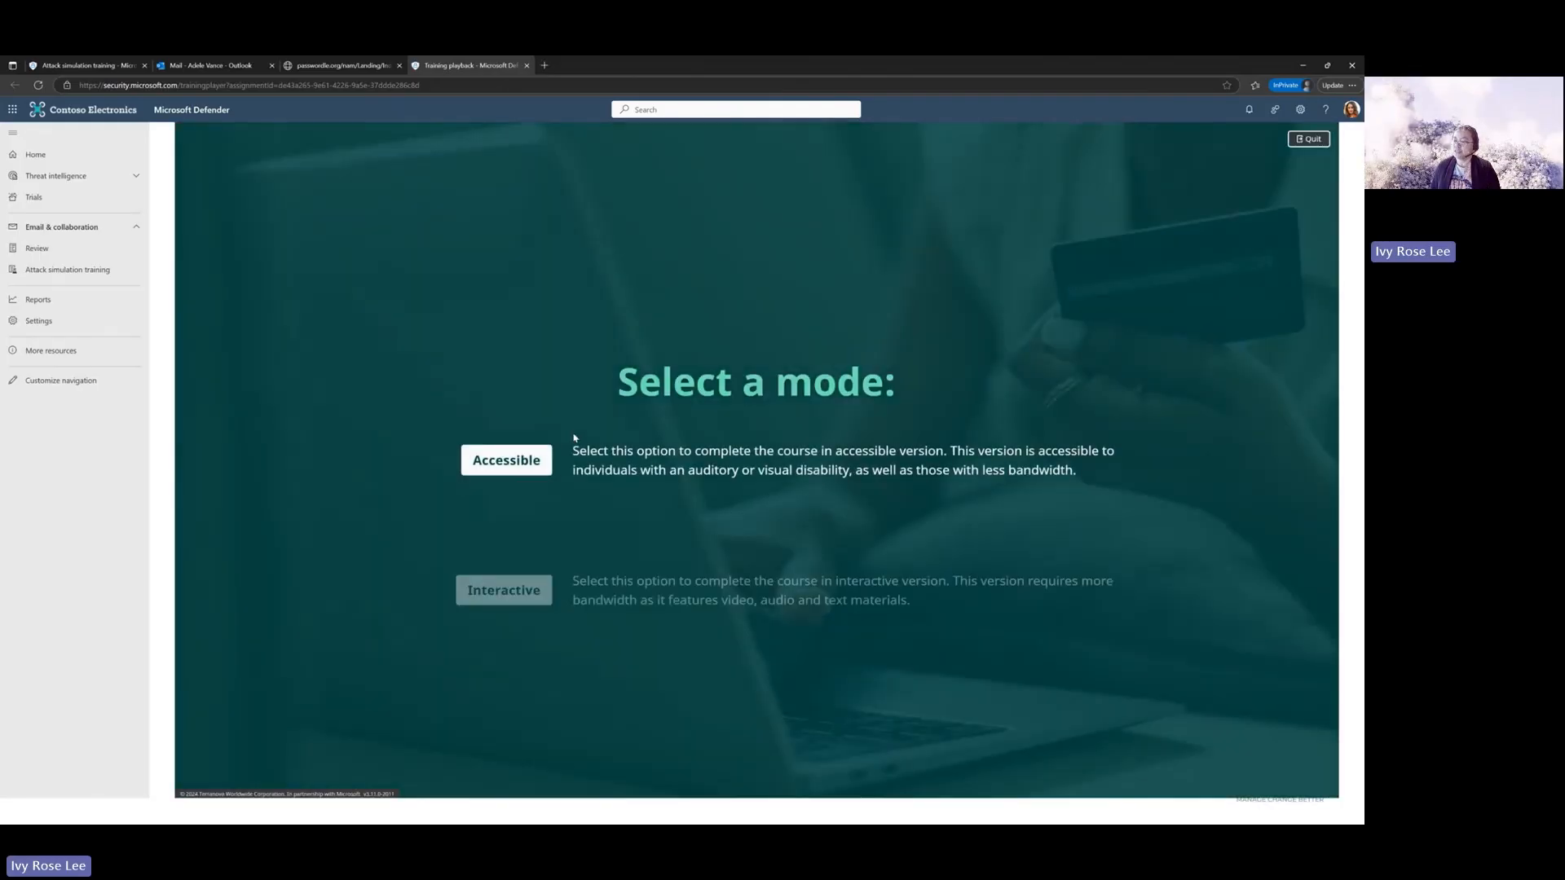
left_click(522, 458)
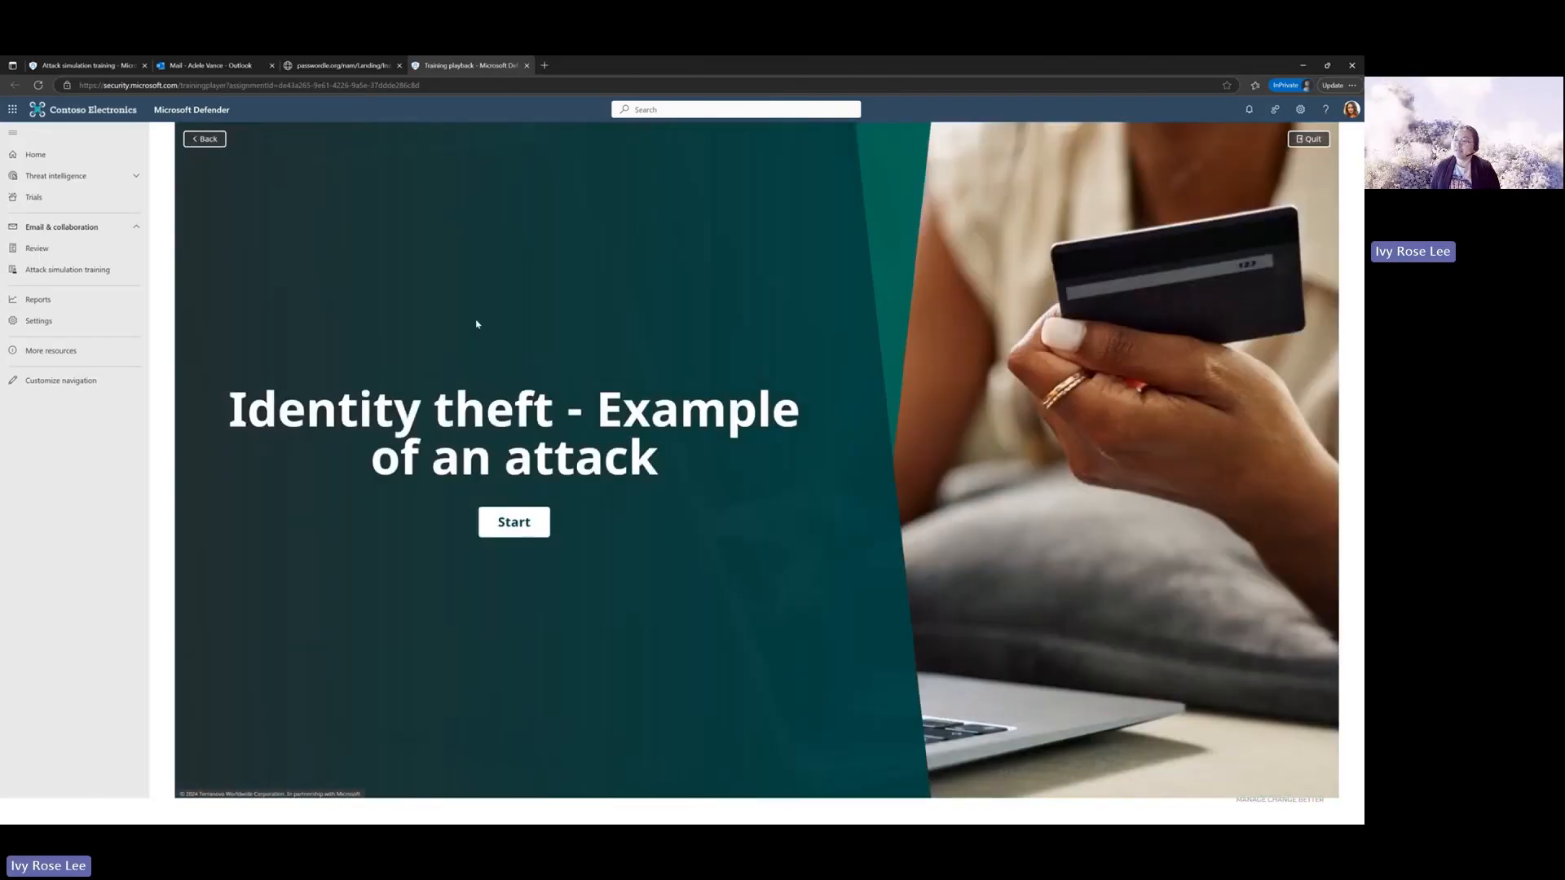
left_click(524, 530)
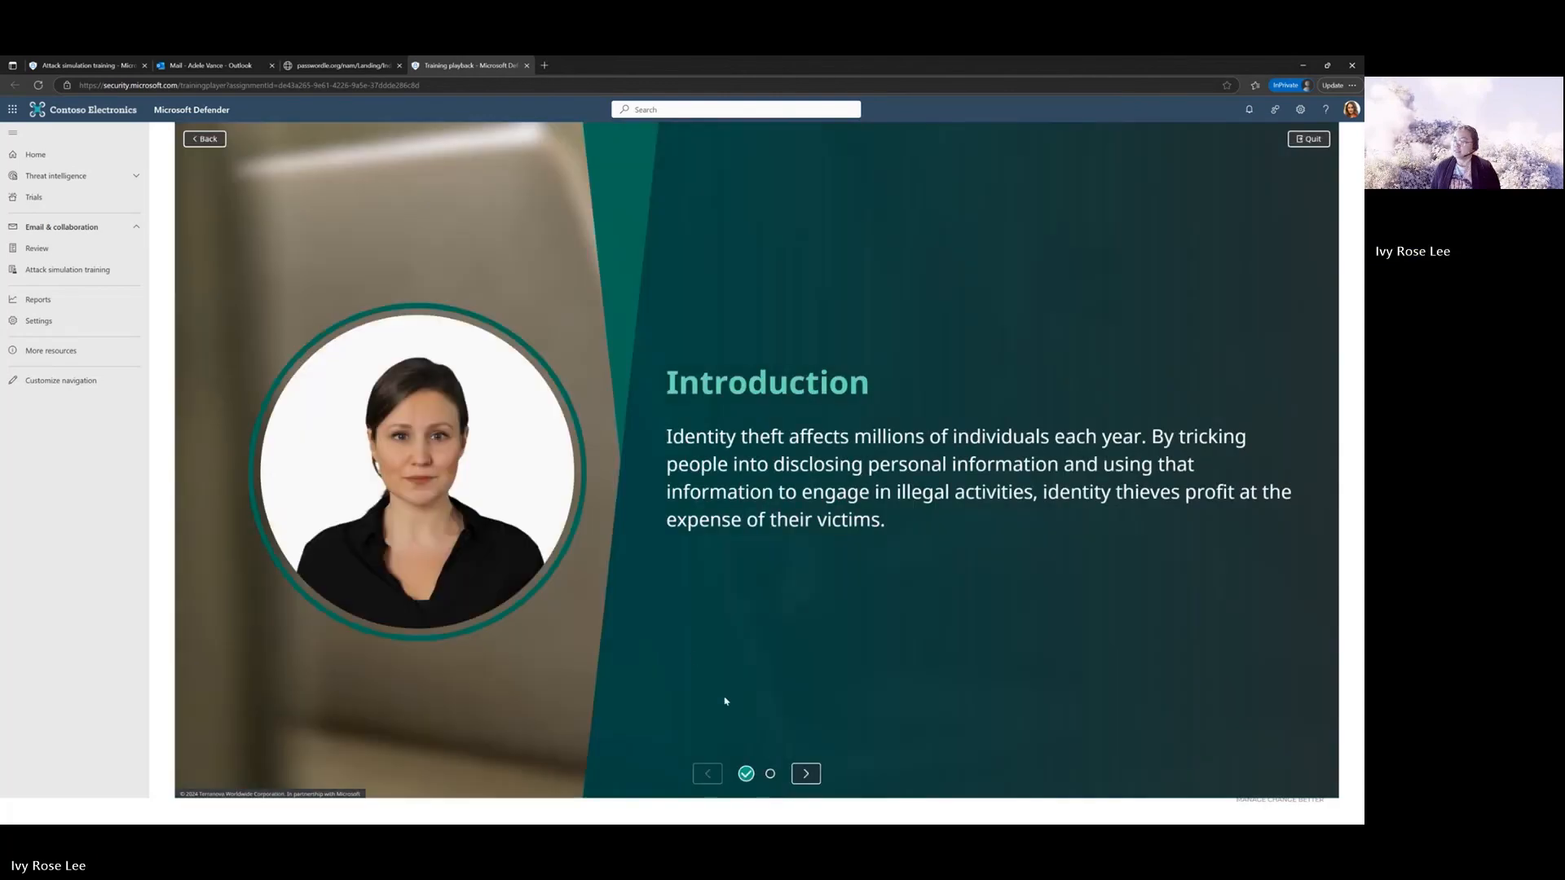
left_click(806, 774)
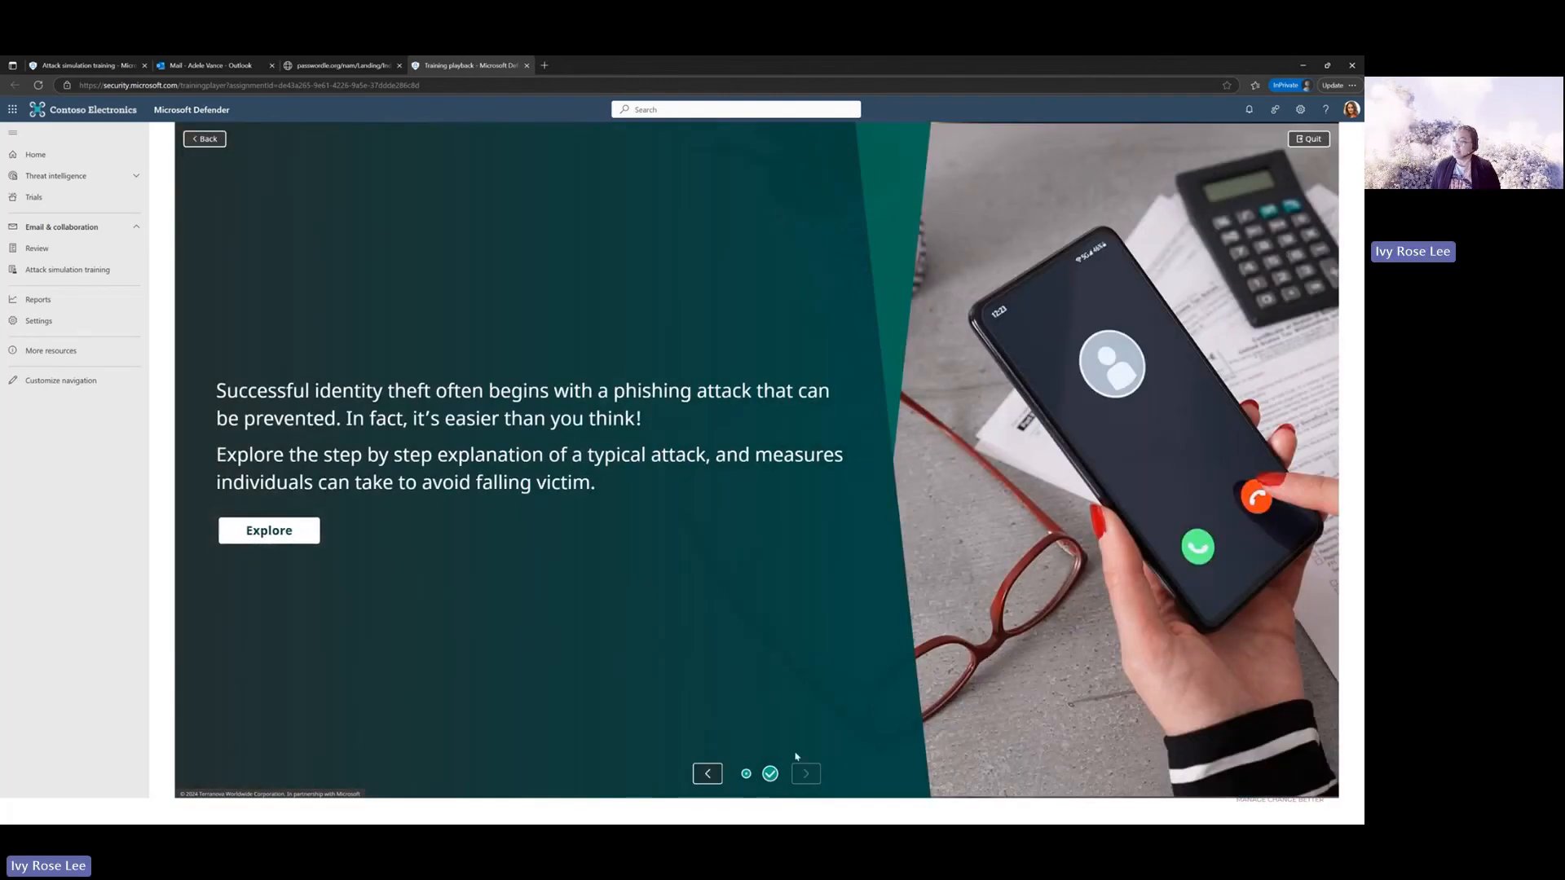